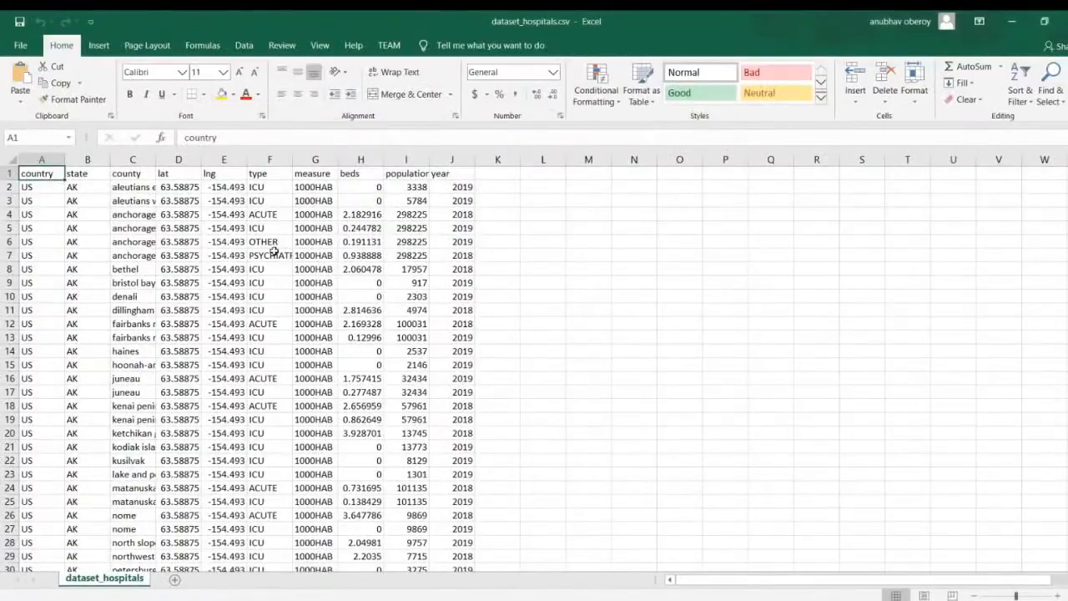
Autofit the county column so that the full county names fit
click(274, 252)
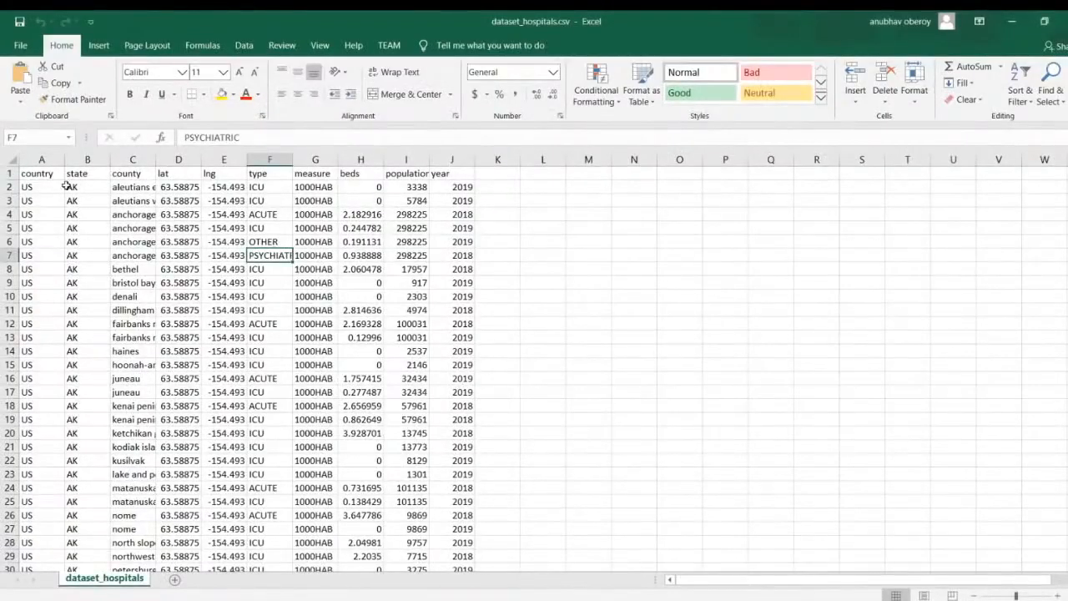
click(44, 189)
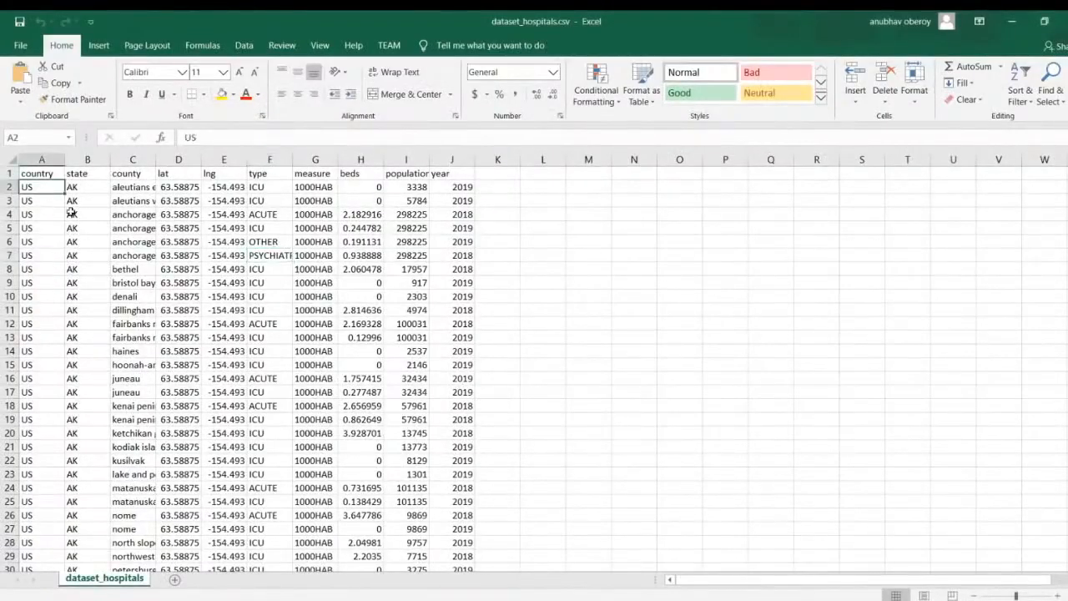
double_click(155, 159)
click(171, 282)
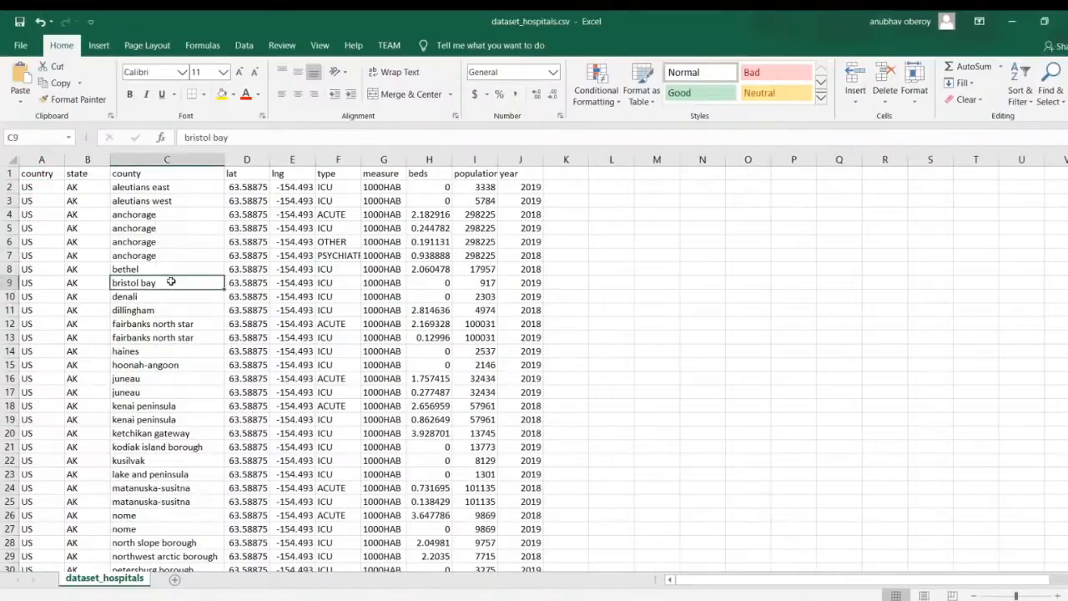
Examine the country, state, county, lat and lng columns of the hospital dataset
click(43, 176)
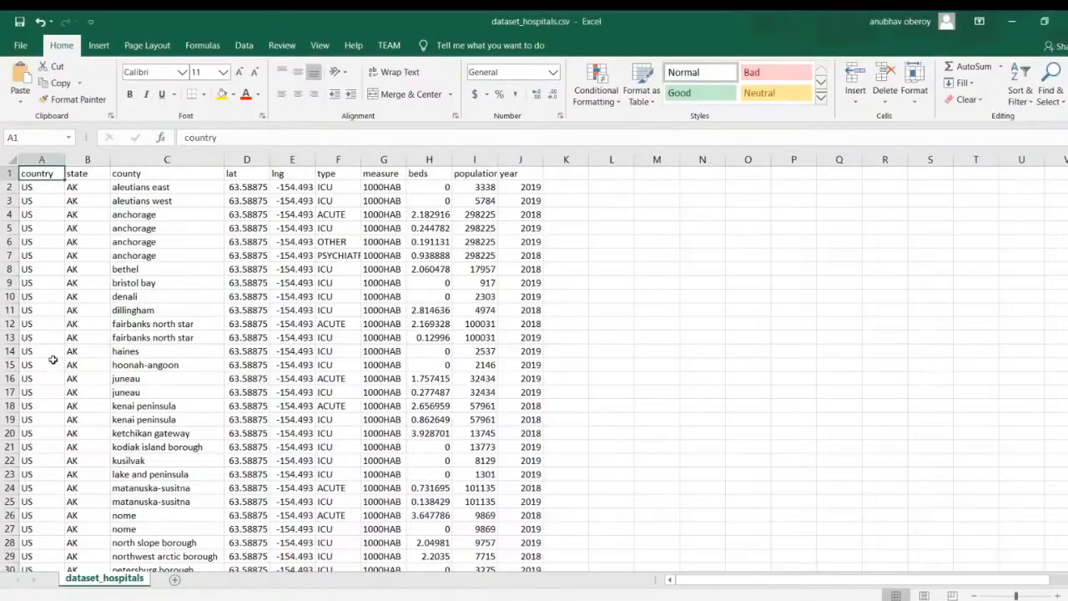
click(91, 175)
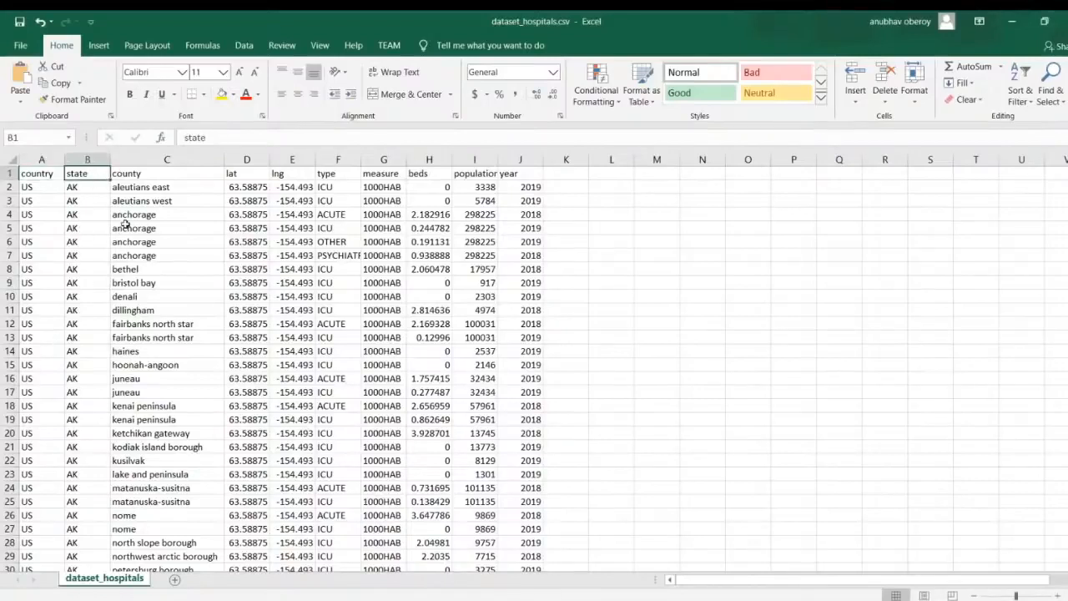
click(143, 175)
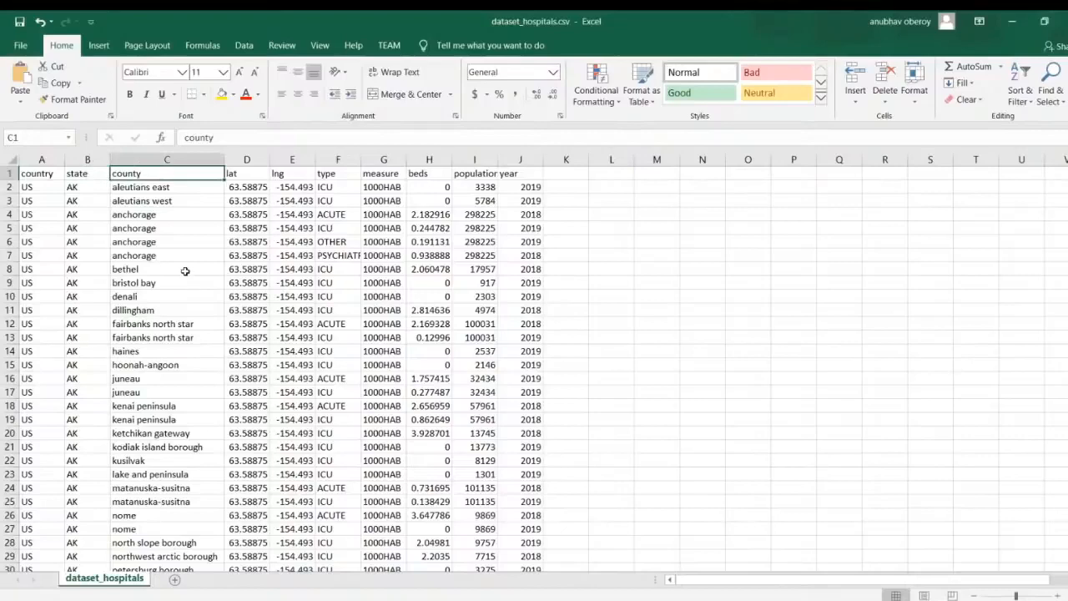
scroll(186, 277, down, 17)
scroll(185, 277, down, 6)
scroll(185, 277, up, 20)
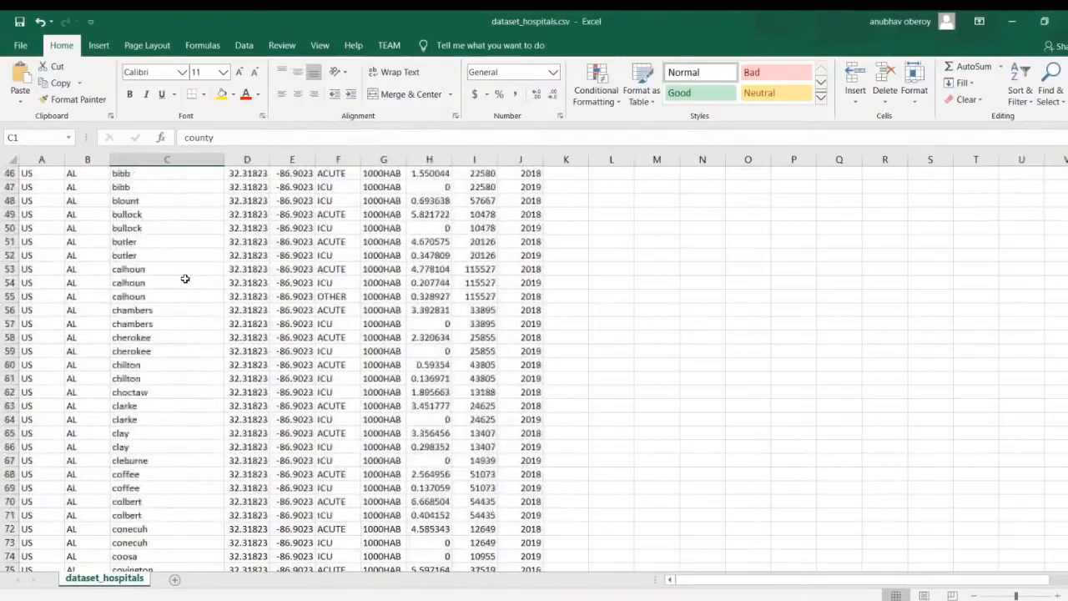
drag(255, 187, 294, 366)
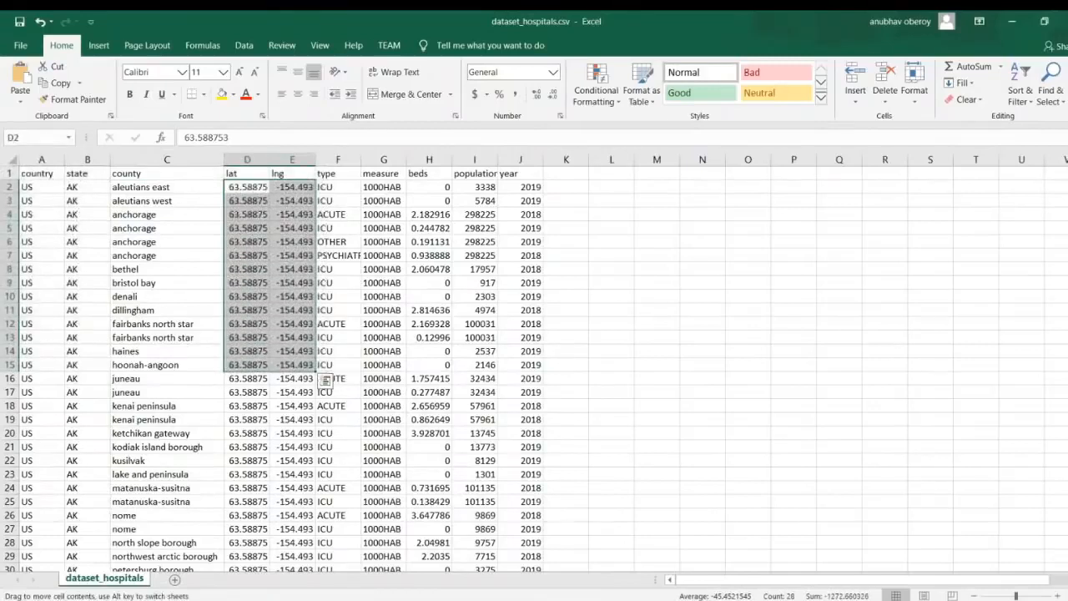
click(292, 328)
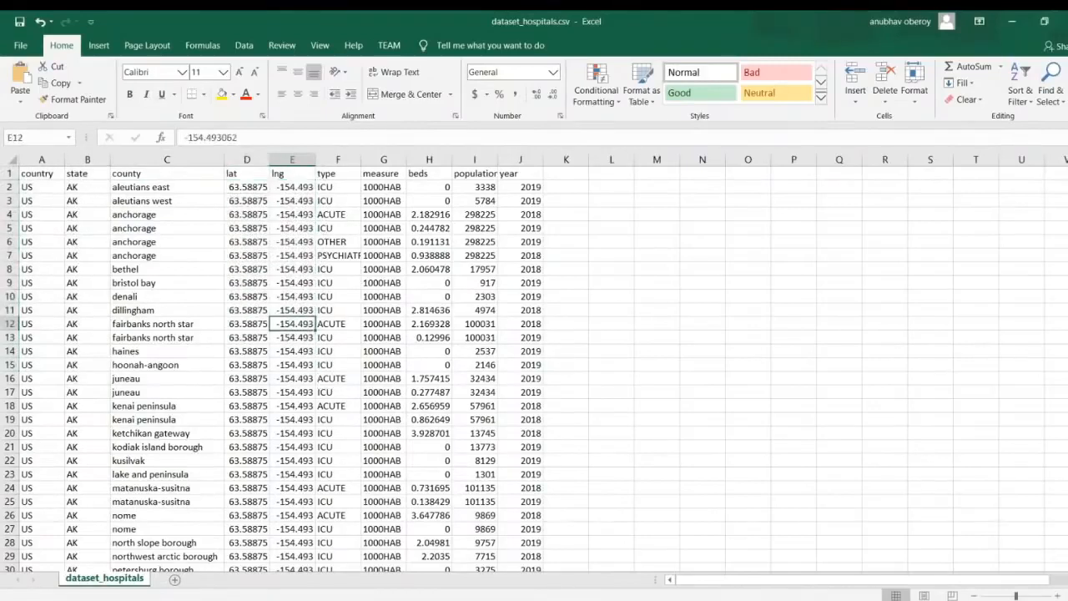
Examine the type, measure and beds columns, relating the values in the first anchorage row to one another
click(336, 185)
drag(337, 200, 337, 380)
click(377, 284)
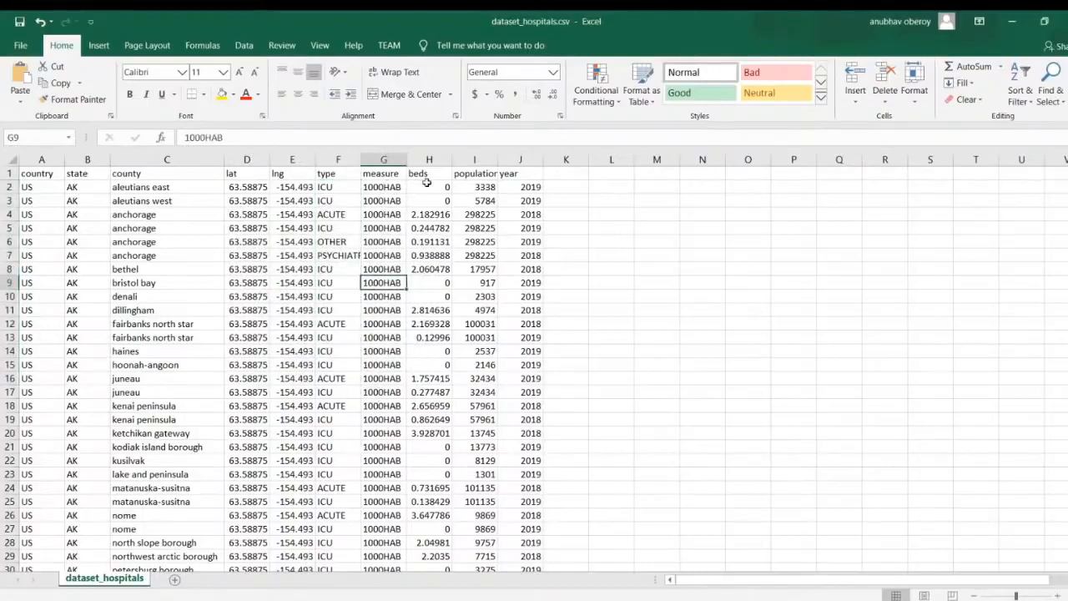
drag(426, 174, 426, 391)
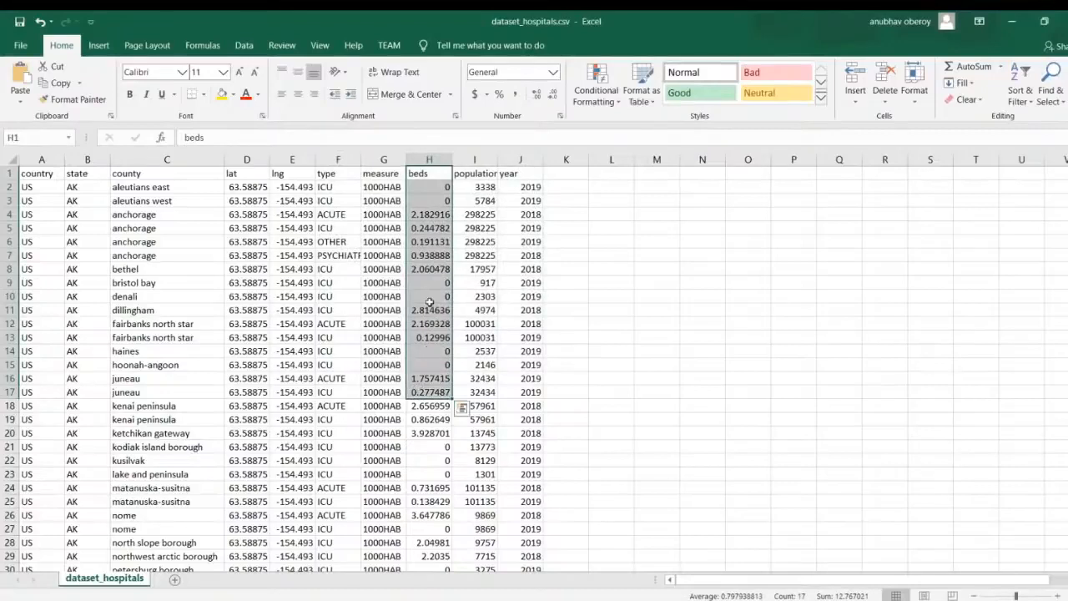
click(433, 256)
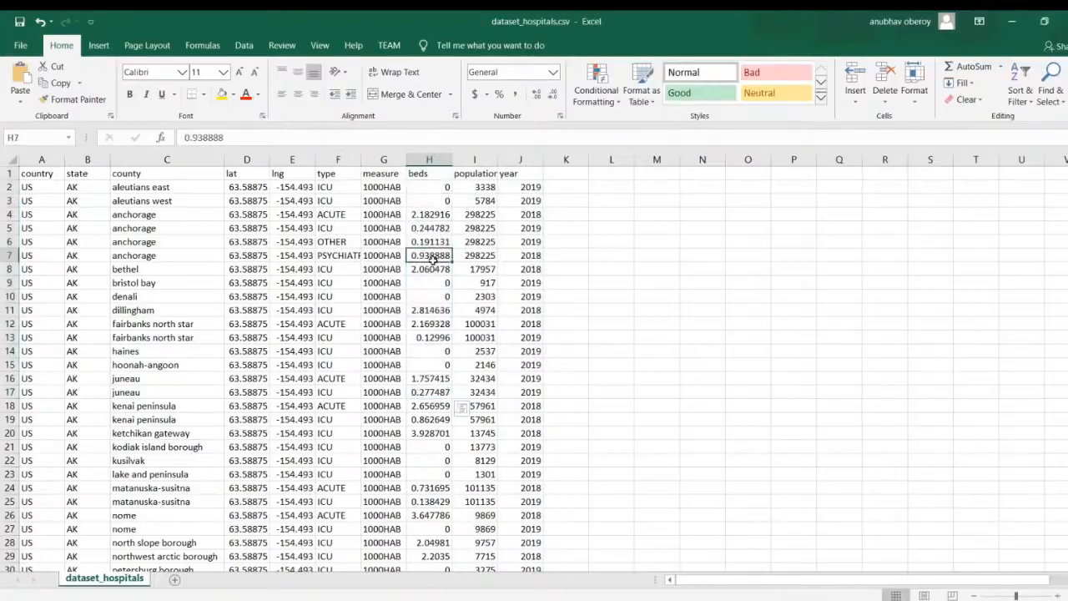
click(382, 187)
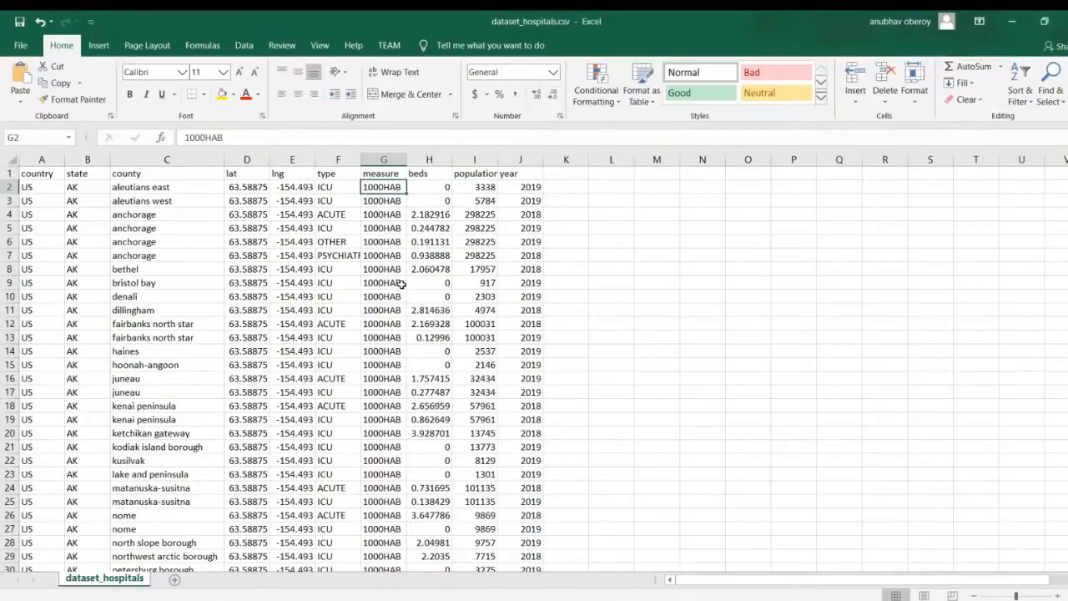
click(429, 215)
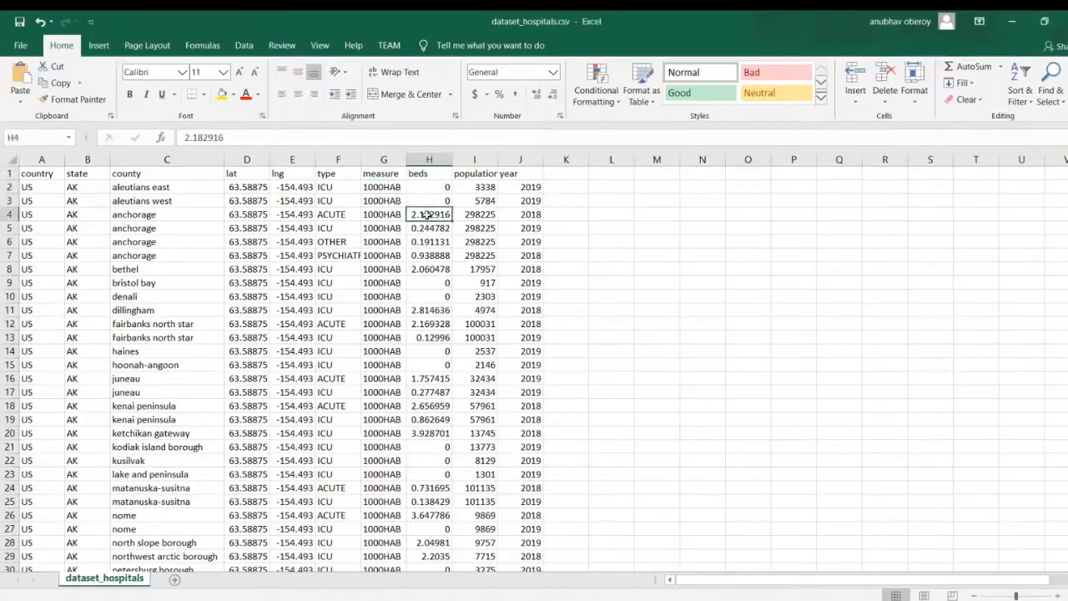
click(383, 216)
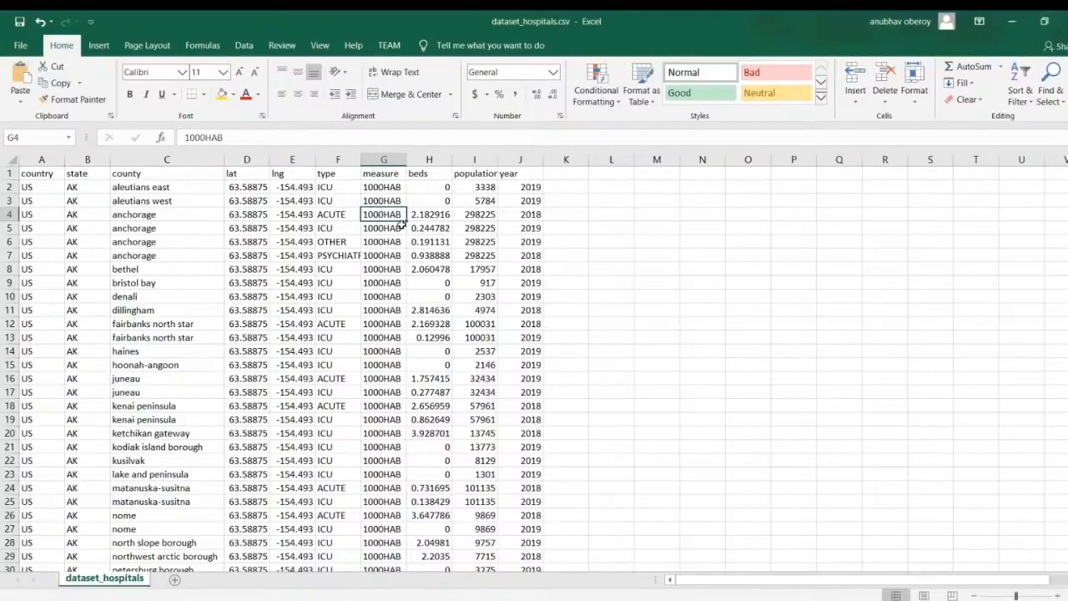
click(429, 216)
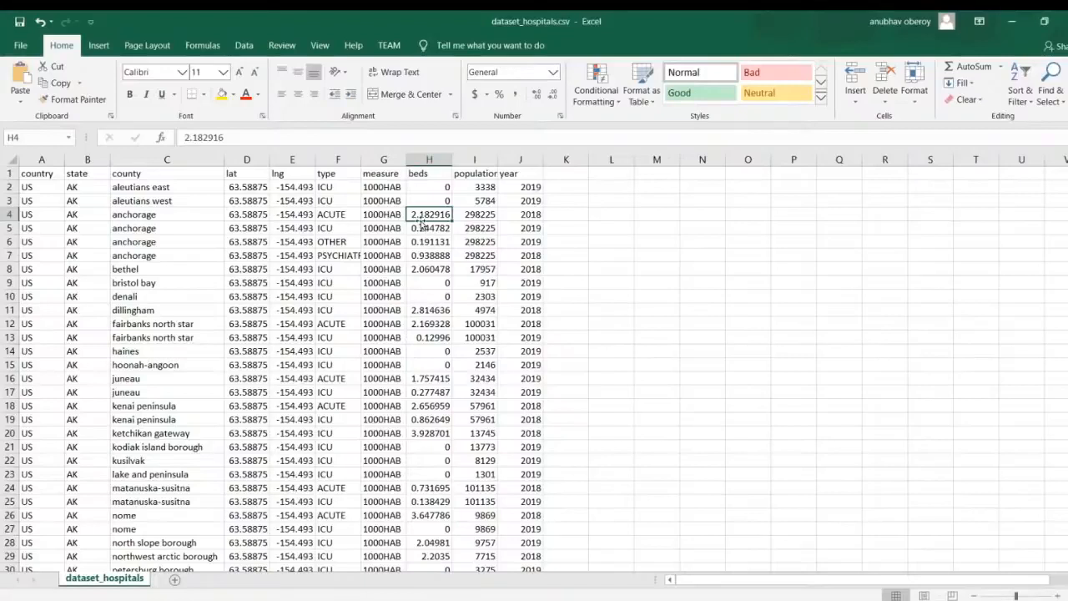
click(338, 216)
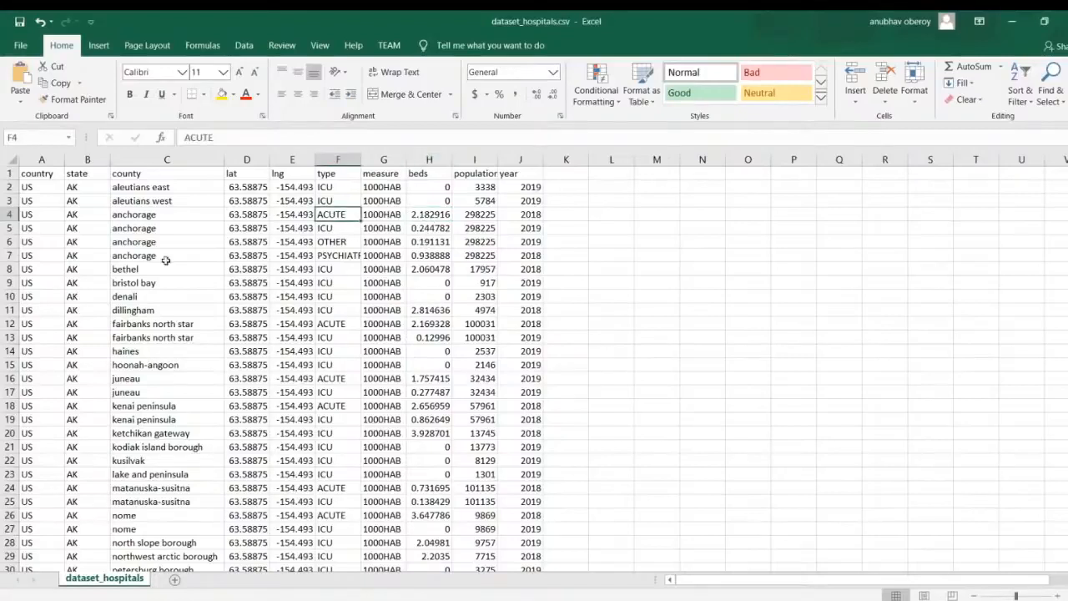
click(157, 215)
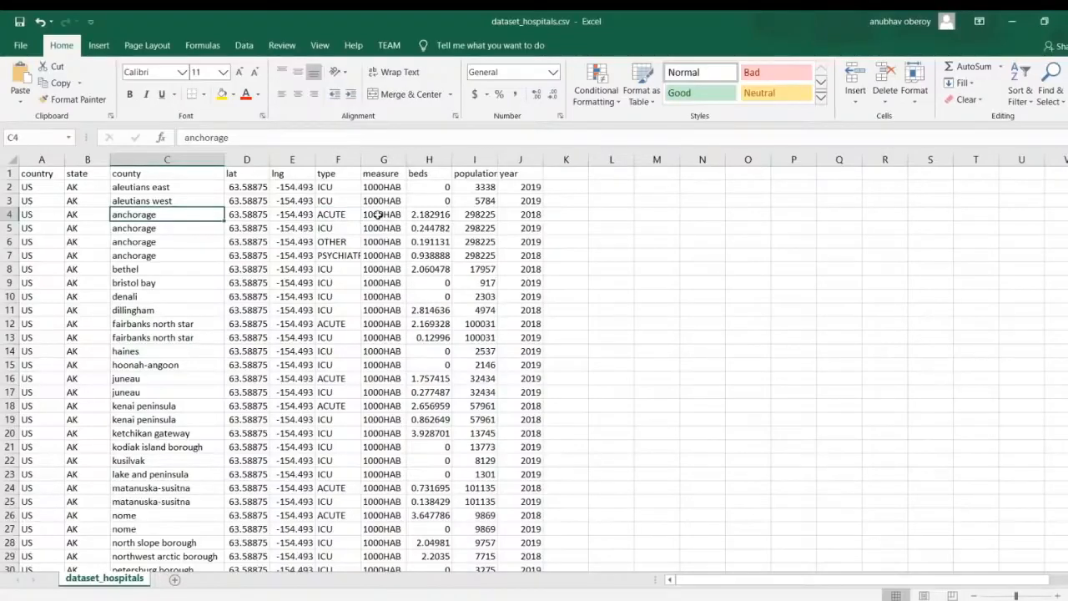
Calculate the actual bed count for the anchorage ACUTE row in K4 with =I4*H4/1000, and clear the cell again
click(563, 214)
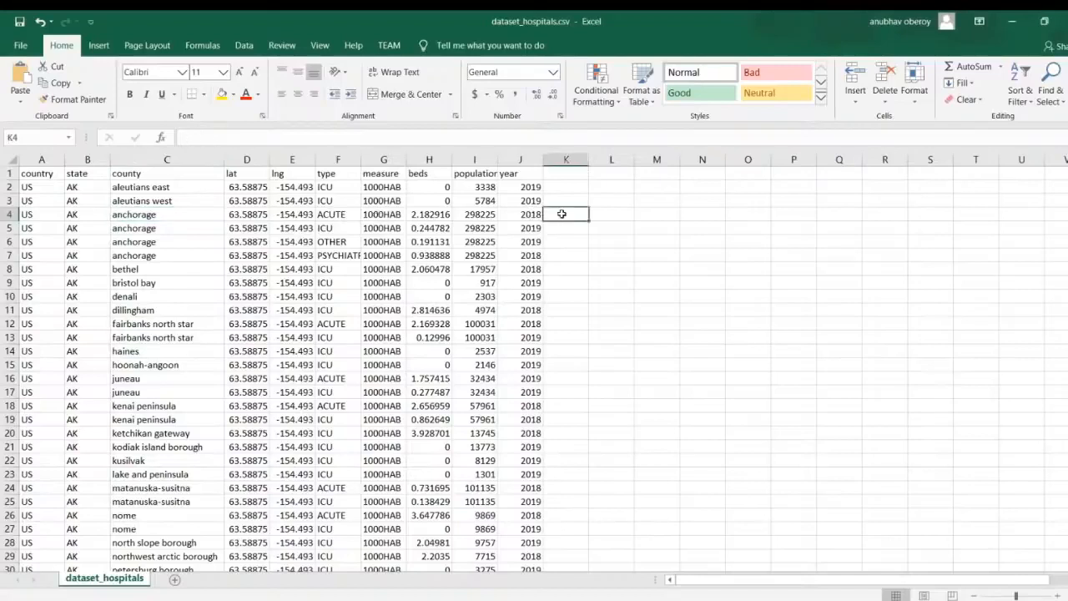
text(=)
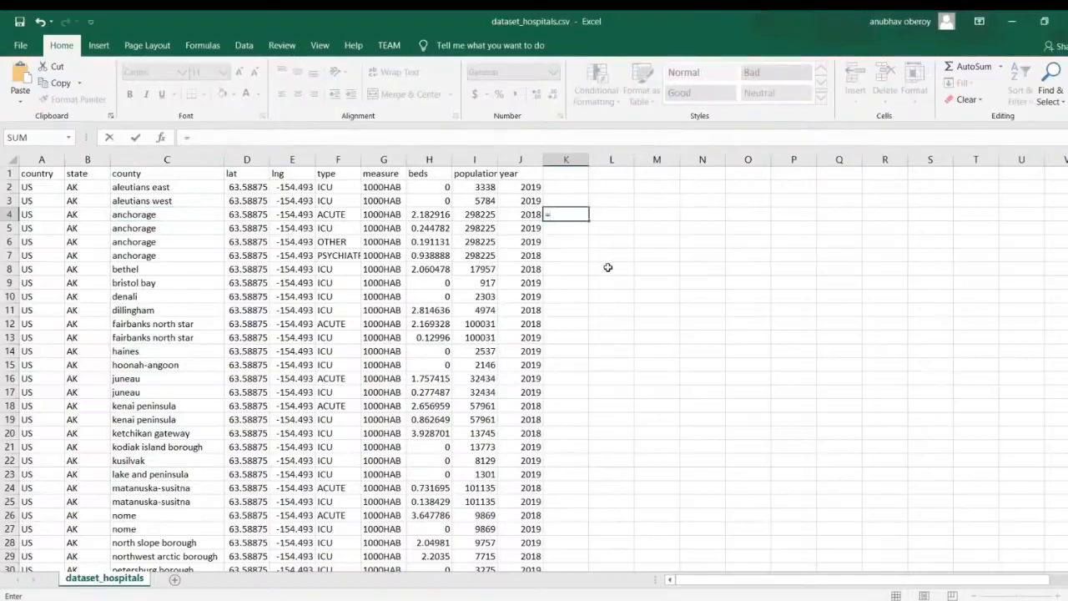
click(486, 214)
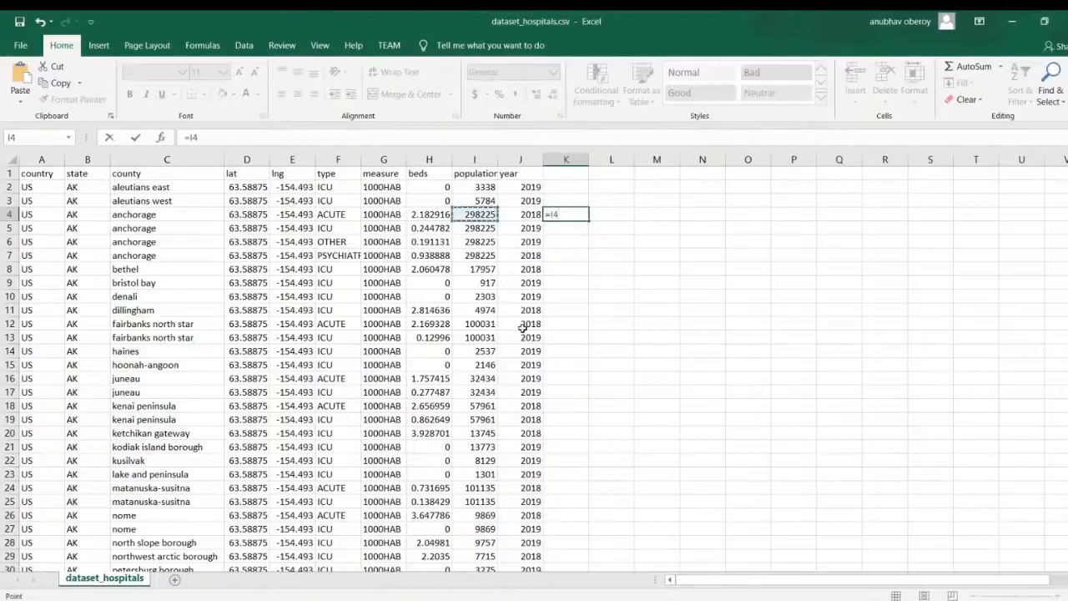
text(*)
click(427, 215)
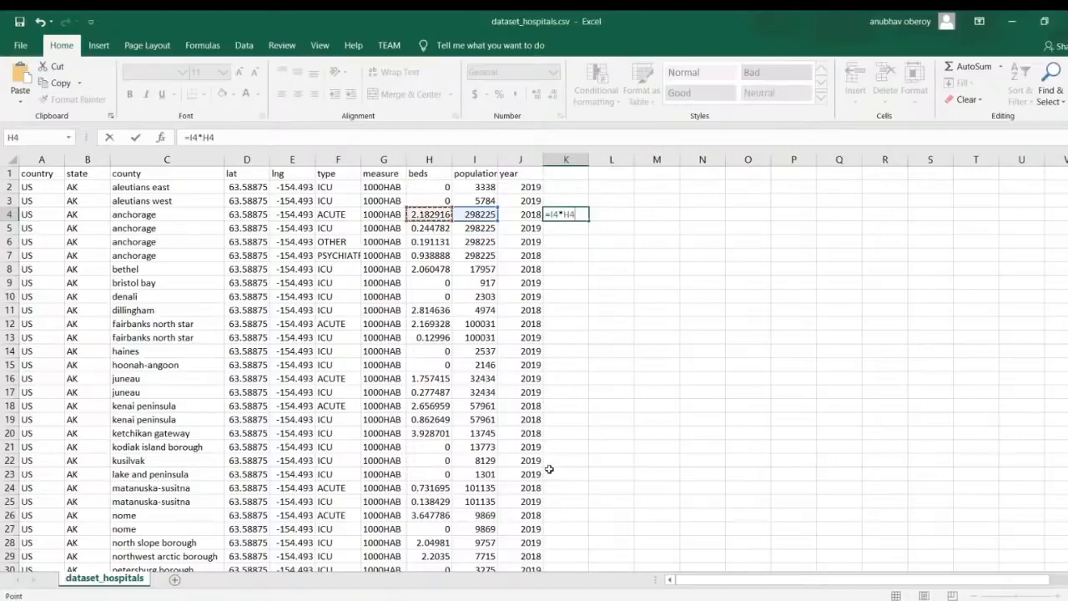
text(/1000)
key(Return)
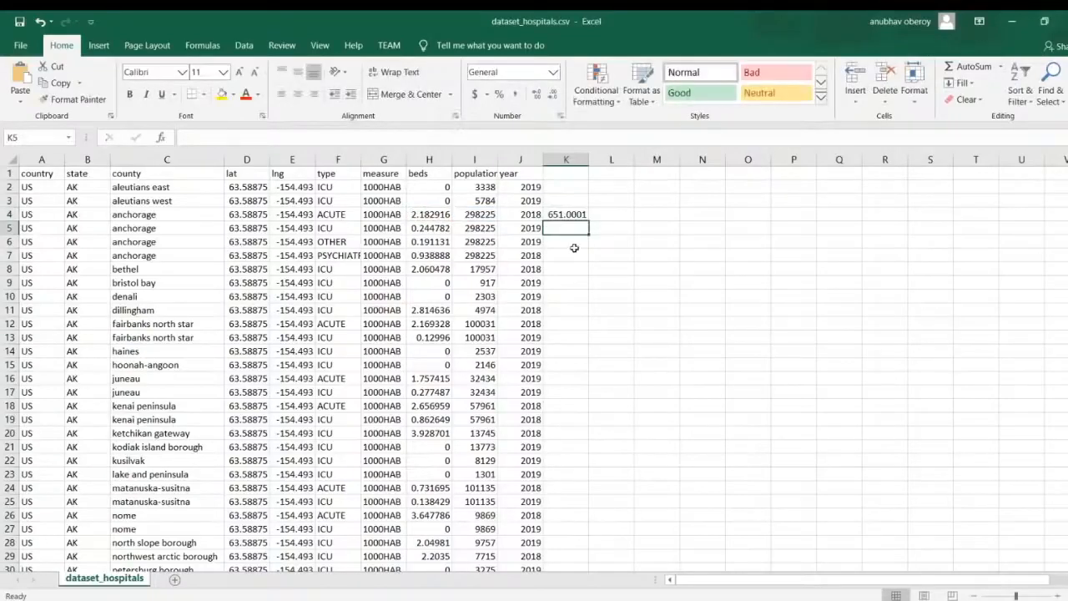
click(568, 216)
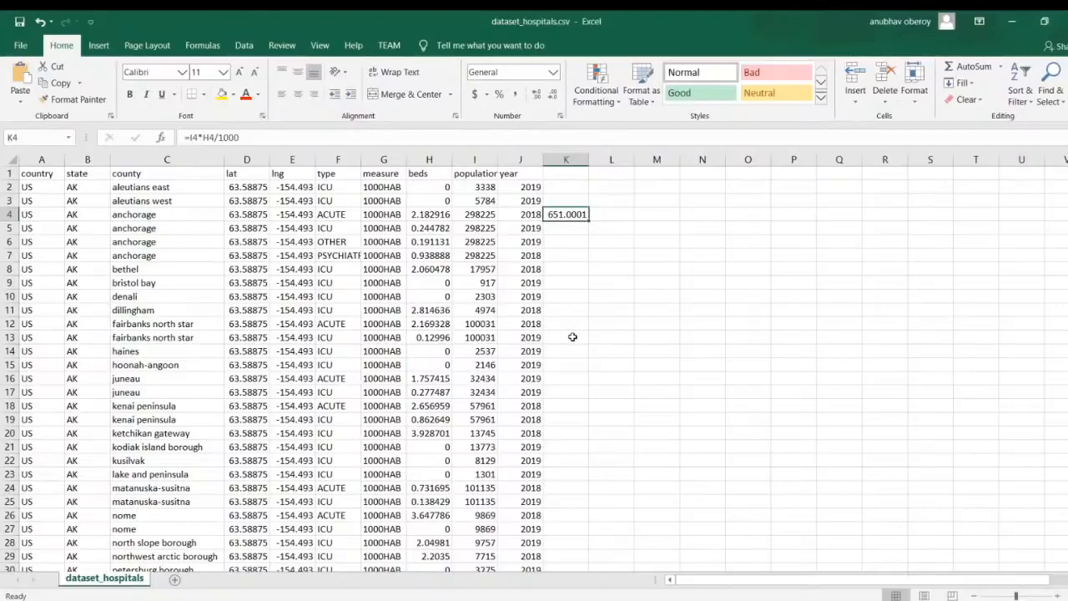
key(Delete)
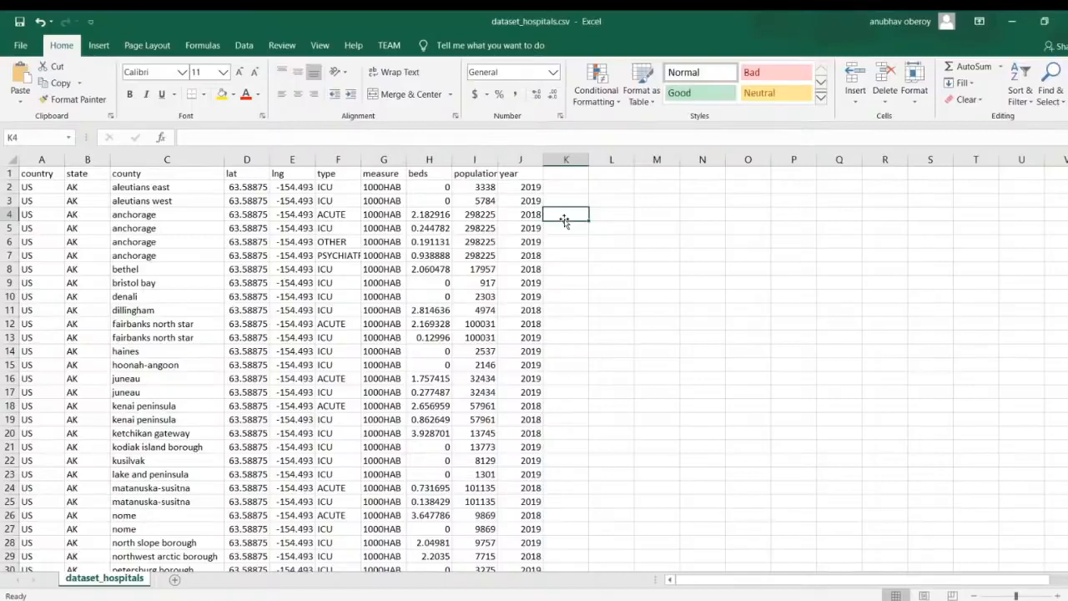
Save dataset_hospitals.csv and return to the worksheet
key(ctrl+s)
click(551, 359)
click(543, 202)
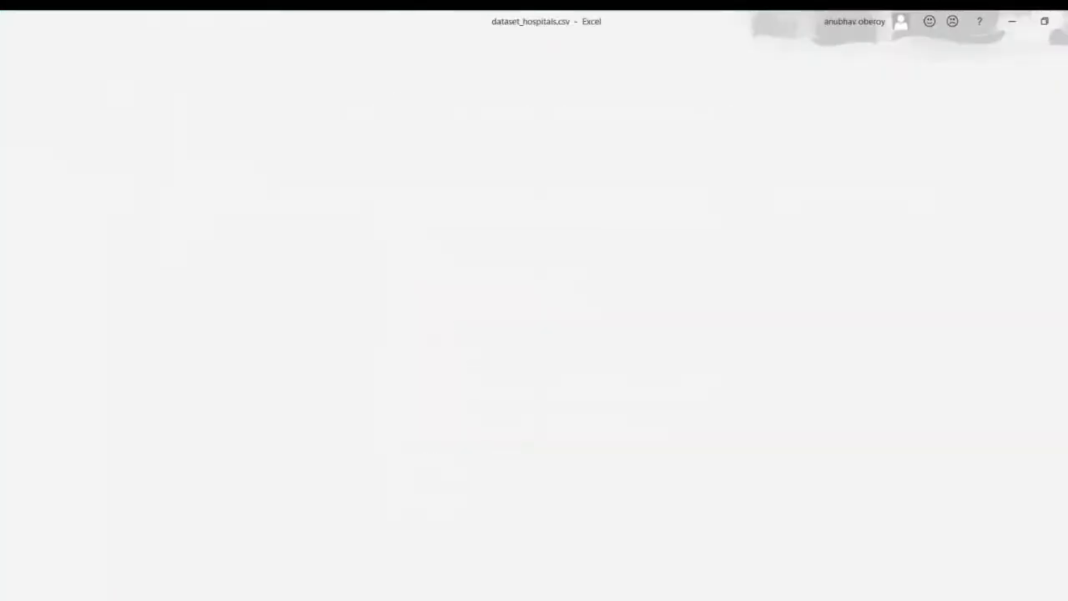
key(ctrl+s)
key(Return)
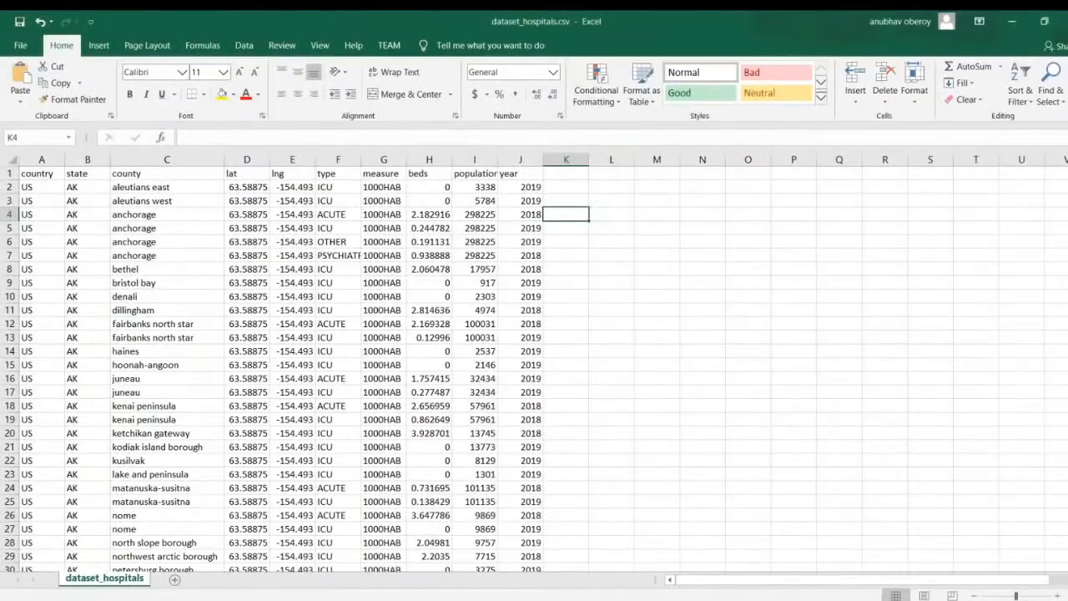
click(608, 310)
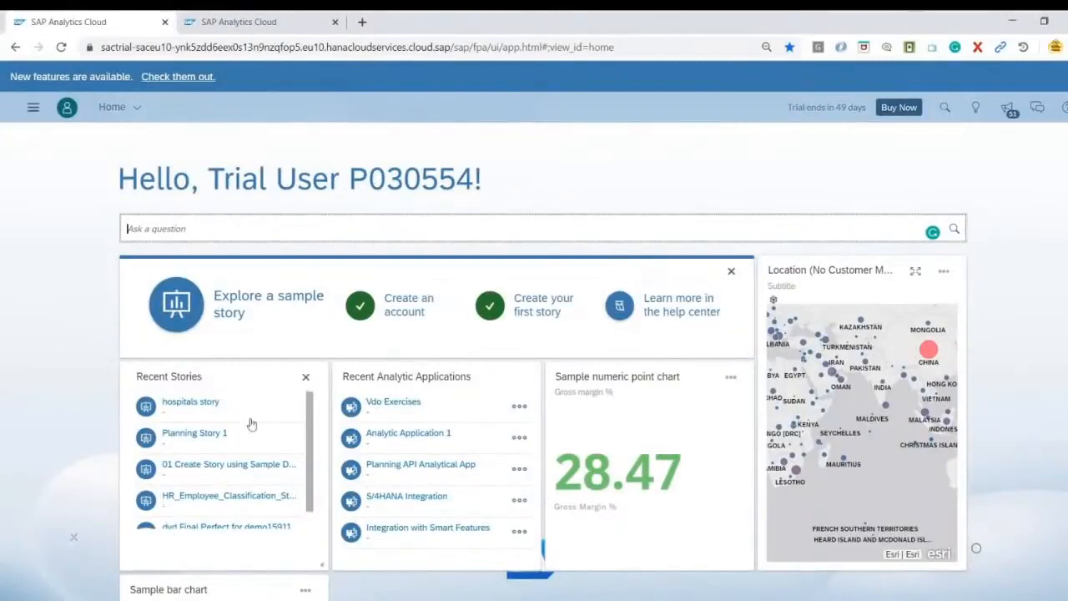
Switch to SAP Analytics Cloud, import the dataset_hospitals file into a new story and dismiss the sampled-data notice
scroll(131, 368, down, 3)
scroll(130, 368, up, 2)
scroll(131, 369, up, 2)
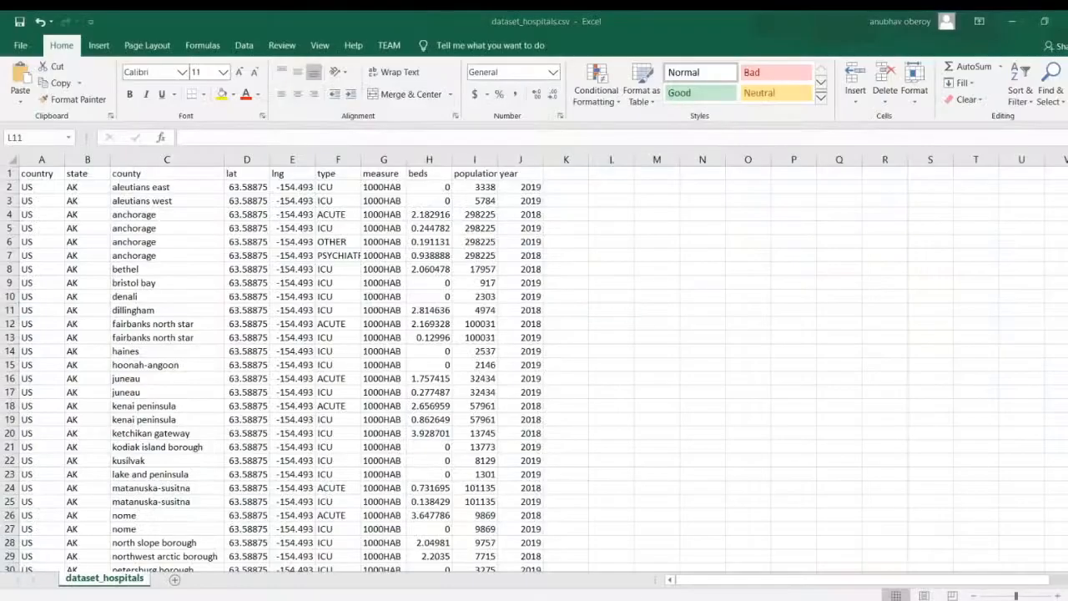
right_click(638, 598)
click(622, 588)
key(alt+Tab)
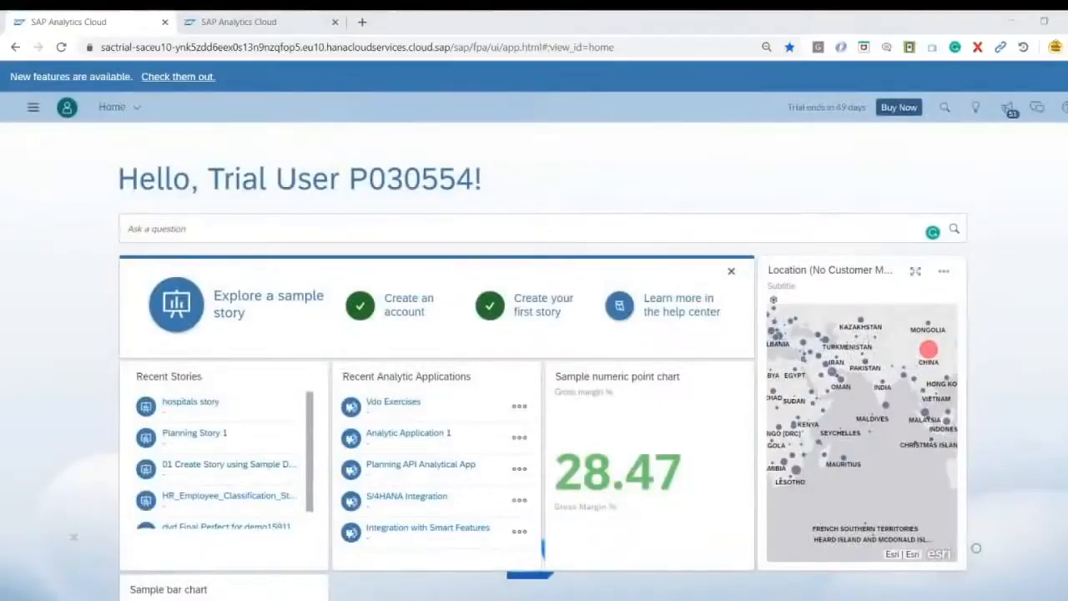
drag(178, 123, 647, 336)
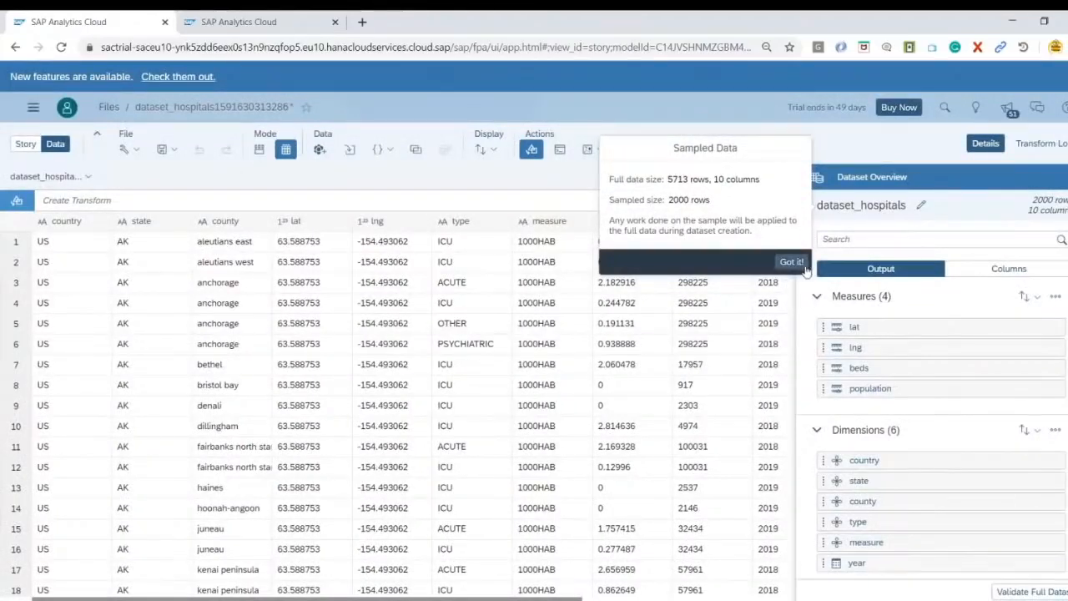
click(792, 262)
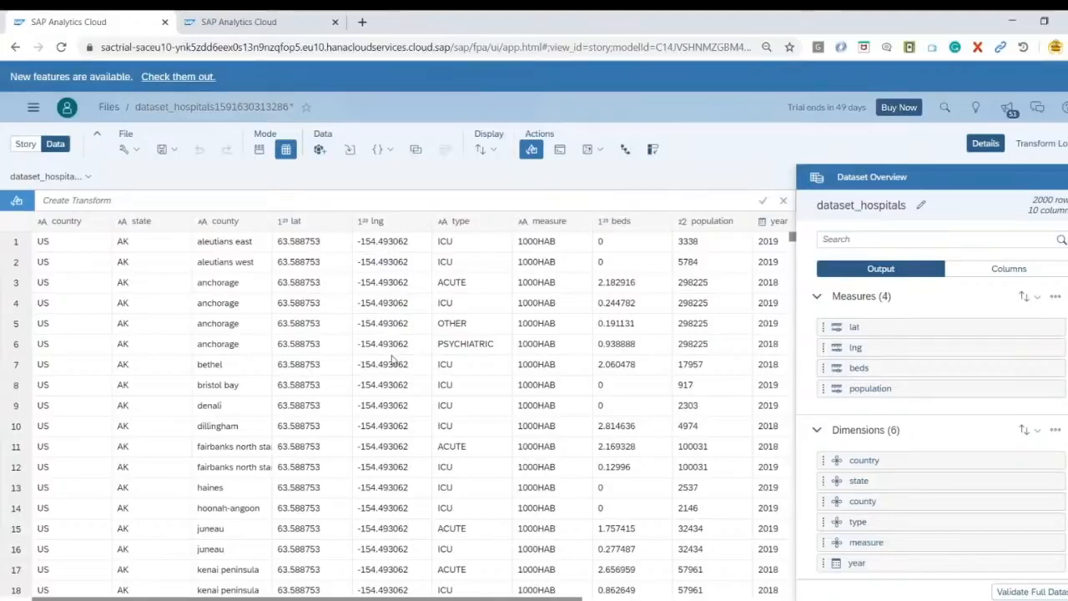
Geo-enrich the dataset by coordinates, creating a new dimension named Location with lat as latitude and lng as longitude
click(316, 227)
ctrl+click(394, 228)
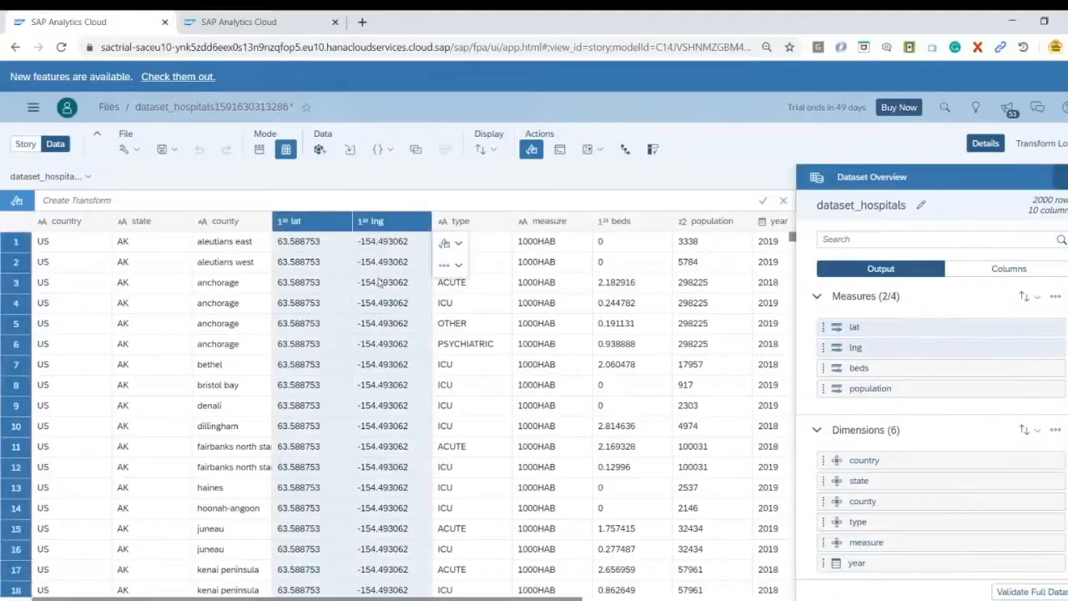
click(590, 152)
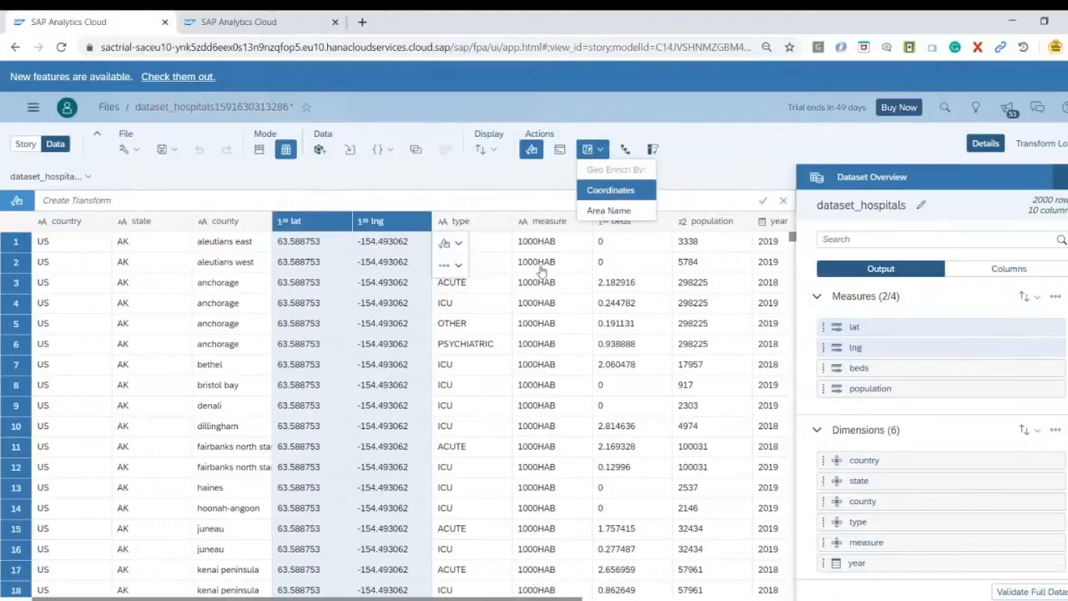
click(609, 192)
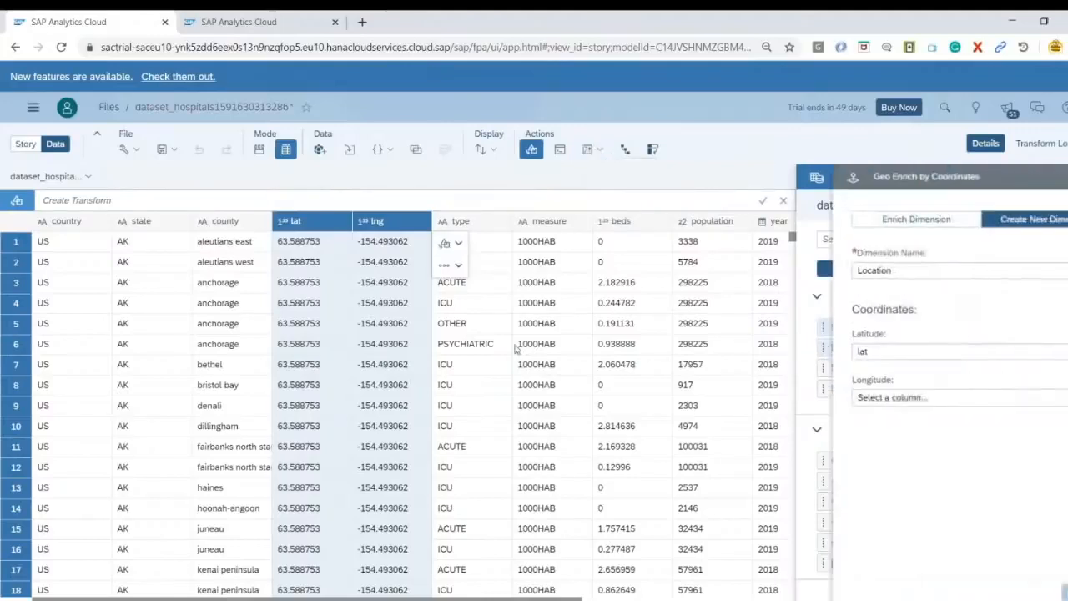
click(895, 270)
double_click(832, 270)
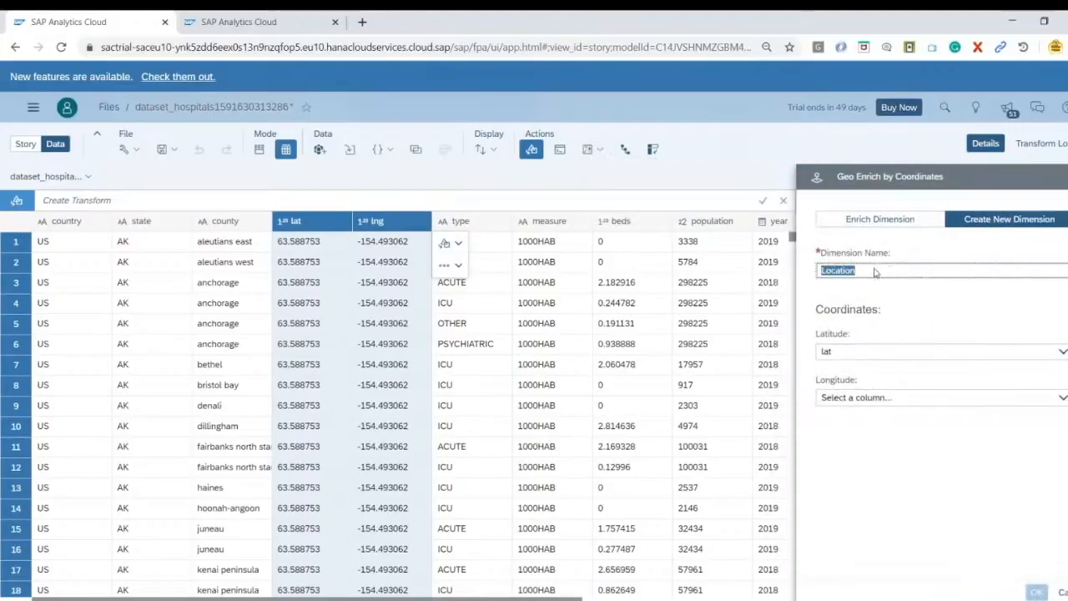
click(874, 358)
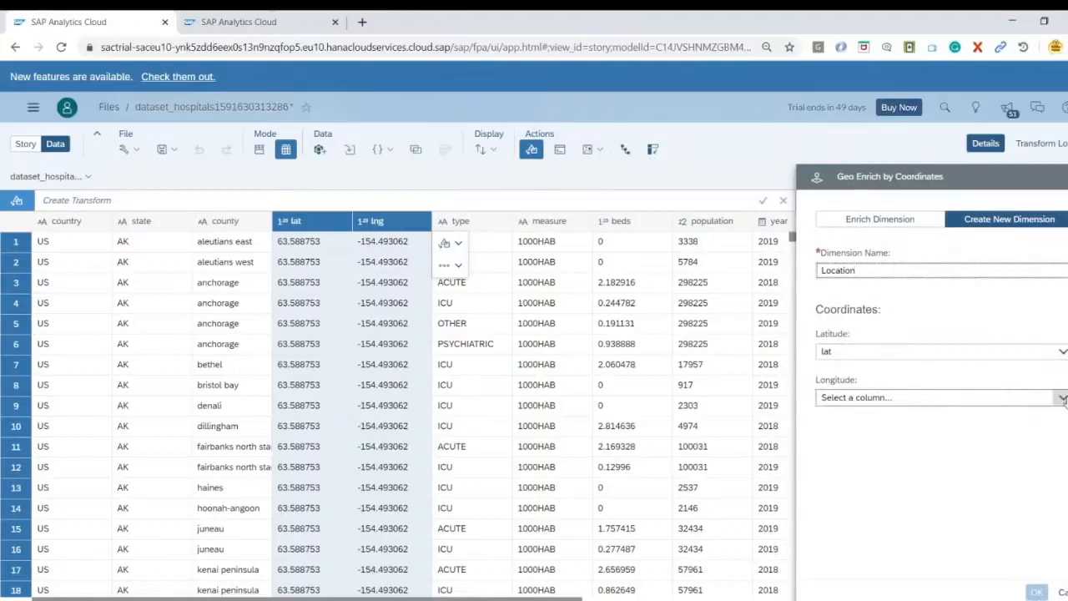
click(1062, 399)
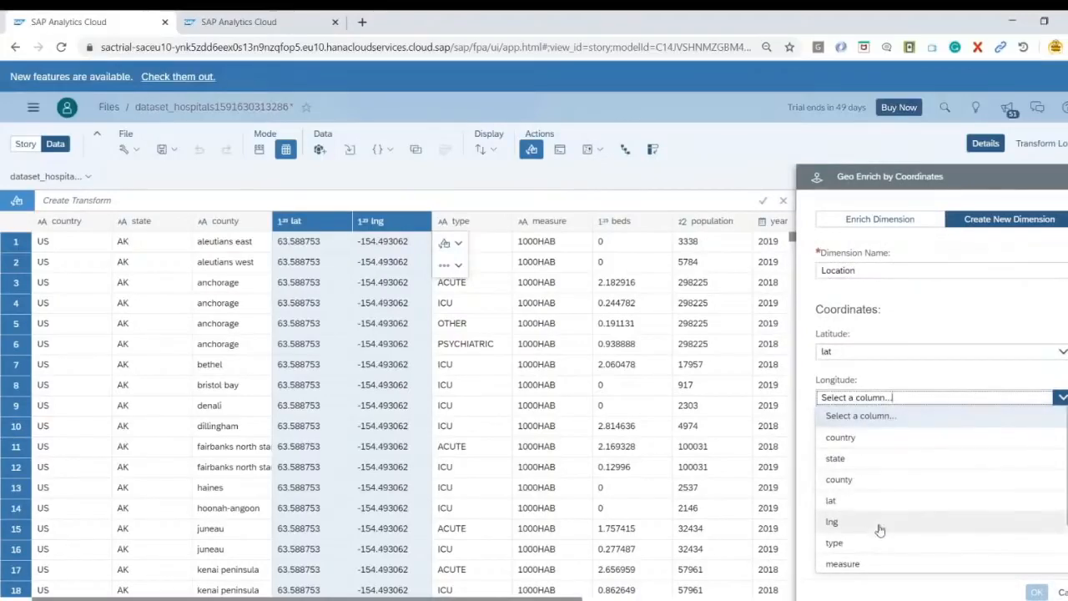
click(880, 530)
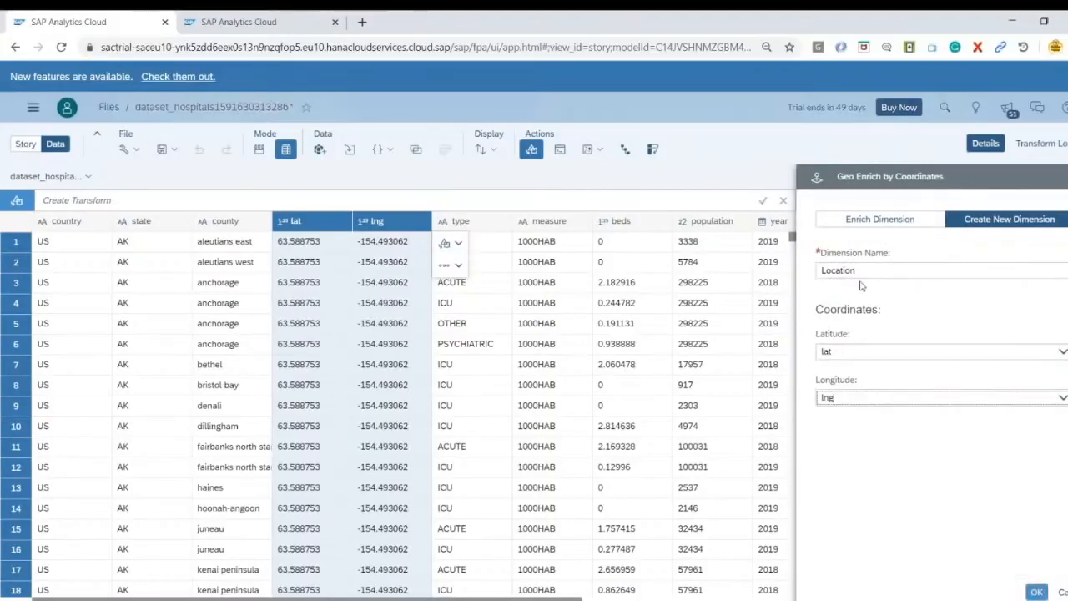
click(1037, 592)
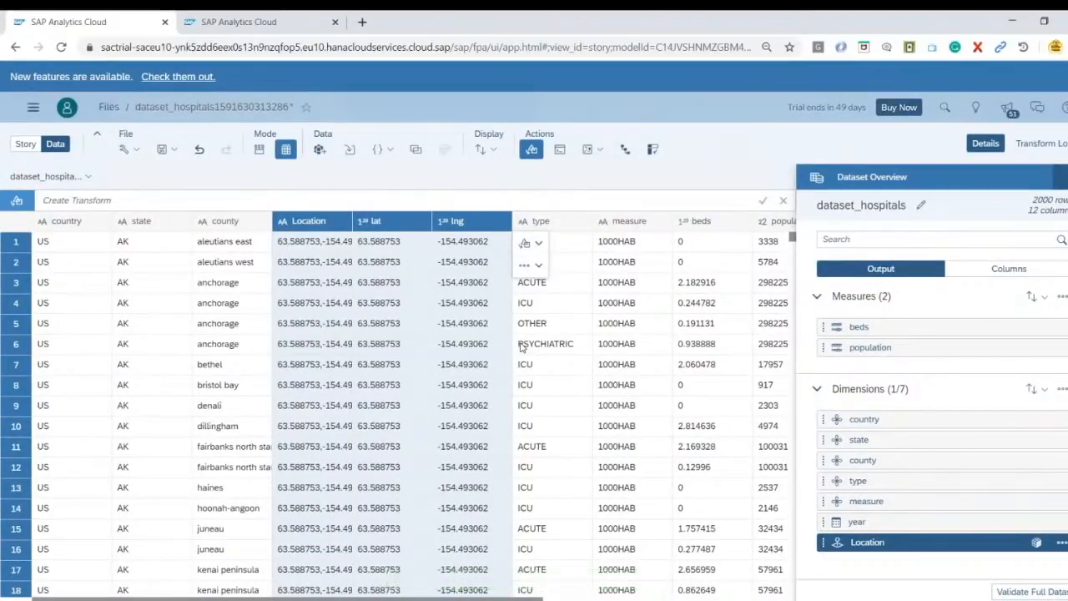
Review the Location dimension's details and value distribution, and set its description to the state column
click(320, 221)
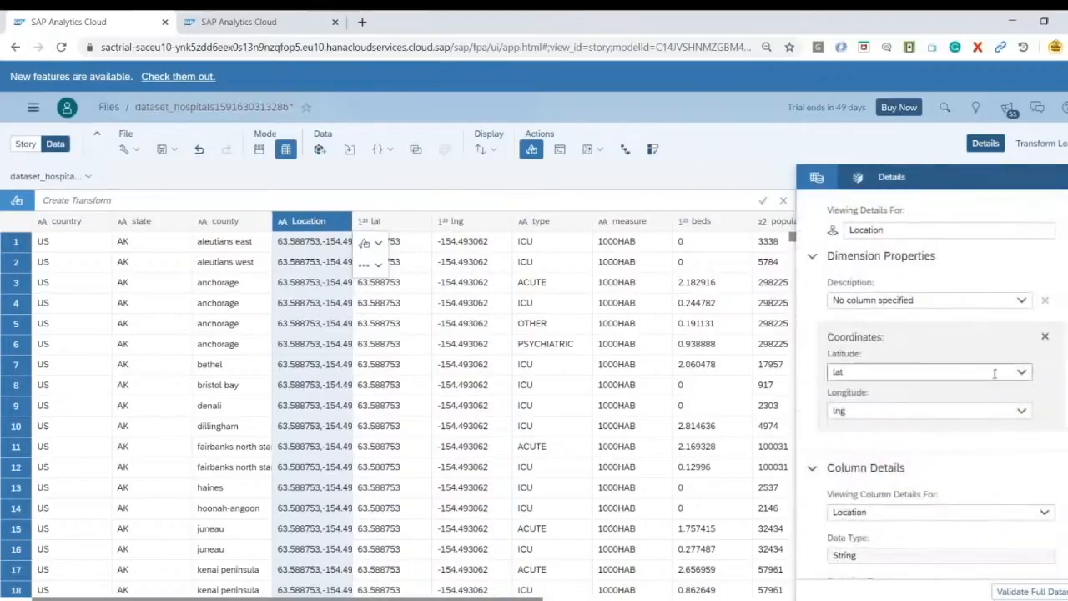
scroll(963, 378, down, 6)
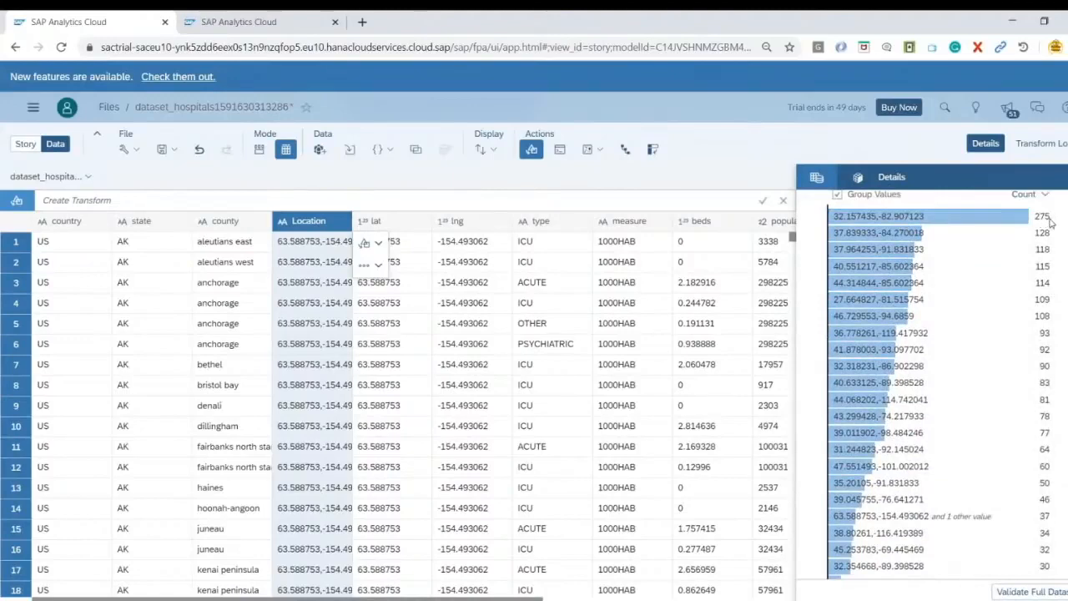
scroll(950, 286, down, 1)
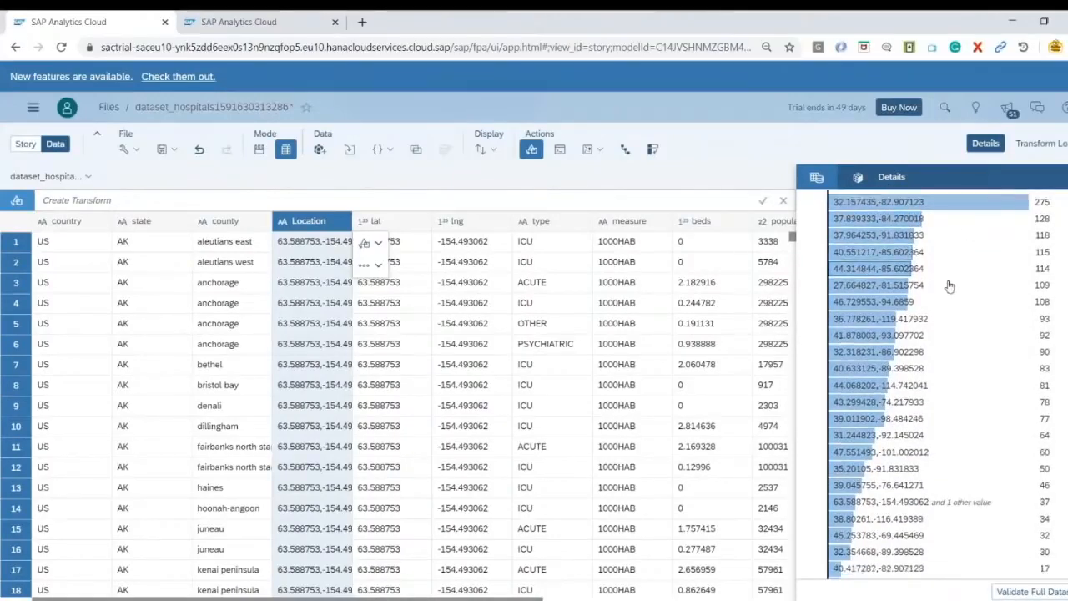
scroll(950, 287, up, 7)
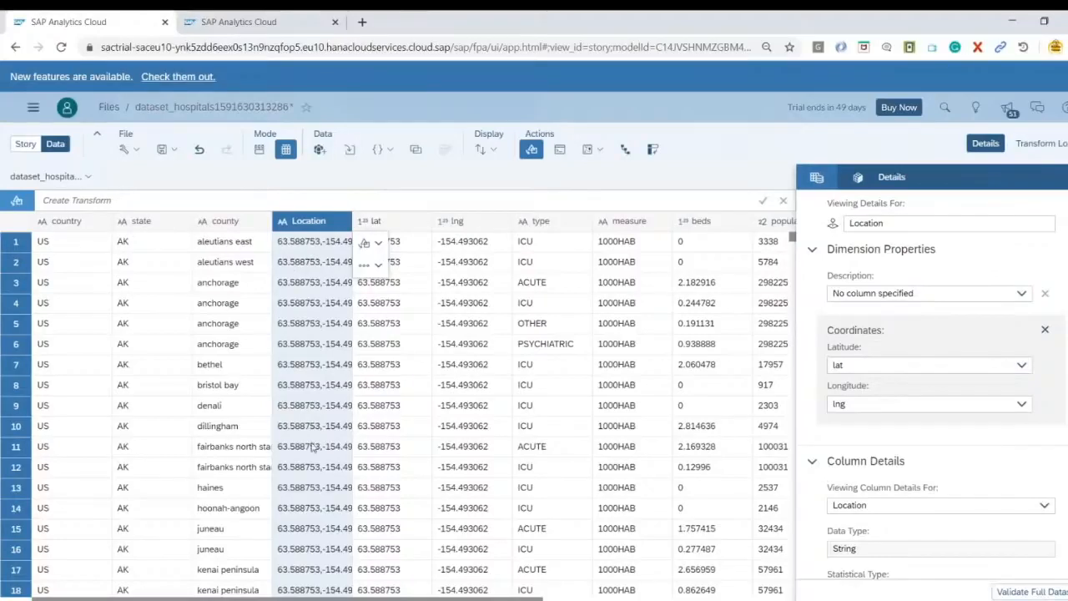
click(1021, 296)
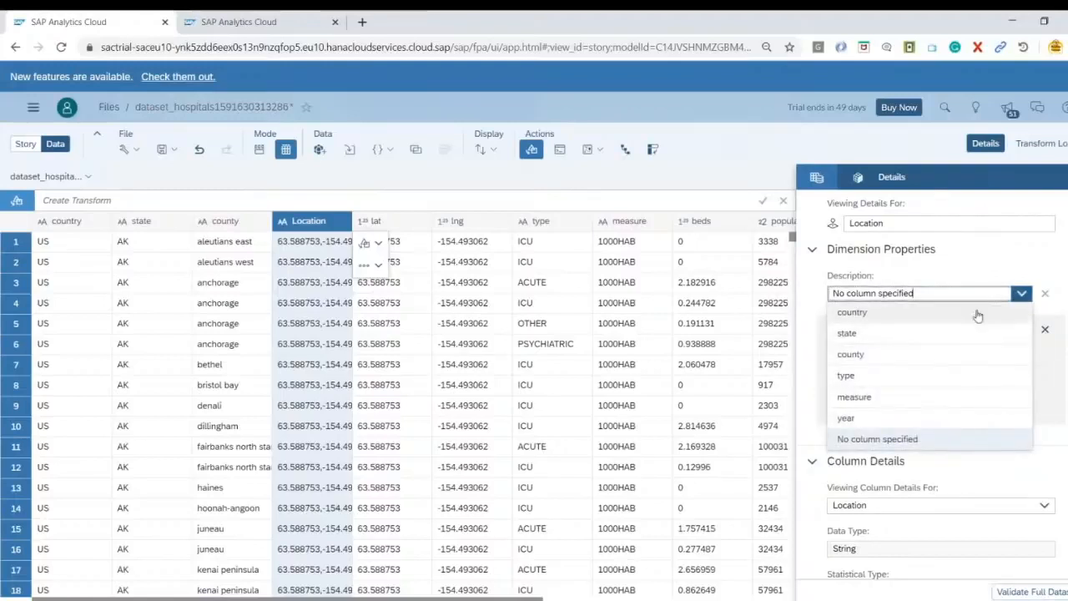
click(894, 335)
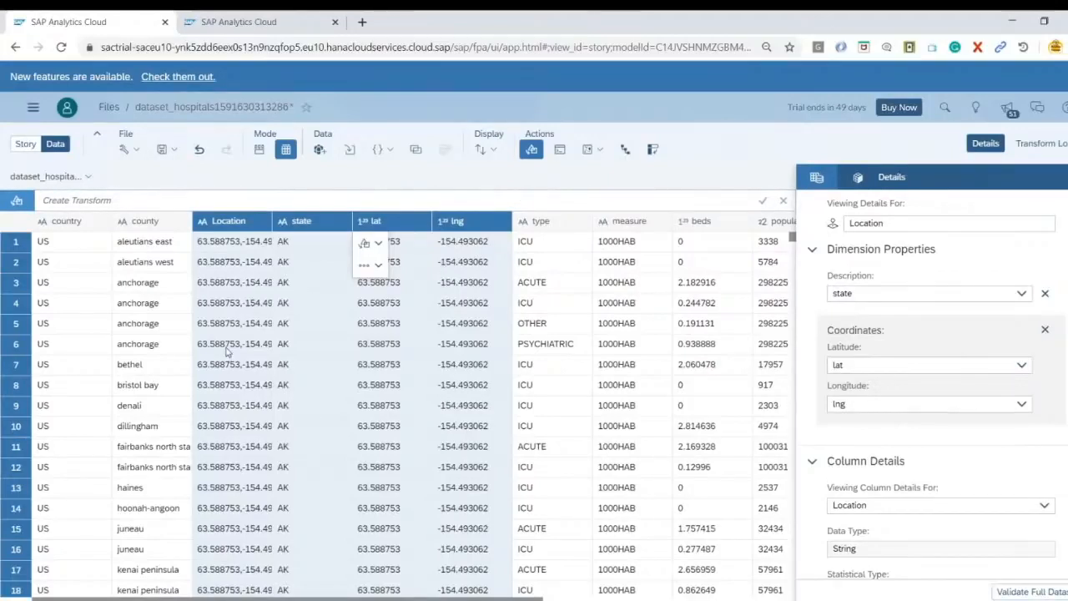
Switch to the story view and save the story in My Files as Stroy_Hospital_beds_USA
click(23, 146)
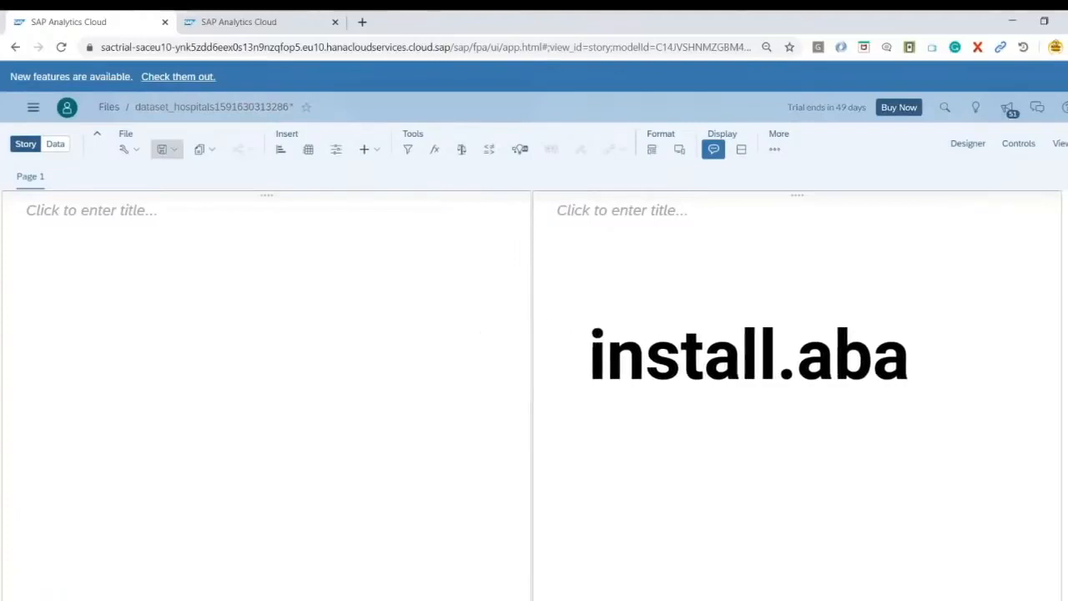
click(167, 148)
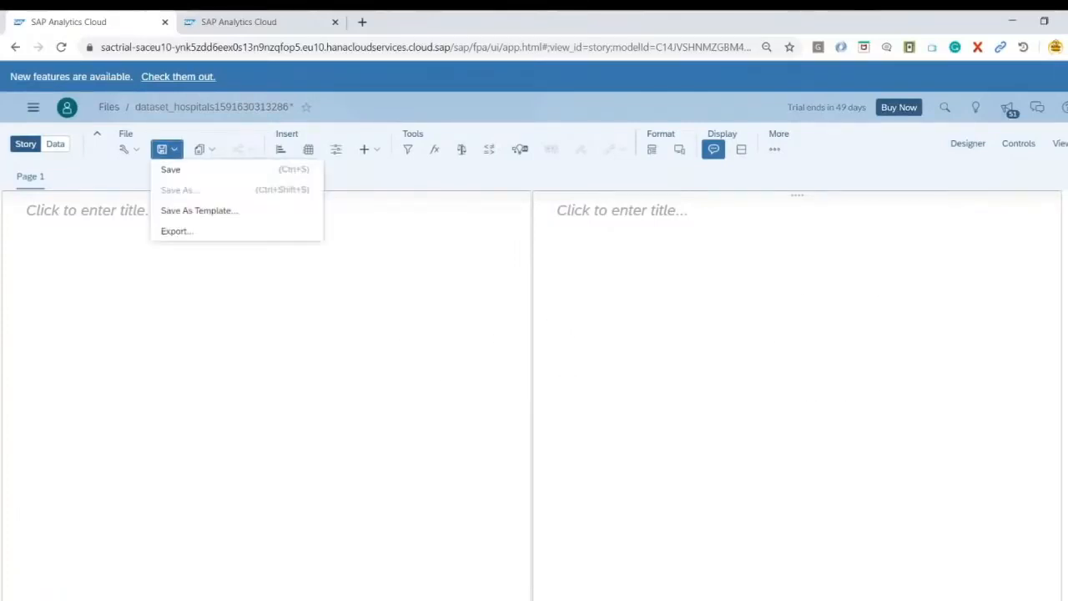
click(207, 173)
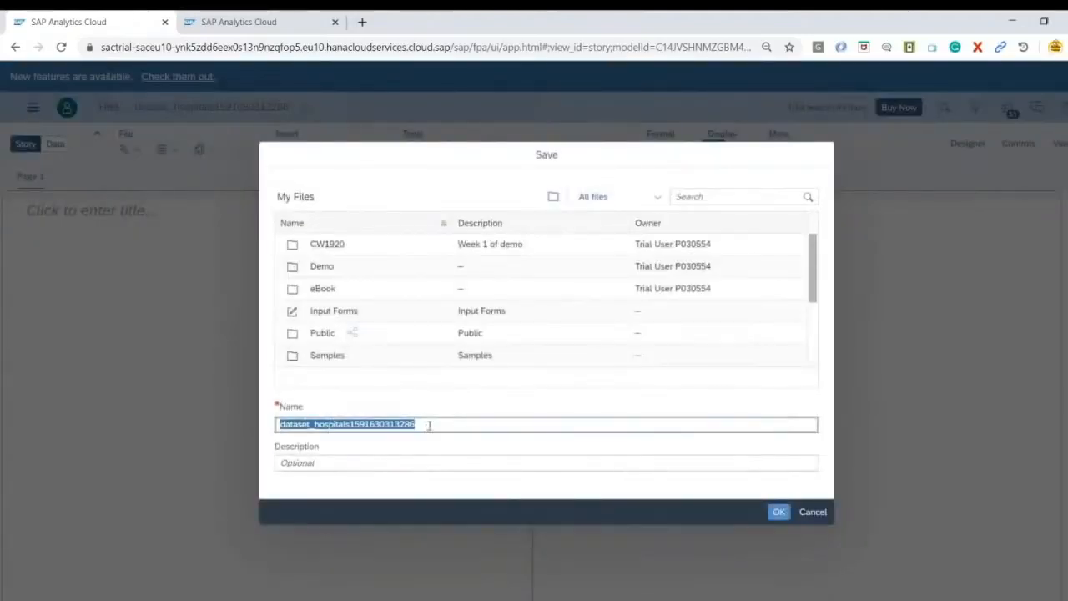
drag(463, 424, 270, 430)
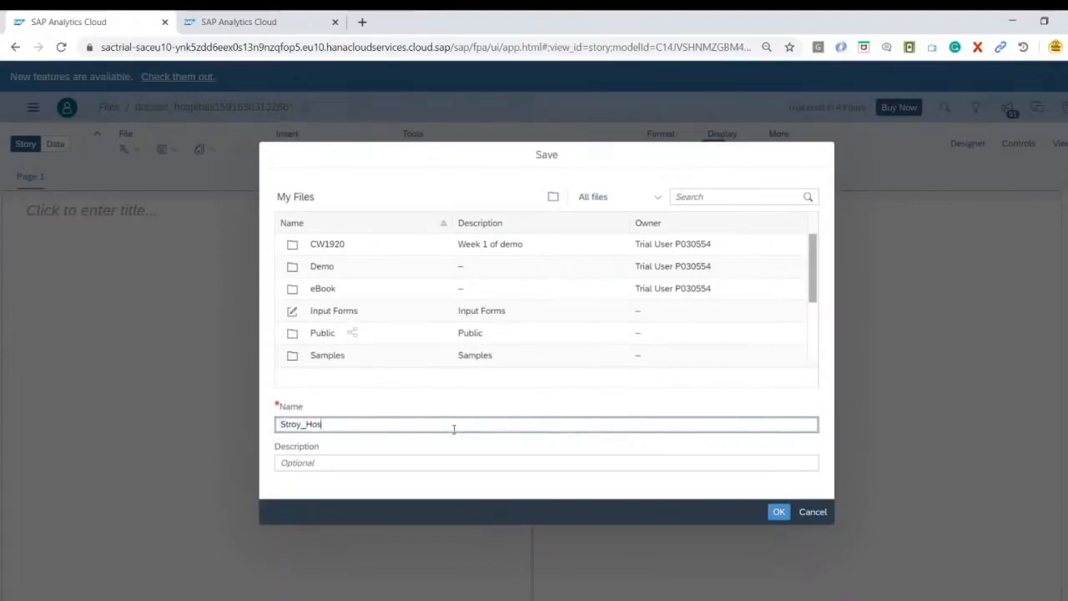
text(ital_beds_USA)
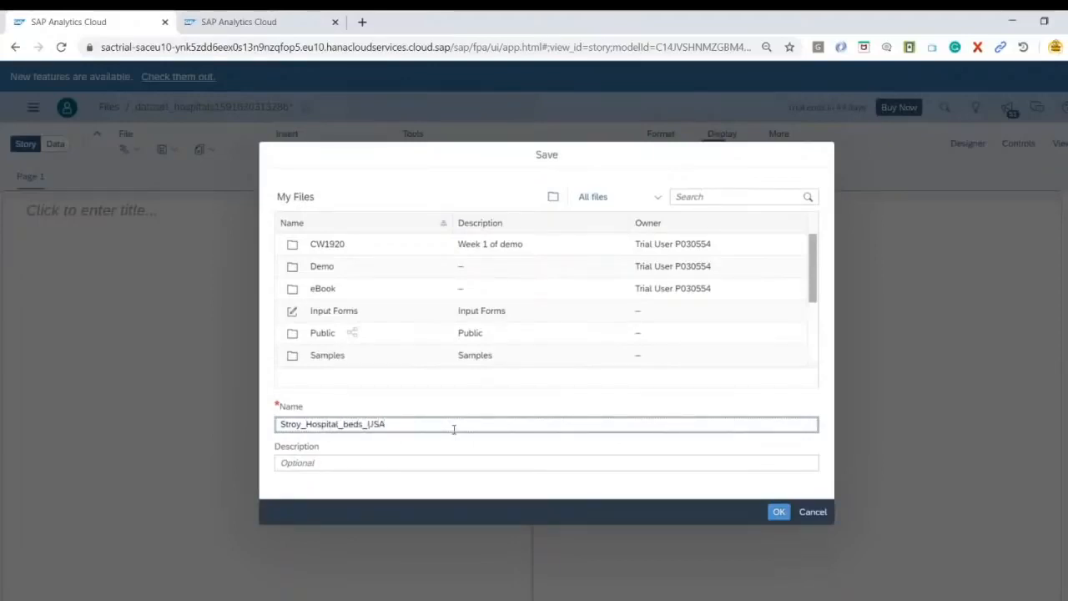
click(779, 512)
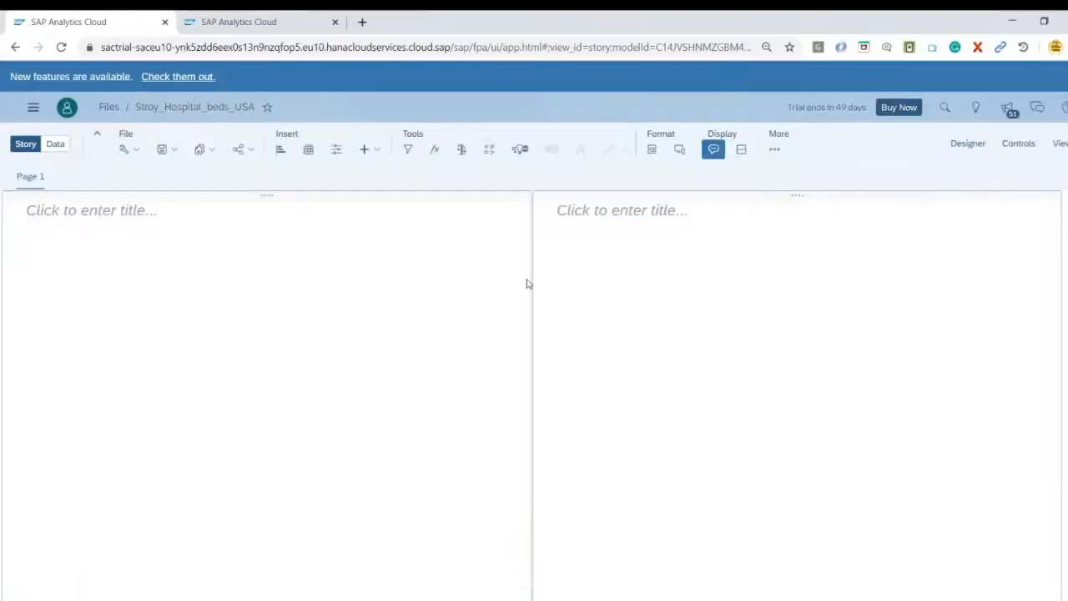
Narrow and remove the first lane of Page 1, and delete the remaining lane's title
drag(527, 284, 157, 269)
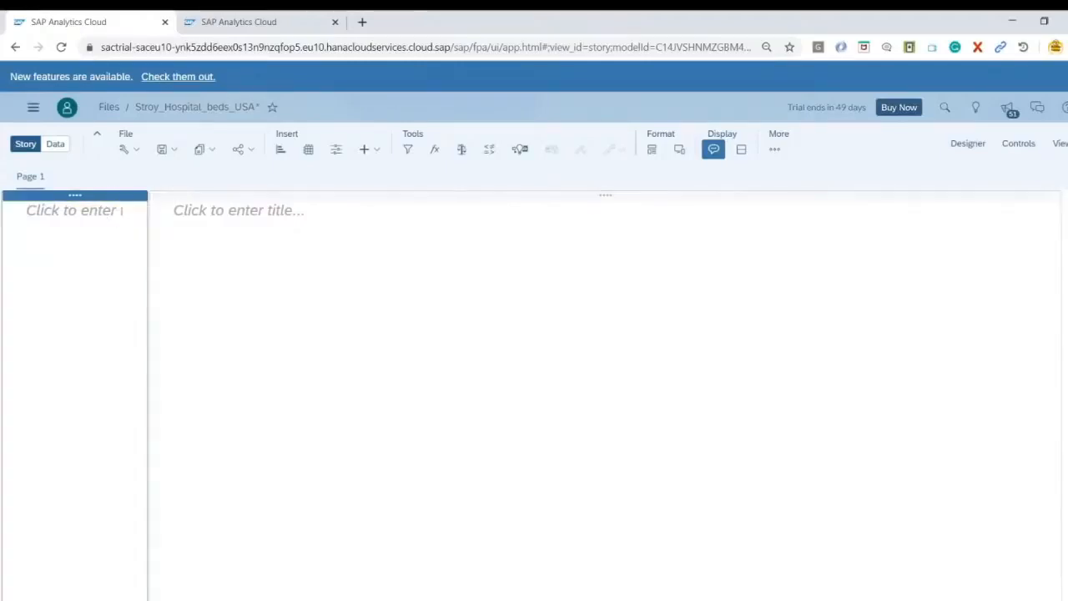
click(161, 206)
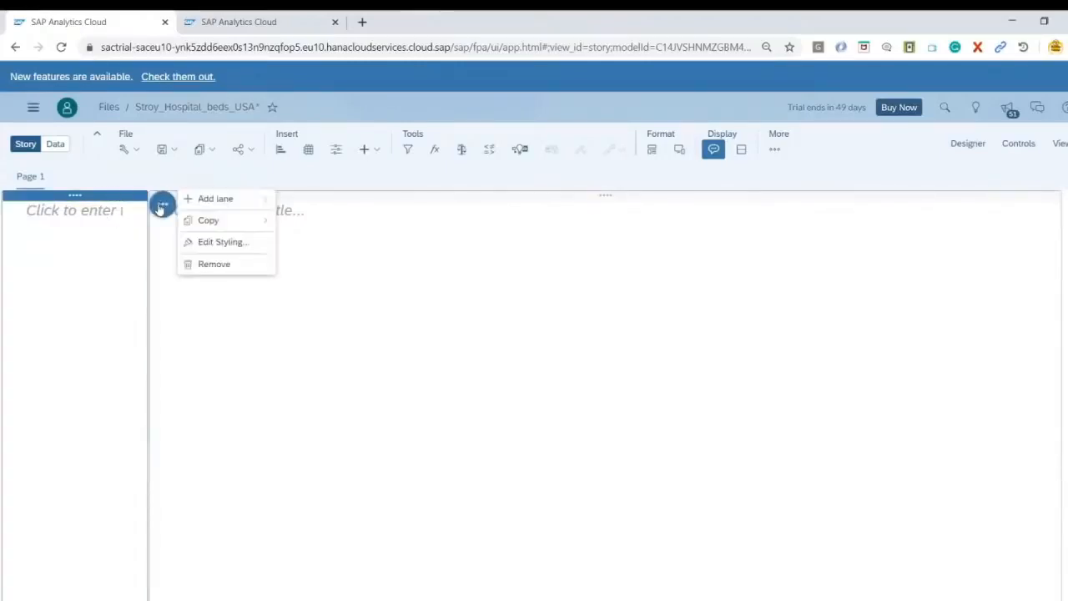
click(213, 263)
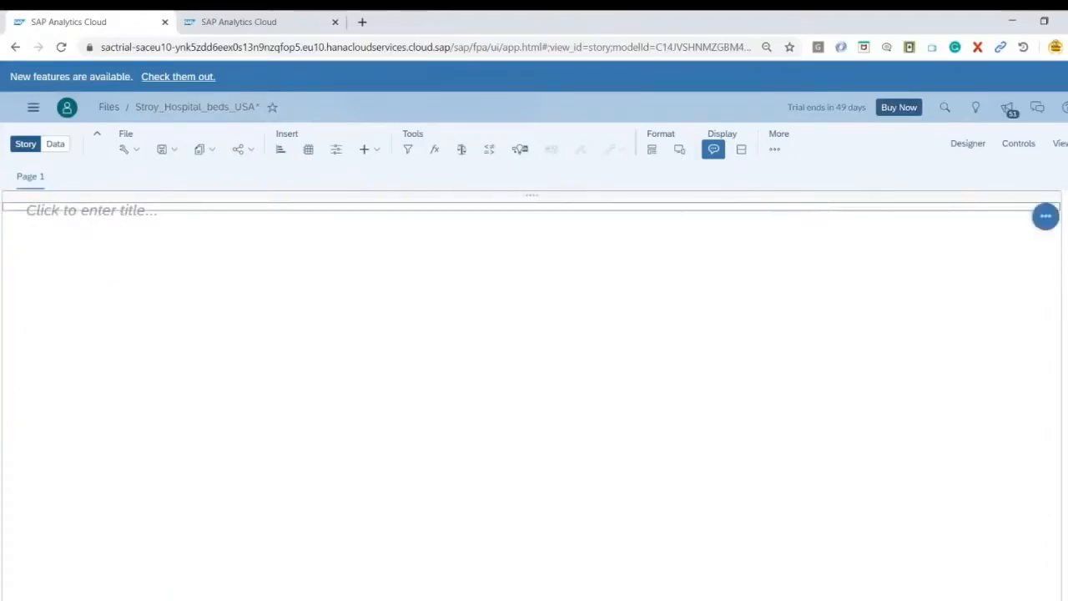
click(1045, 216)
click(966, 317)
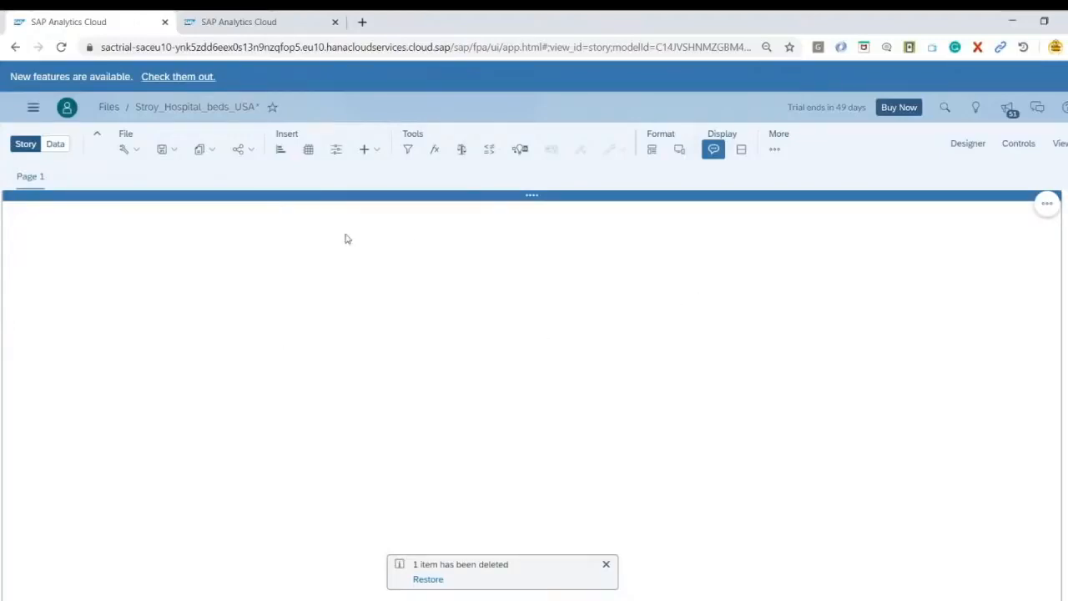
Insert a geo map on Page 1 and enlarge it to just under half the lane's width
click(374, 151)
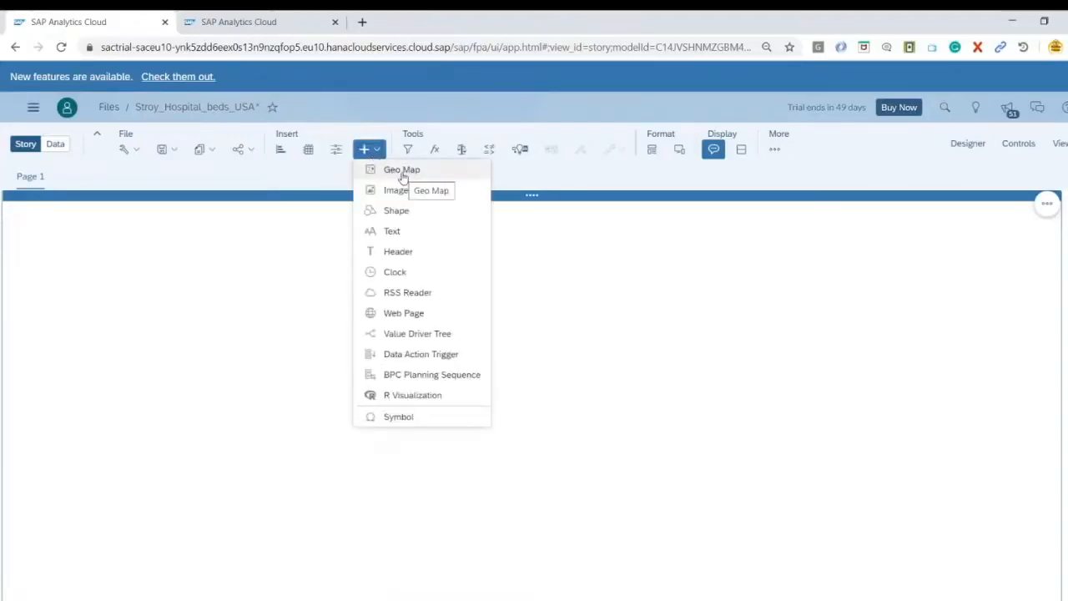
click(403, 172)
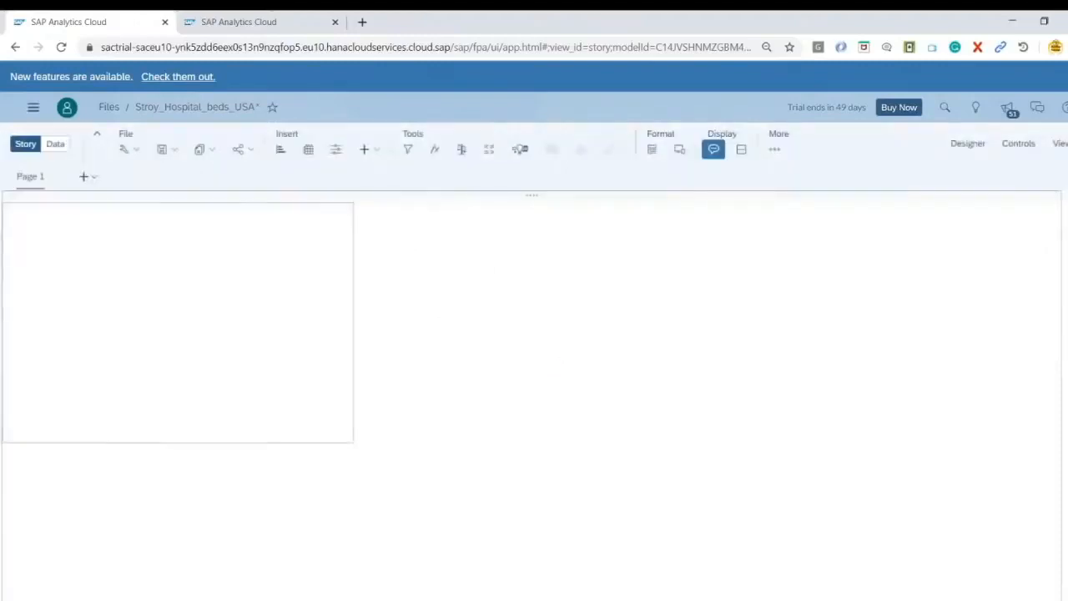
drag(354, 443, 501, 516)
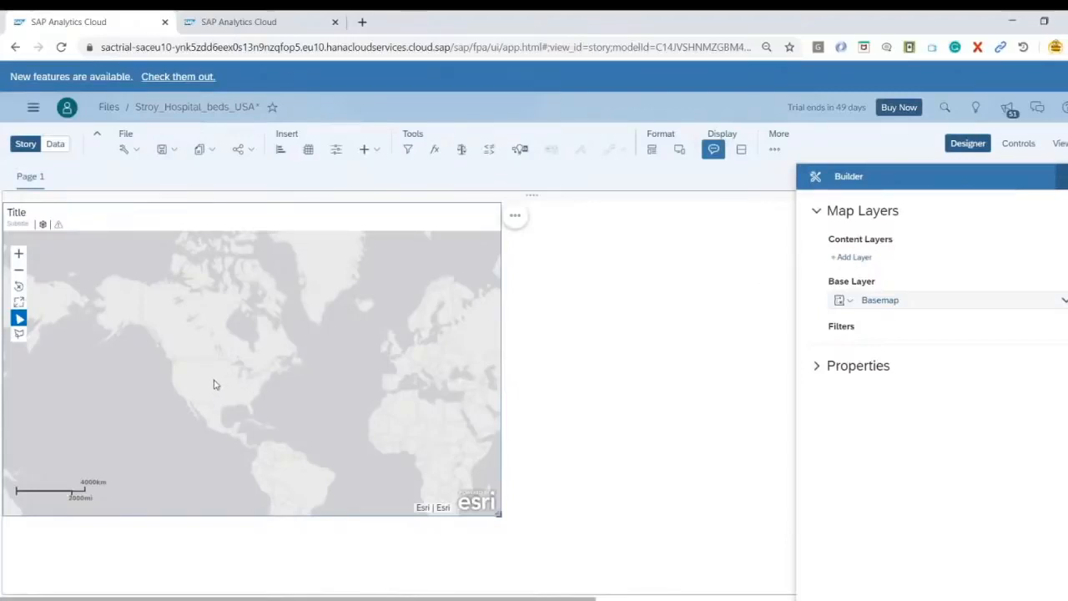
Add a bubble layer based on dataset_hospitals to the geo map, using Location as its location dimension
click(853, 258)
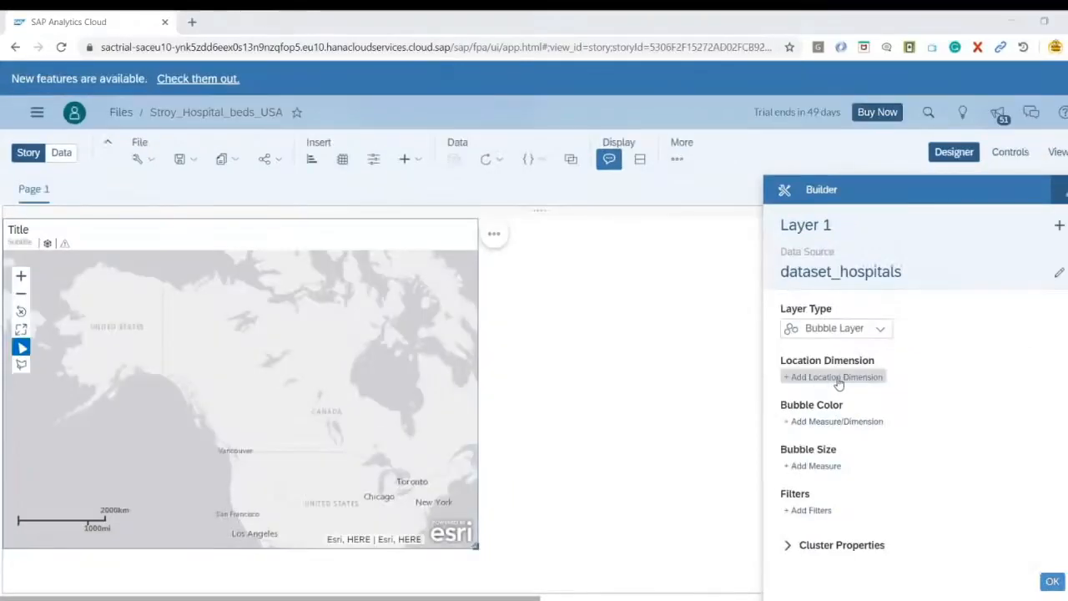
click(837, 379)
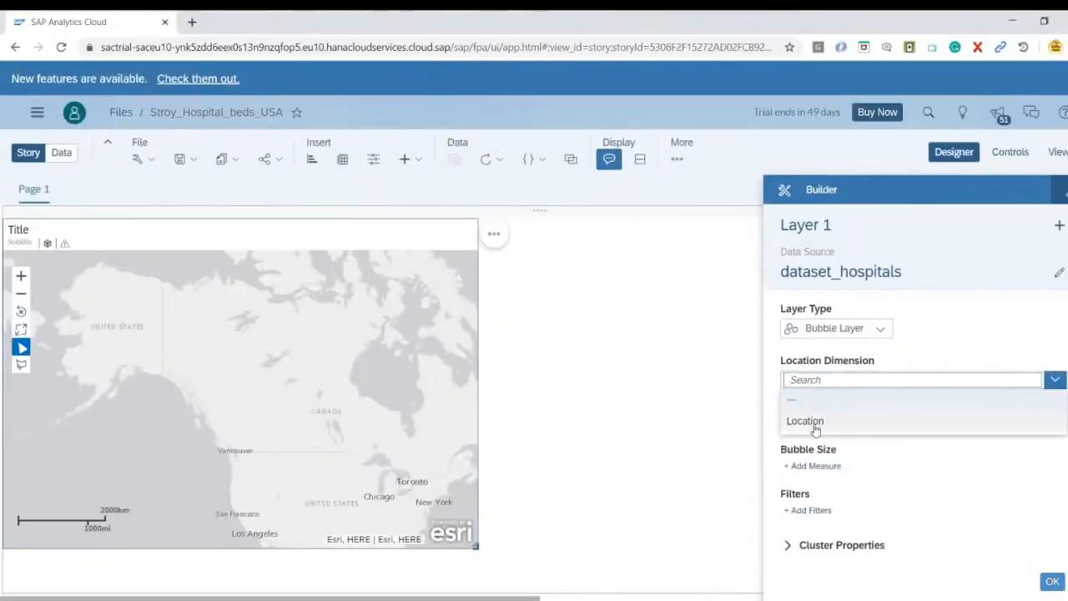
click(815, 425)
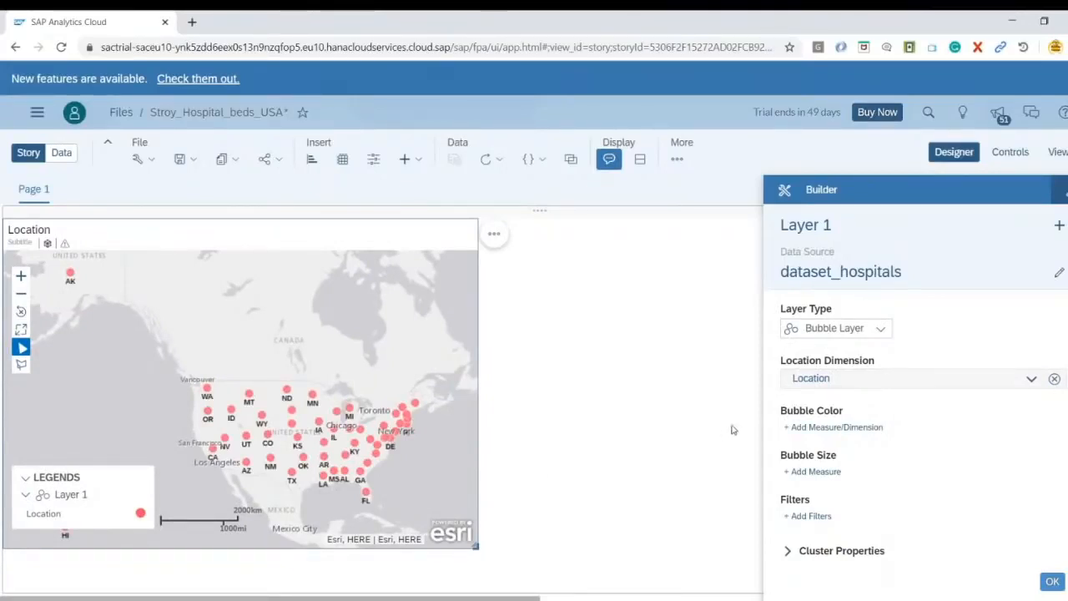
Assign population to both the bubble size and the bubble color of Layer 1, and expand the map legend
click(815, 473)
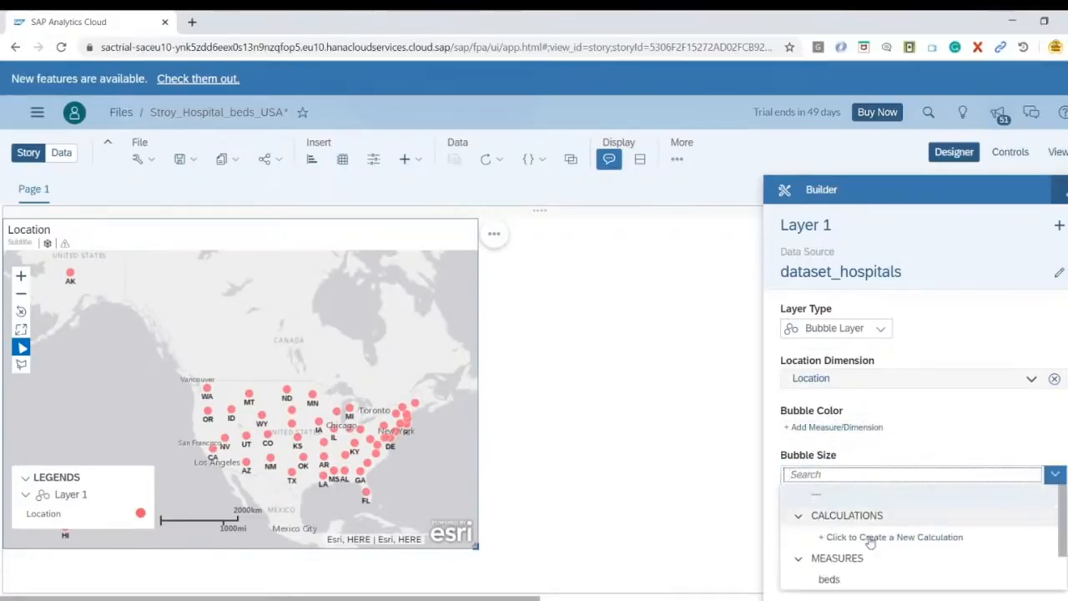
scroll(937, 532, down, 1)
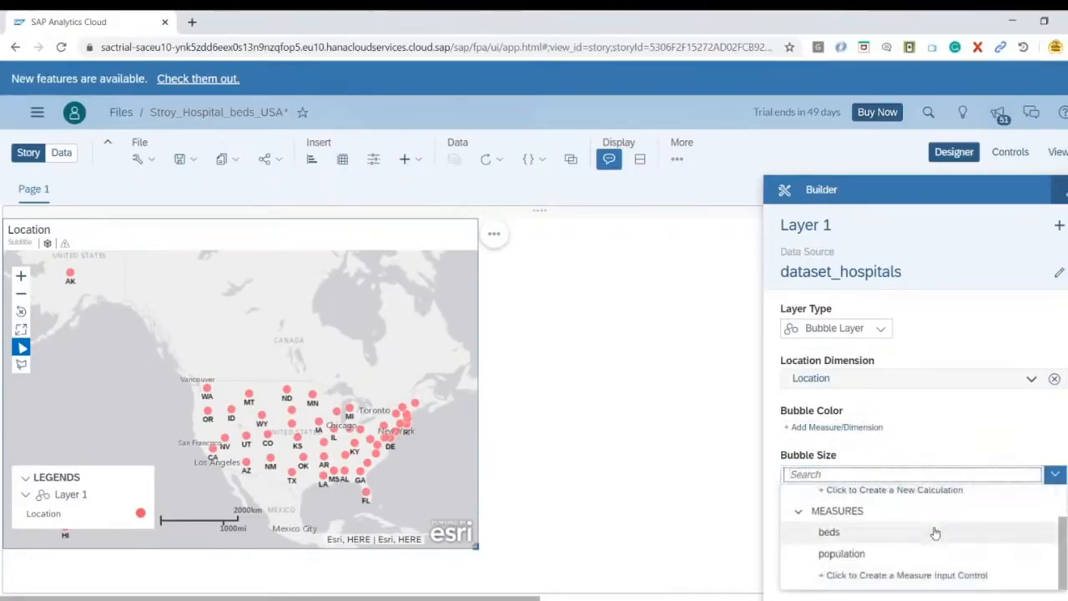
click(845, 556)
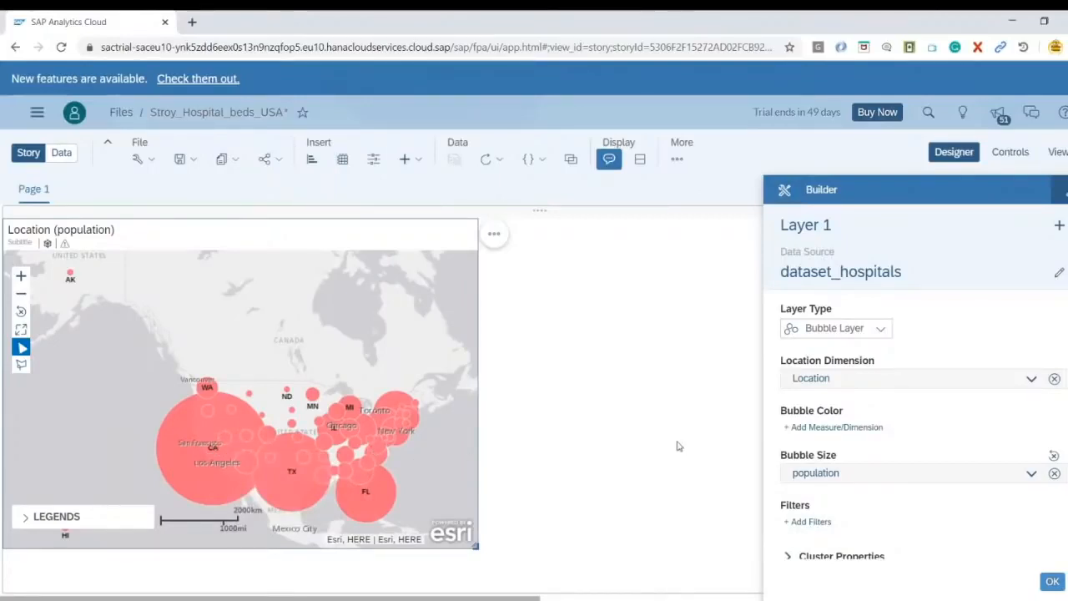
click(854, 429)
click(842, 557)
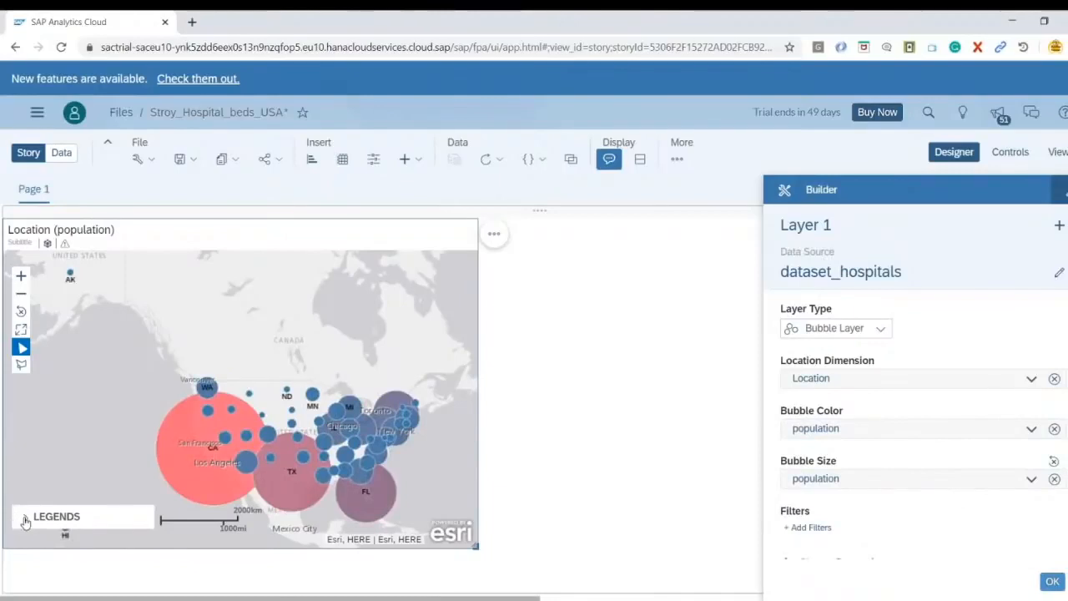
click(25, 519)
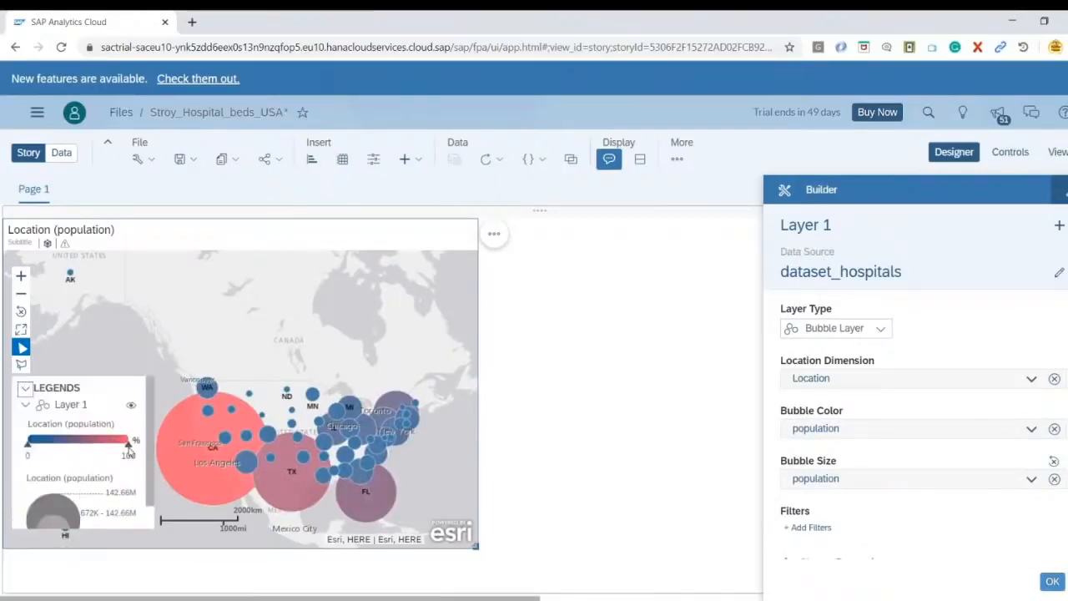
Collapse the map legend and set the opacity of the population bubble color to 65%
click(26, 389)
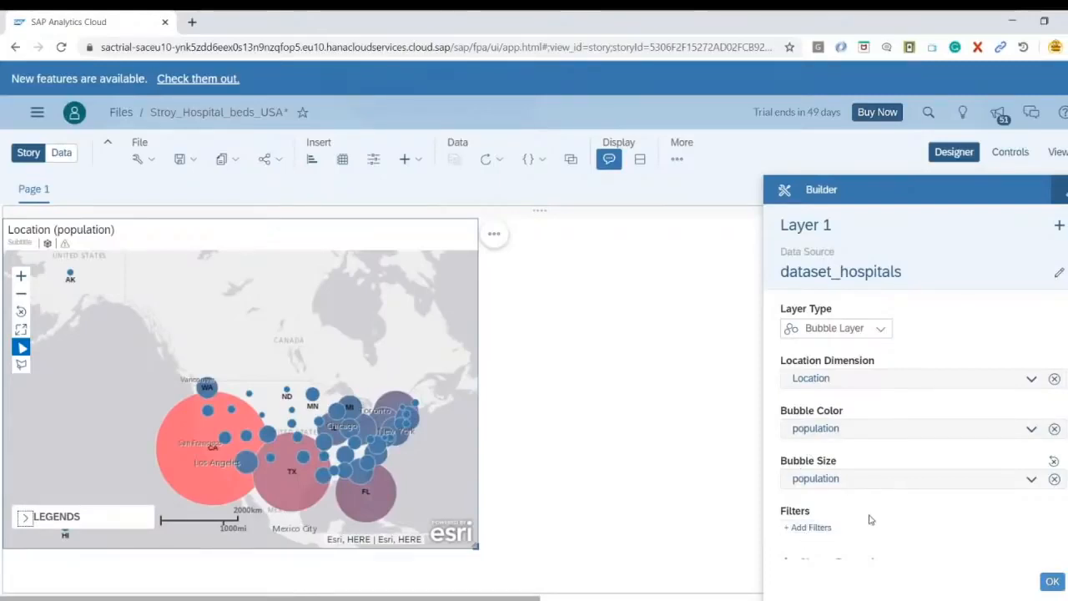
scroll(871, 515, down, 1)
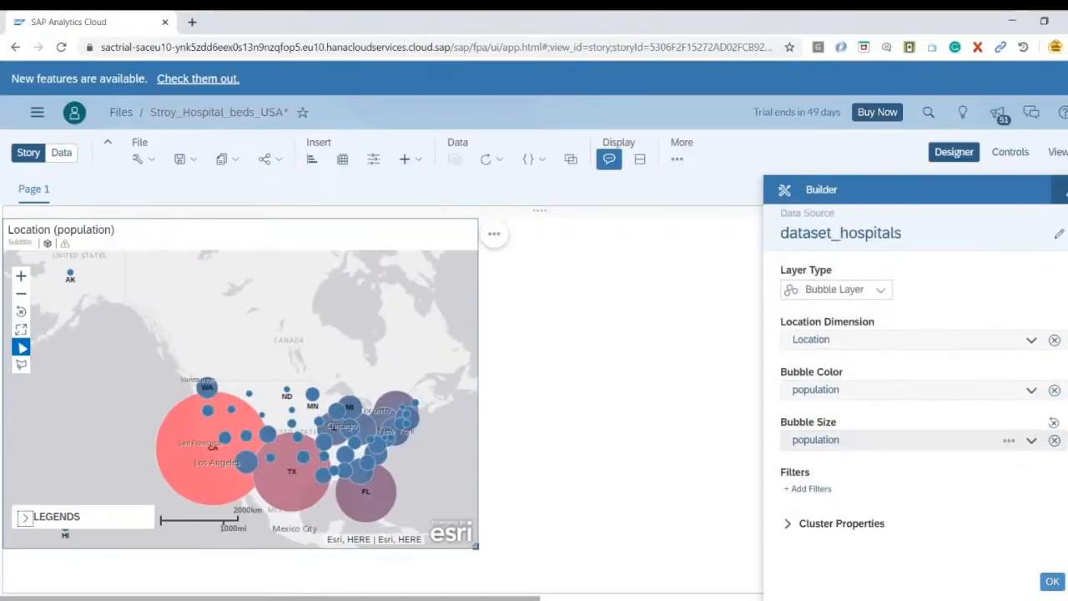
click(1032, 389)
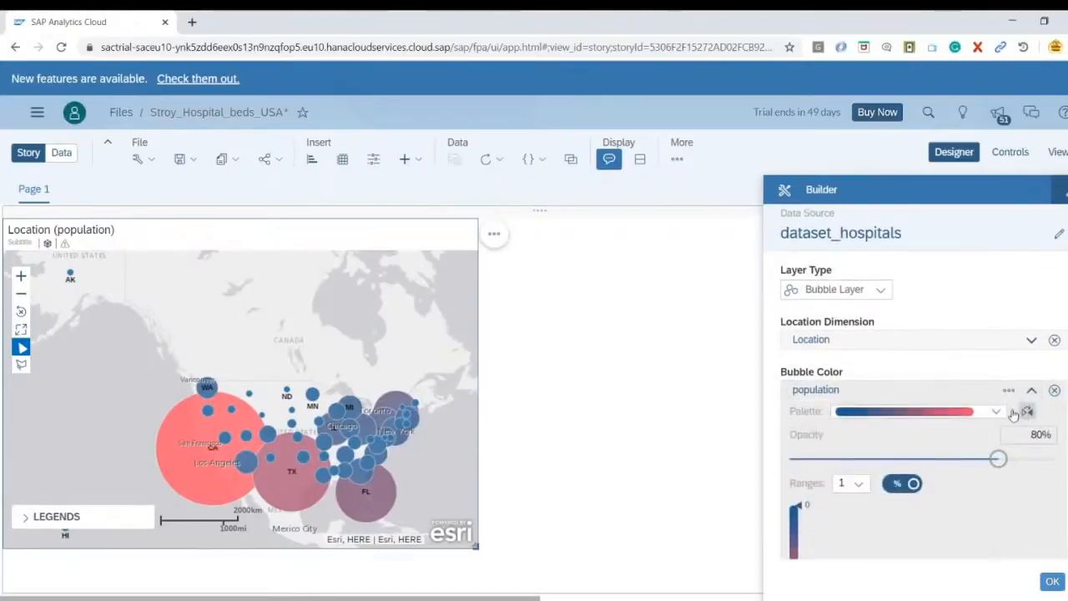
click(996, 410)
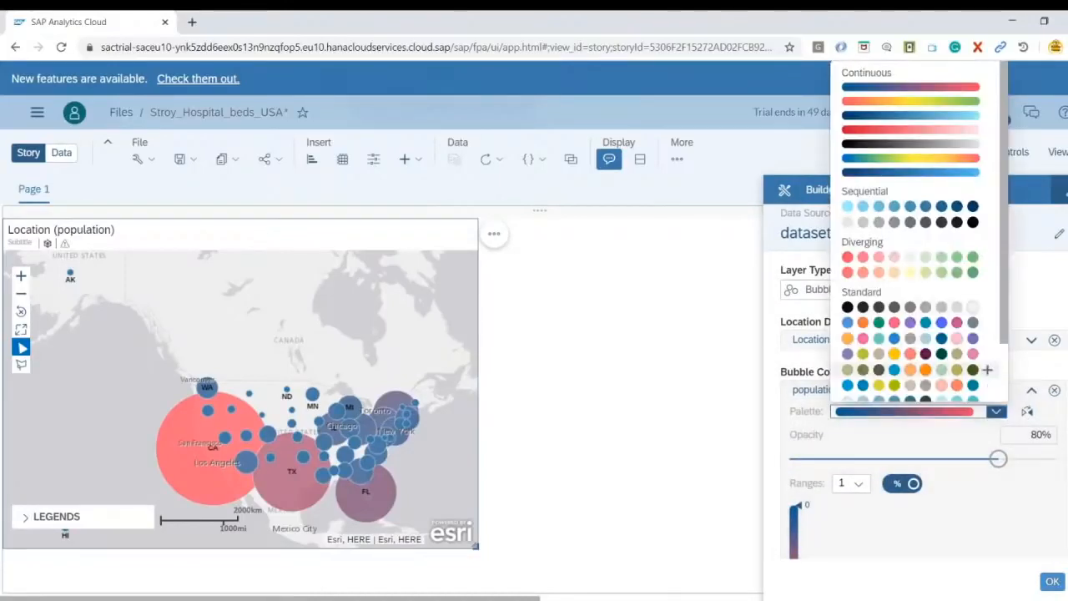
click(1006, 499)
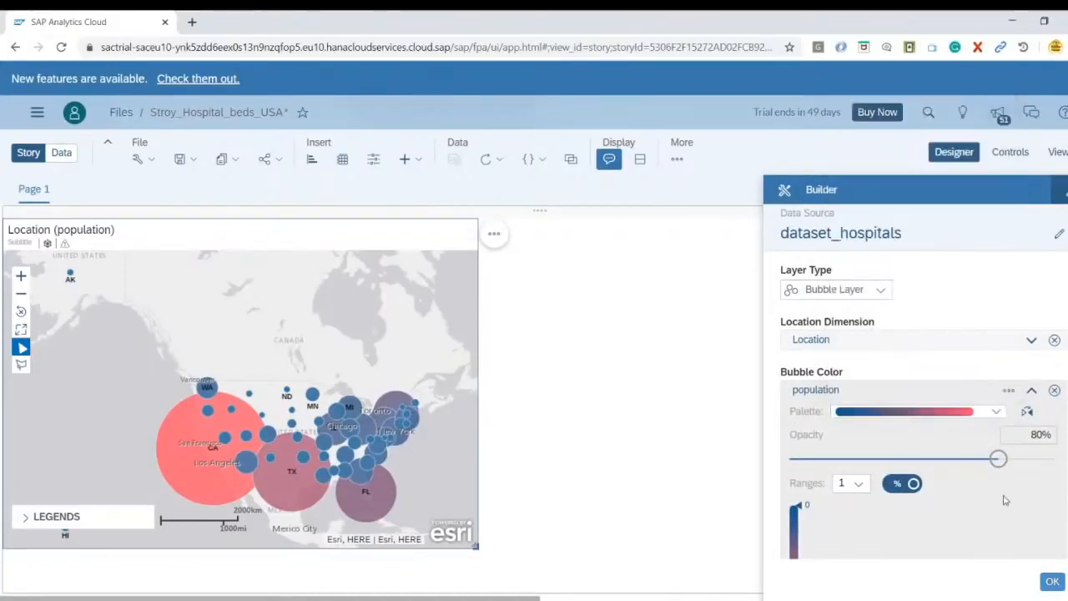
drag(999, 459, 952, 459)
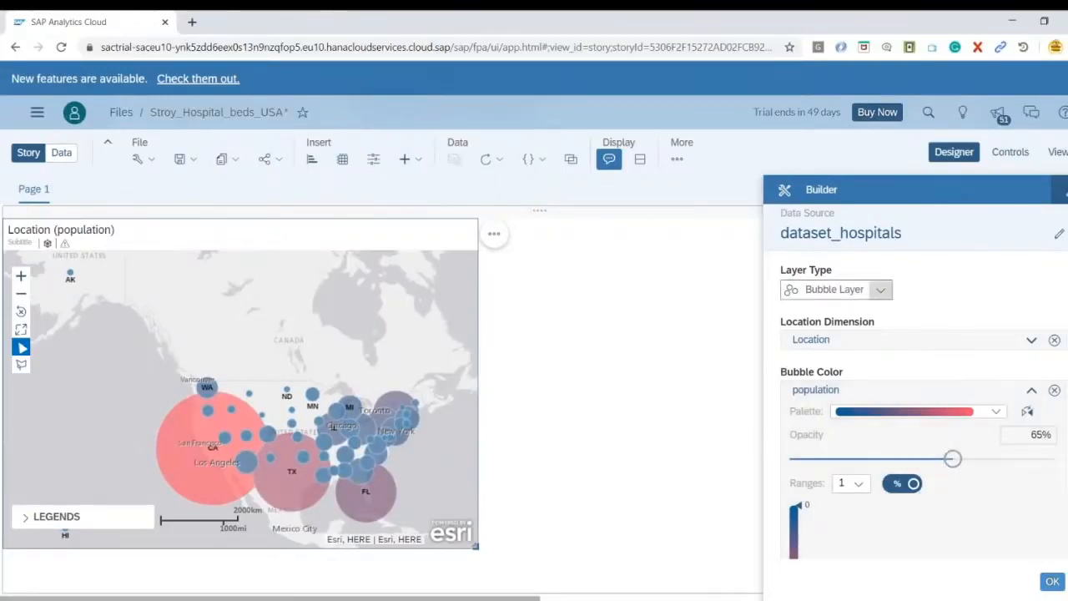
click(1033, 387)
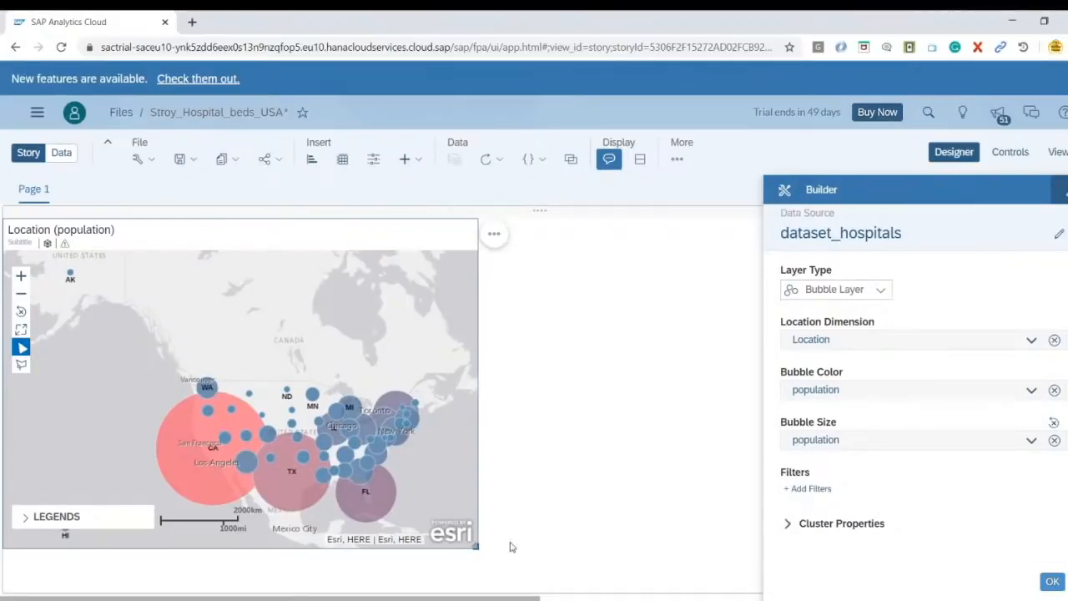
Enlarge the geo map slightly, confirm Layer 1, and set the base layer to Transparent Dark Gray
drag(478, 547, 508, 575)
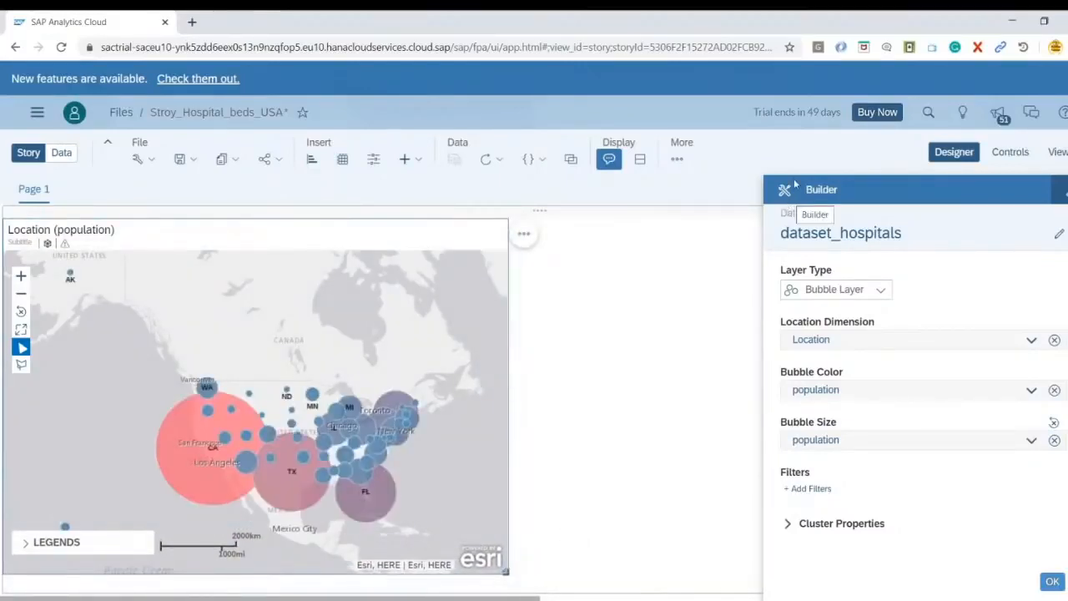
click(1054, 583)
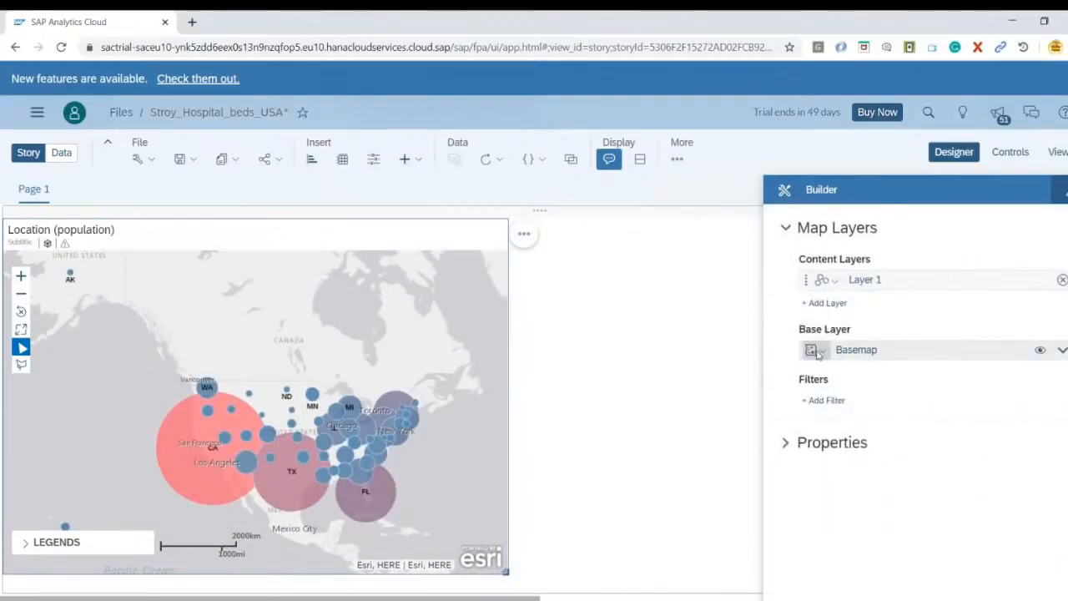
click(815, 351)
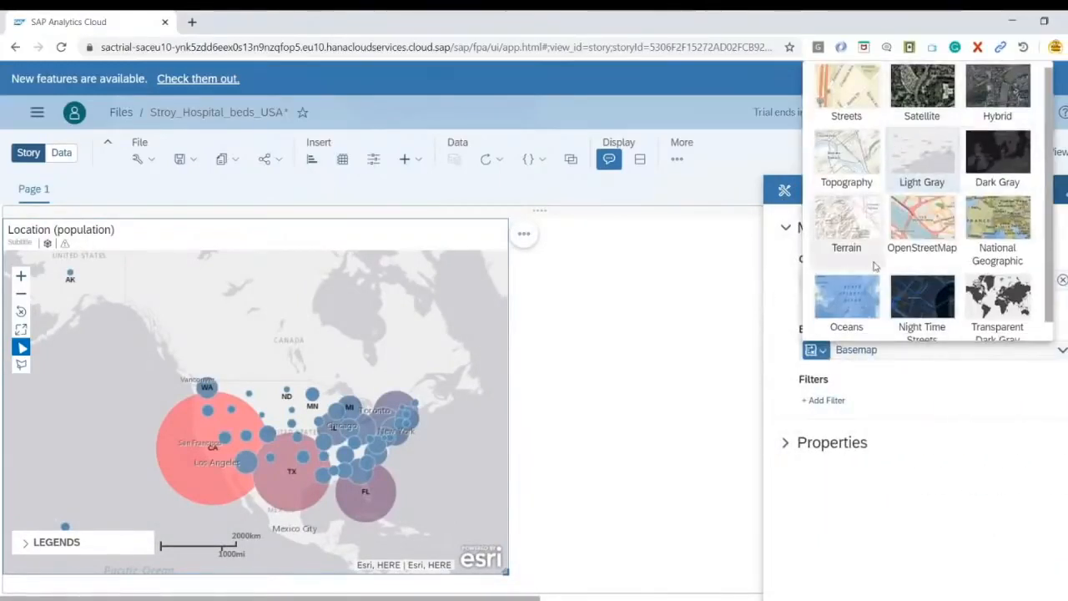
scroll(911, 309, down, 1)
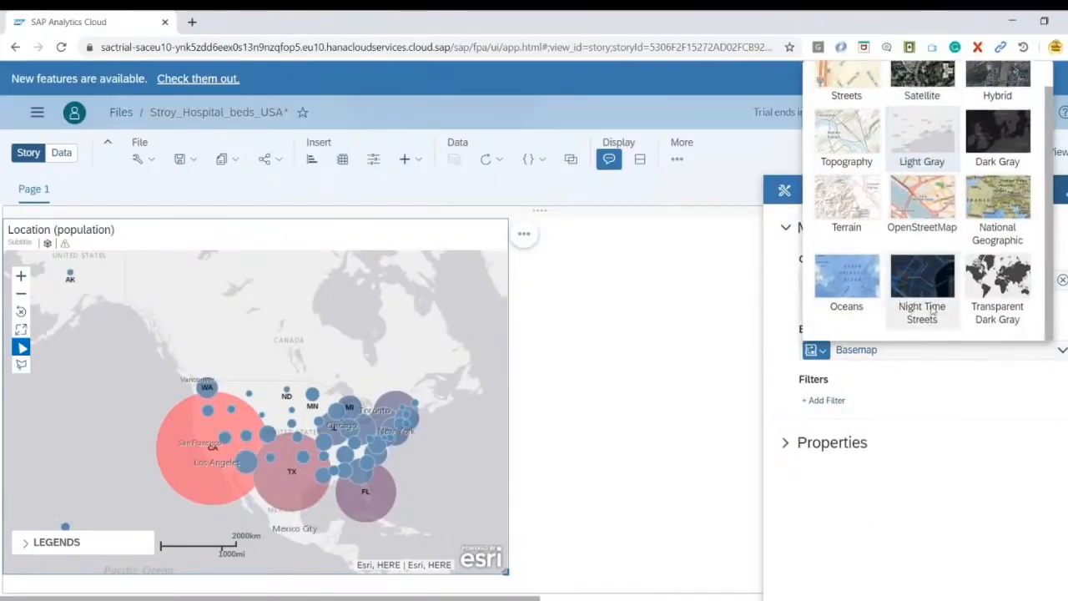
click(1004, 298)
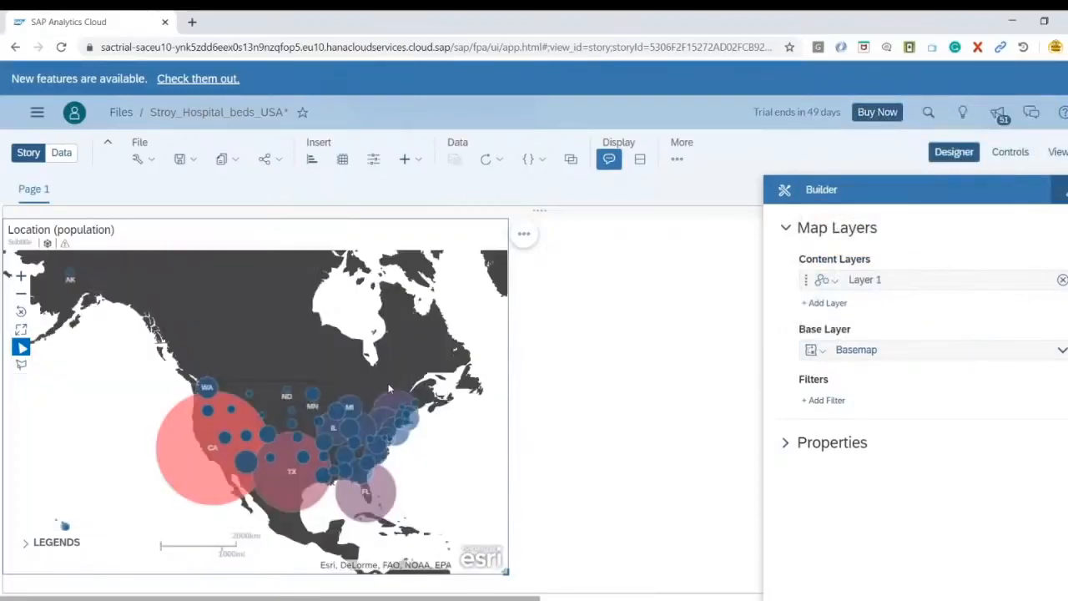
Focus the geo map on the US states, enlarge its frame to fit the East Coast, and save the story
scroll(288, 426, up, 2)
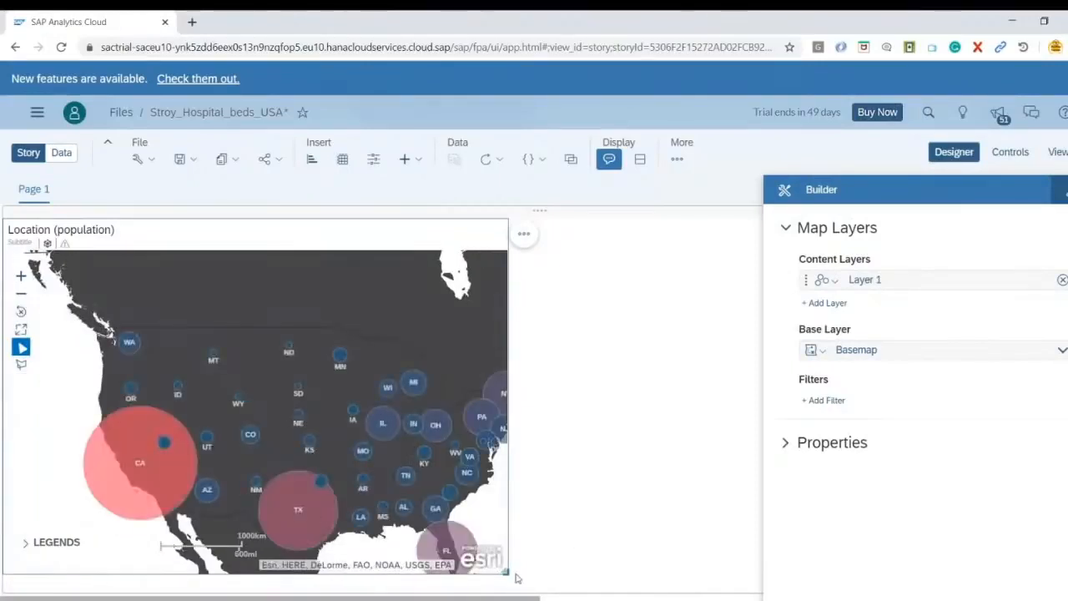
drag(505, 572, 539, 589)
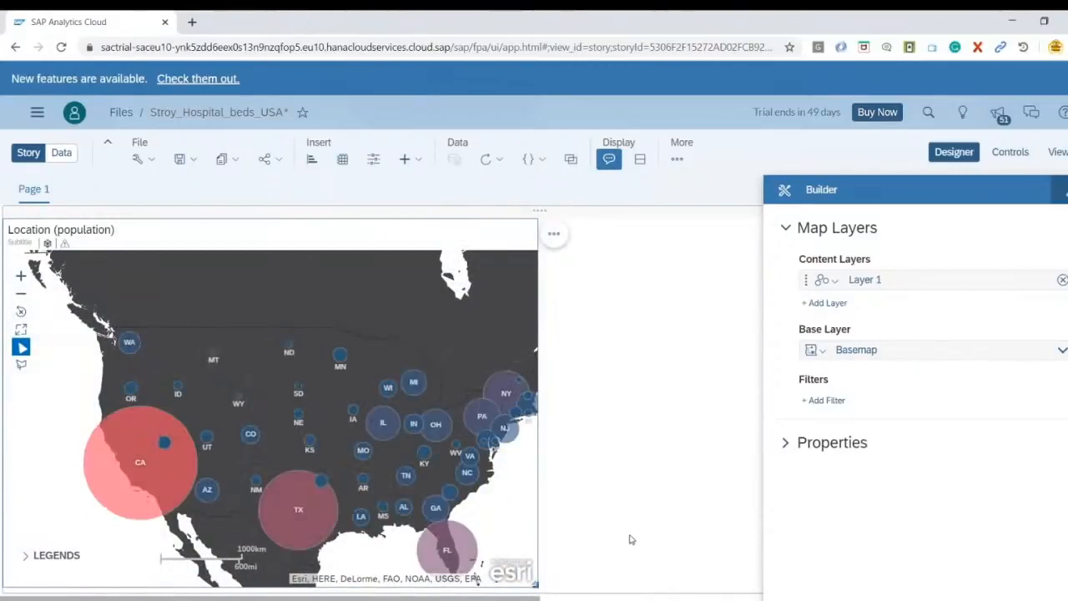
click(186, 158)
click(190, 182)
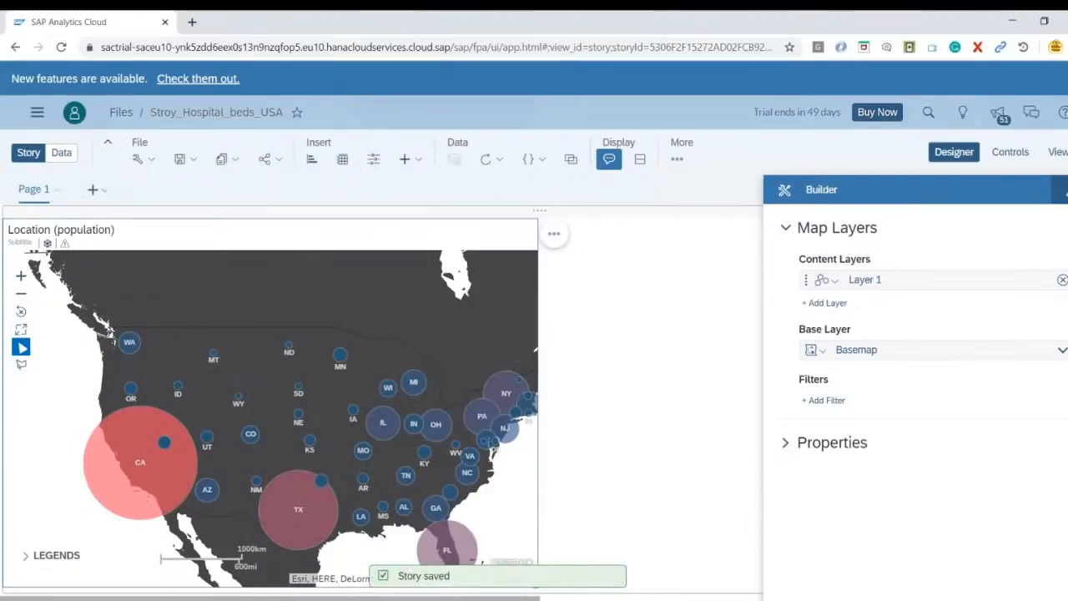
Rename Page 1 as Beds Analysis
click(47, 189)
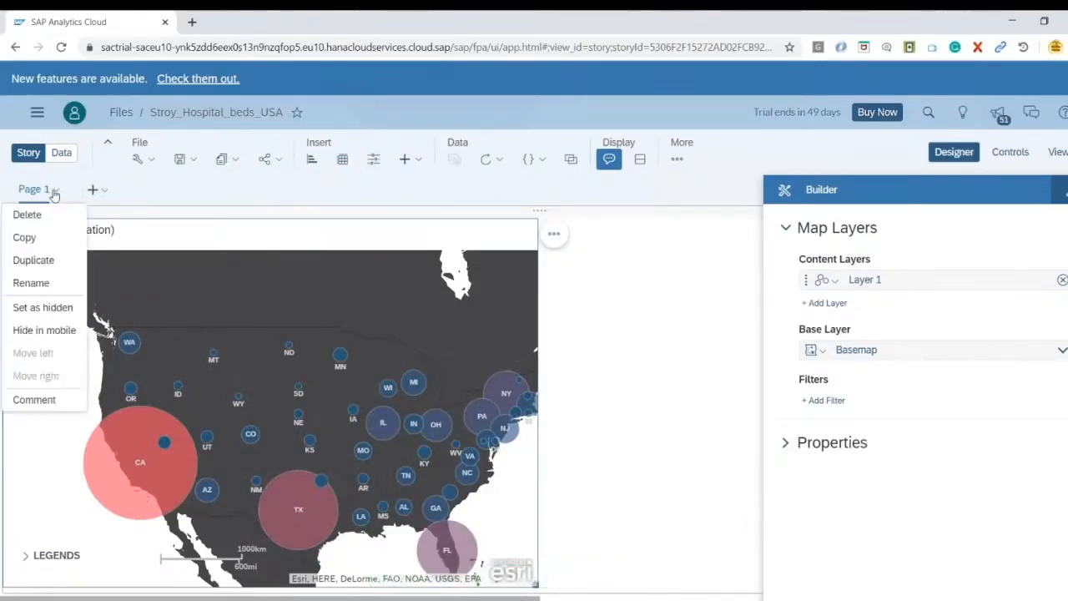
click(47, 284)
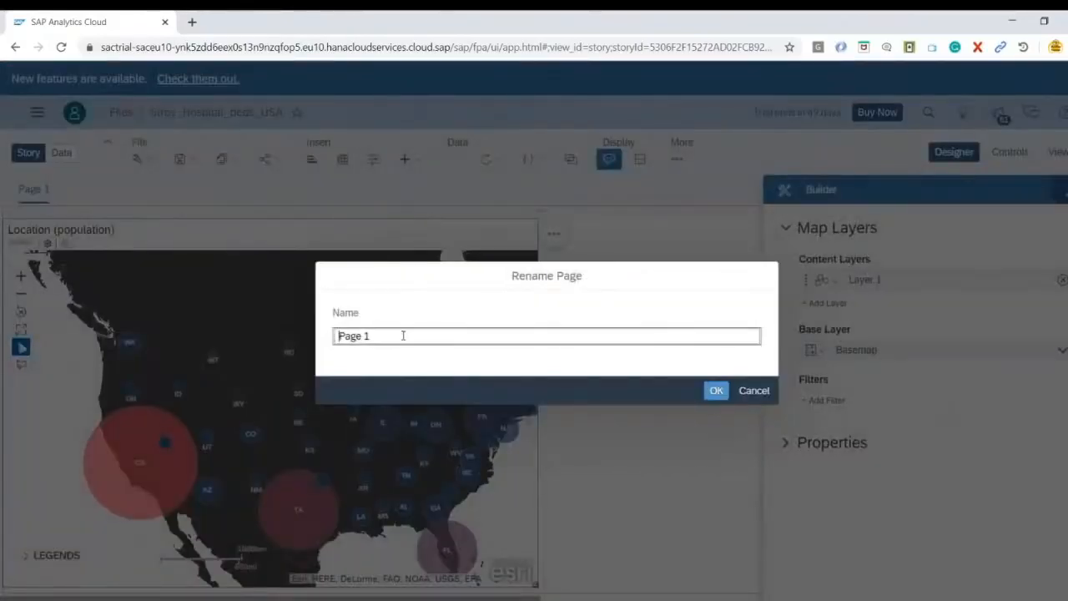
text(B)
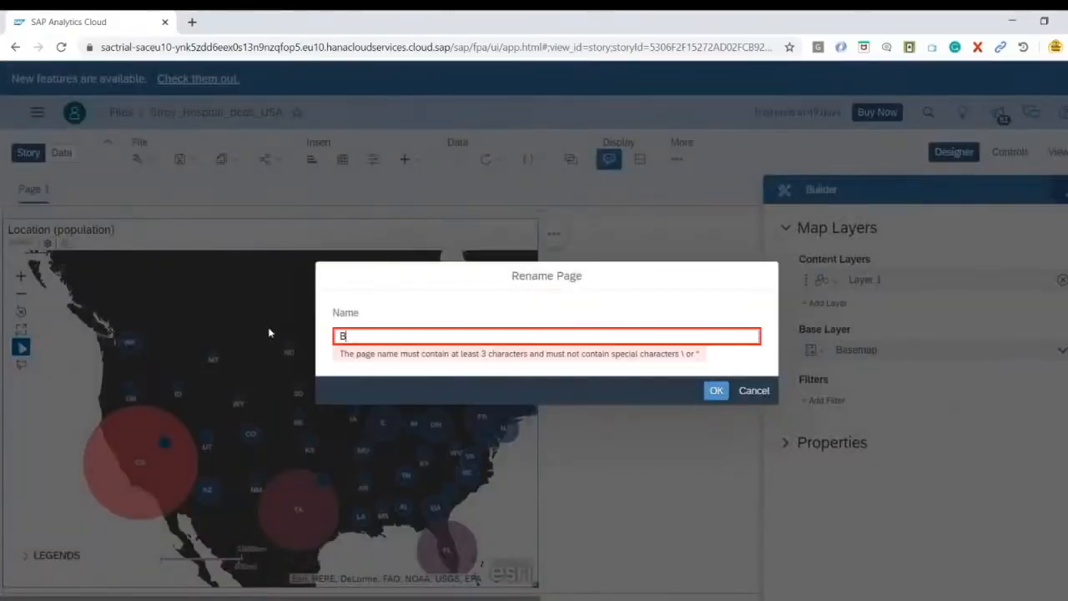
text(eds Analysis)
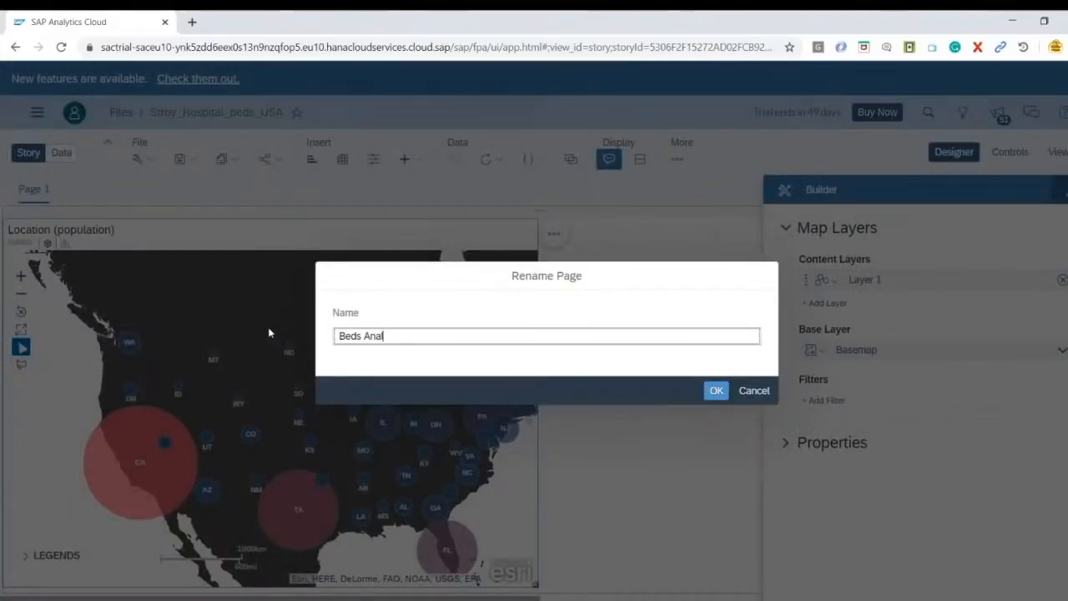
click(714, 391)
Insert a Bar/Column comparison chart beside the geo map and enlarge it
click(618, 392)
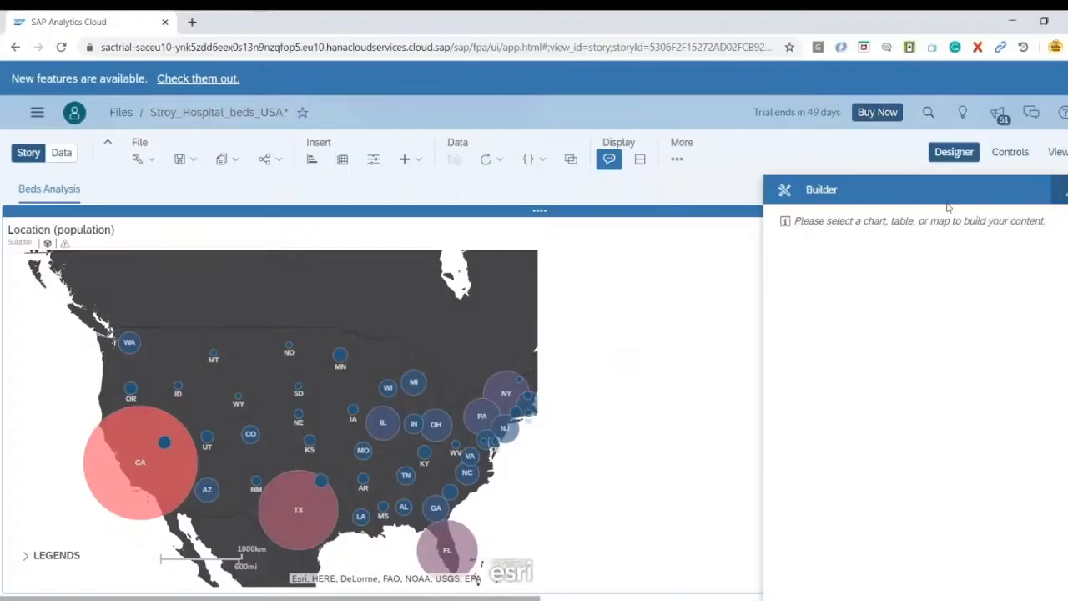
click(314, 161)
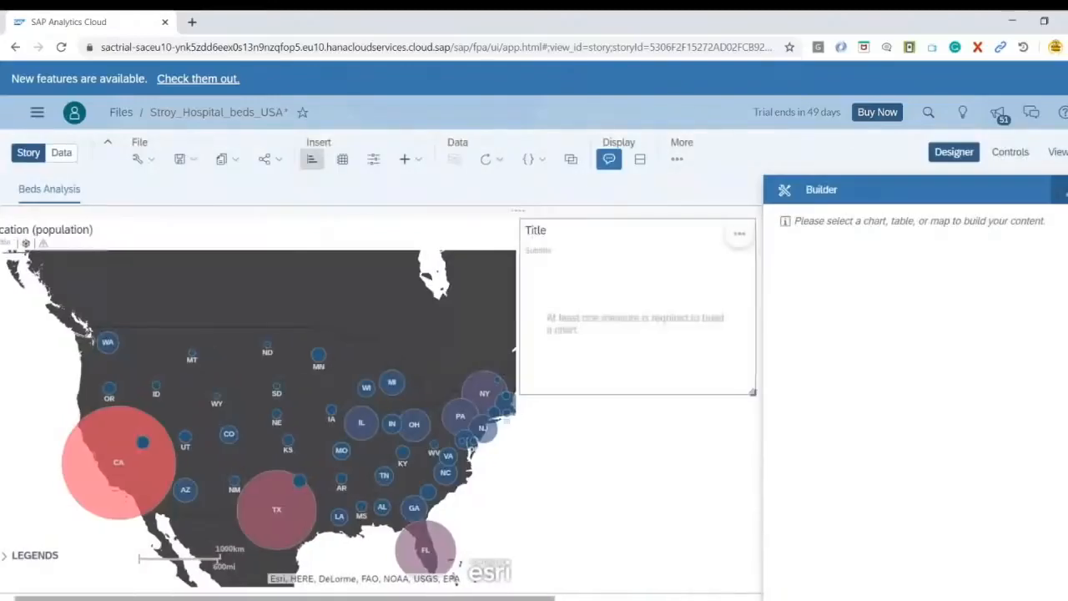
drag(752, 393, 820, 445)
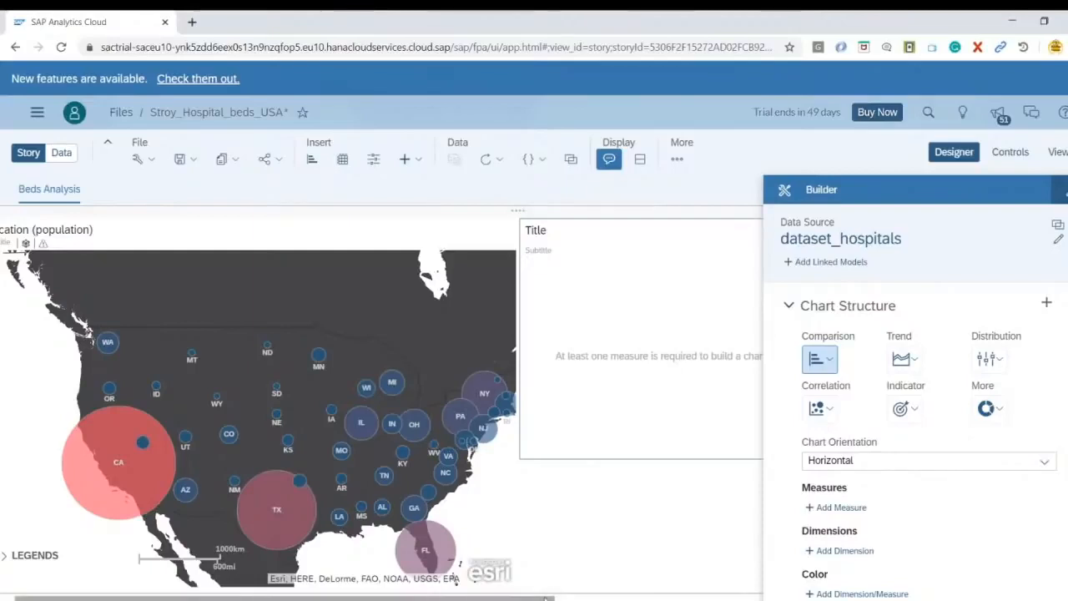
drag(549, 598, 702, 597)
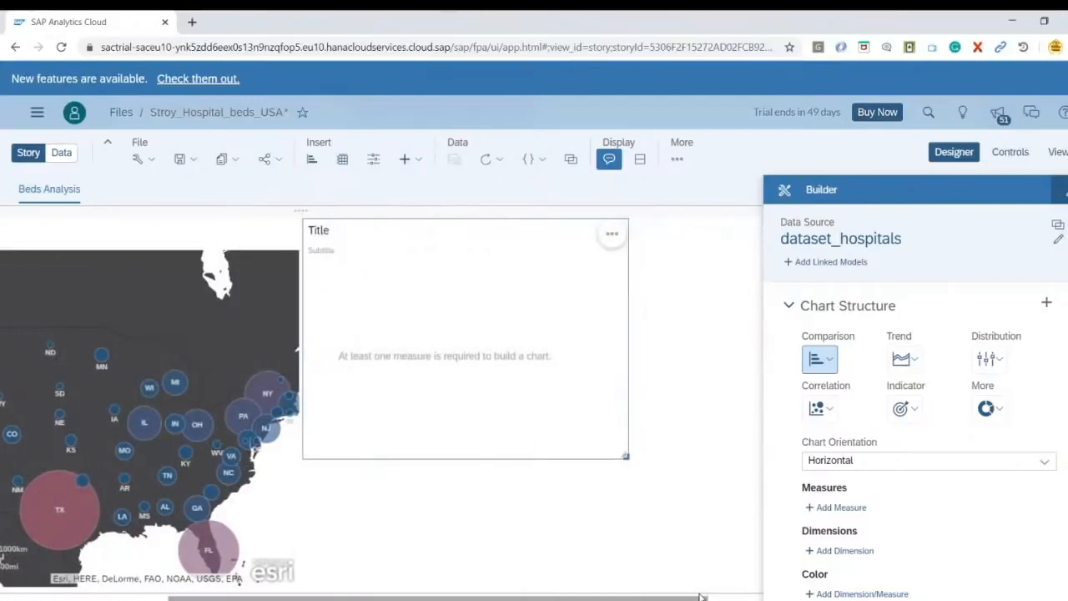
drag(630, 456, 705, 459)
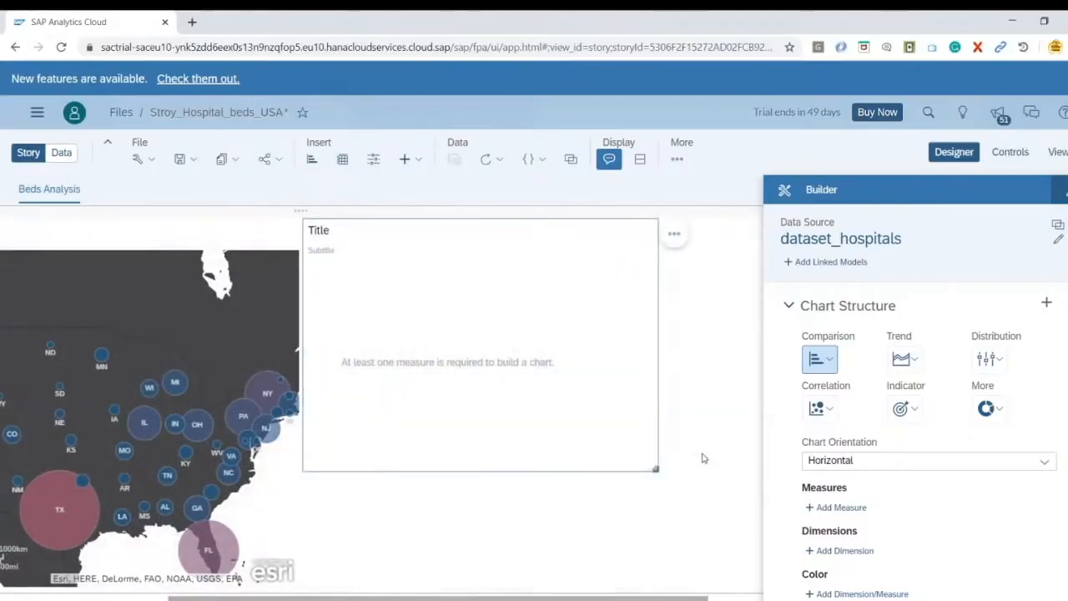
click(842, 364)
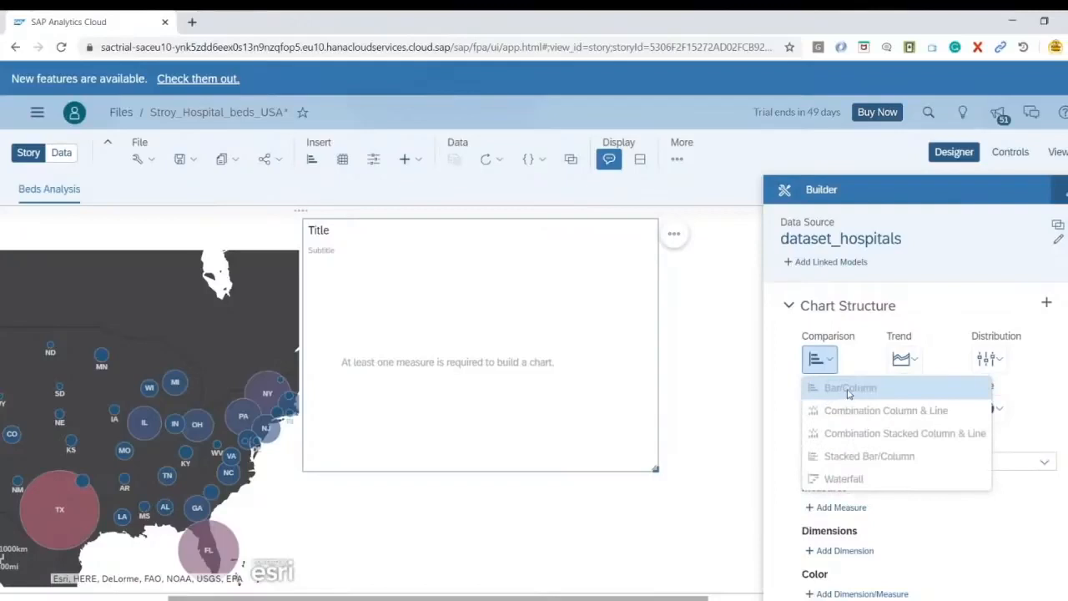
click(850, 389)
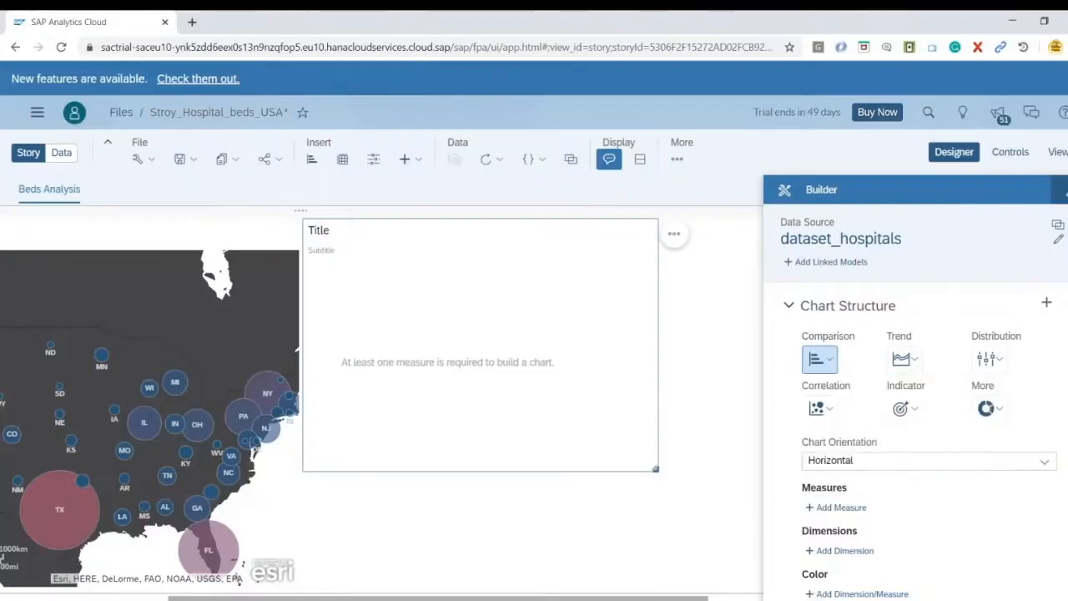
Create a new calculation for the chart's measures as a Calculated Measure named NoOfBeds
scroll(884, 429, down, 3)
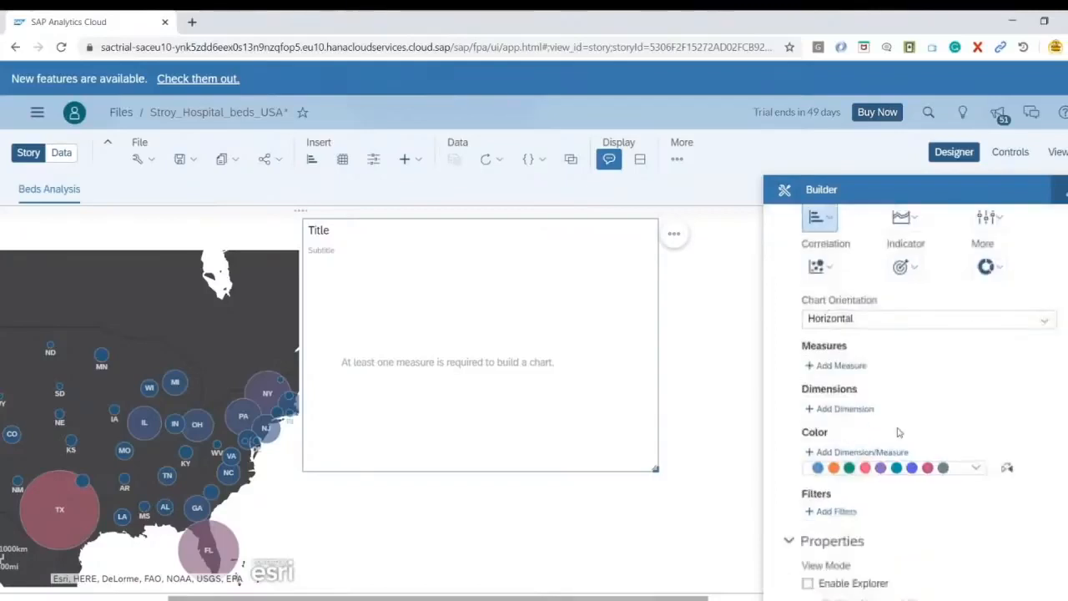
click(839, 365)
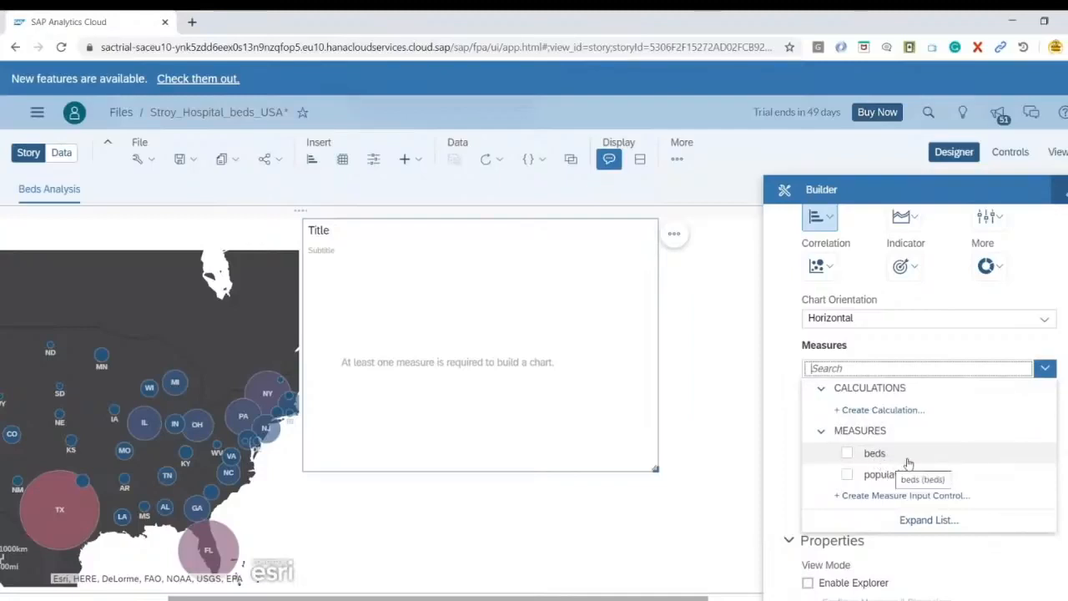
click(885, 415)
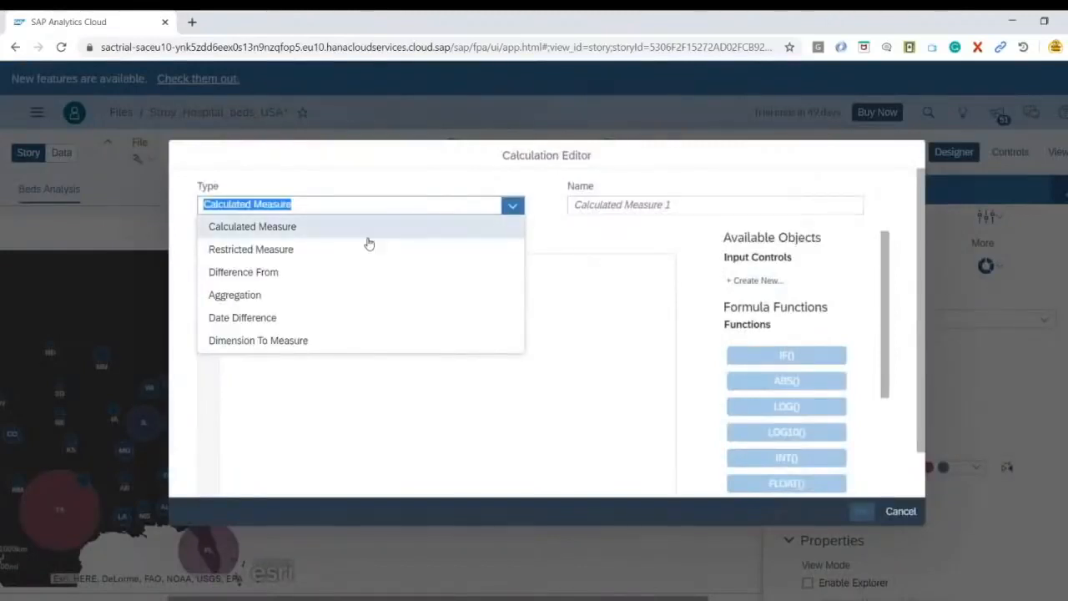
click(289, 229)
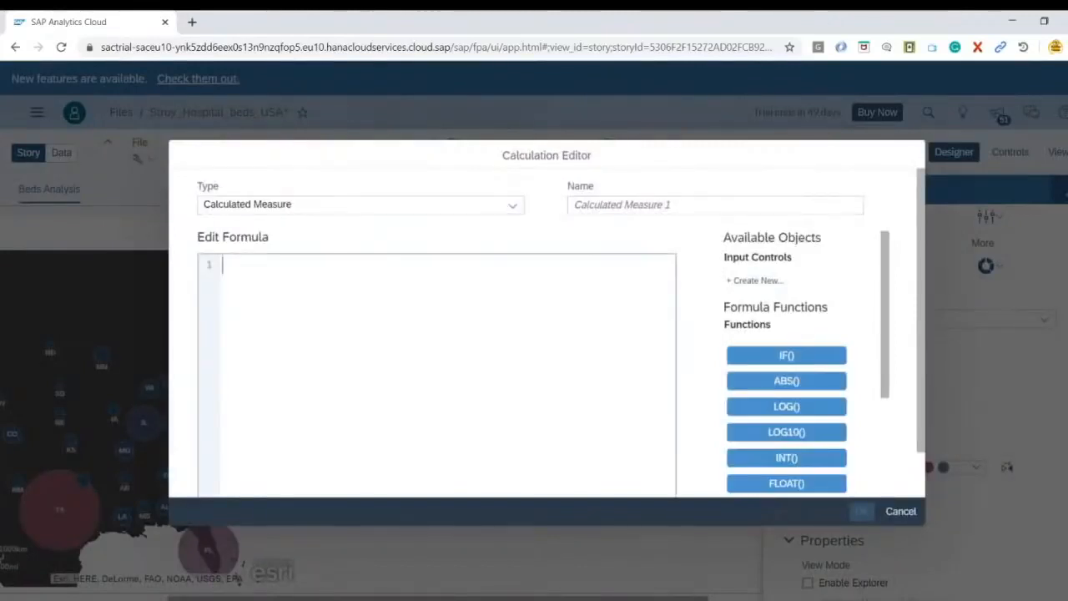
click(636, 203)
text(NoOfBeds)
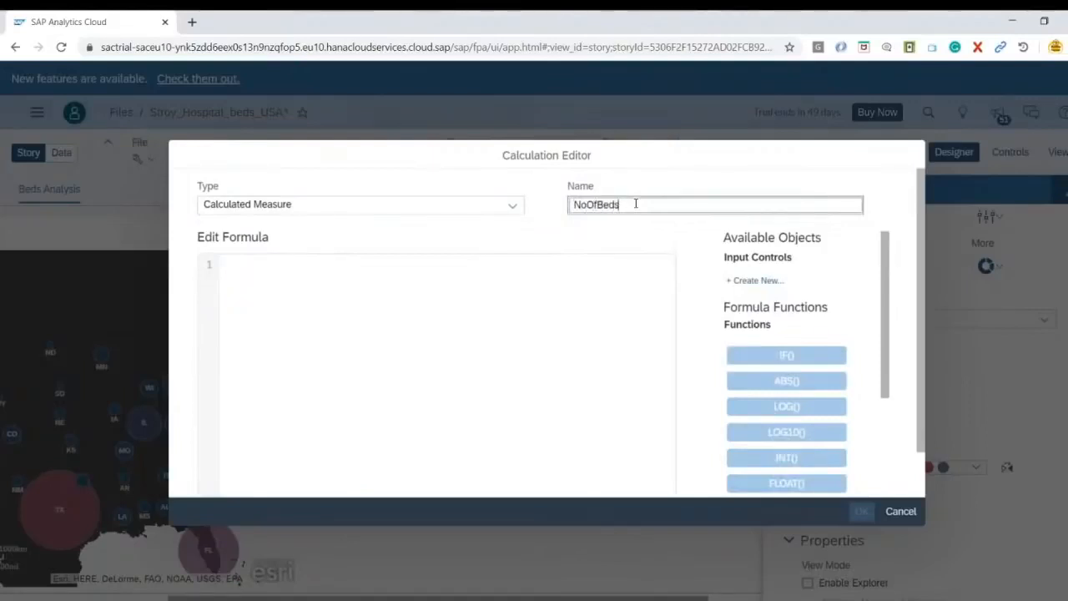
Define the NoOfBeds formula as dataset_hospitals population * beds / 1000 and save the calculated measure
click(603, 261)
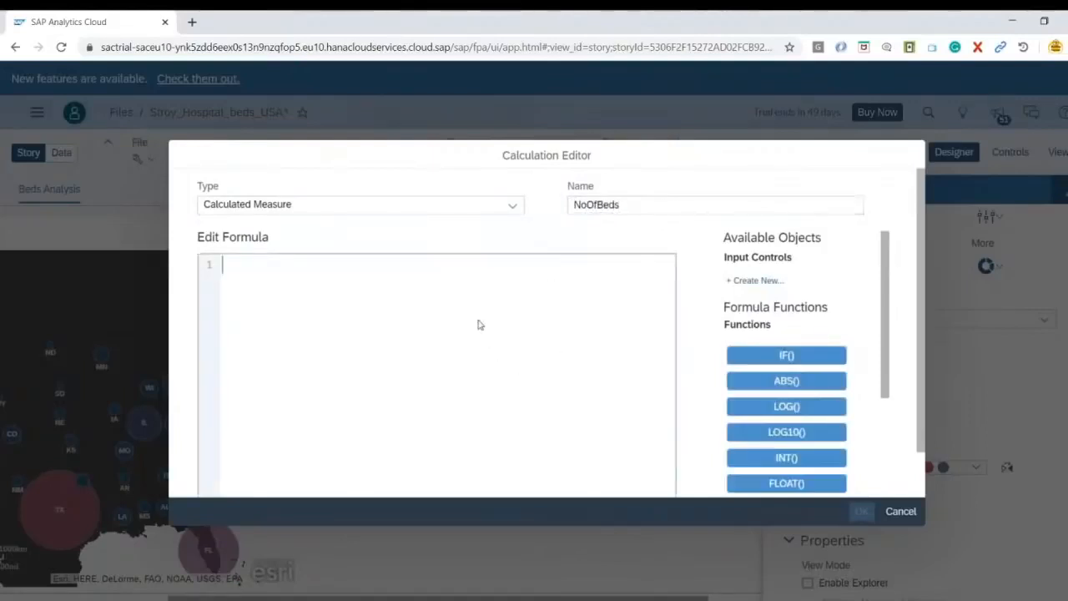
text([)
key(Escape)
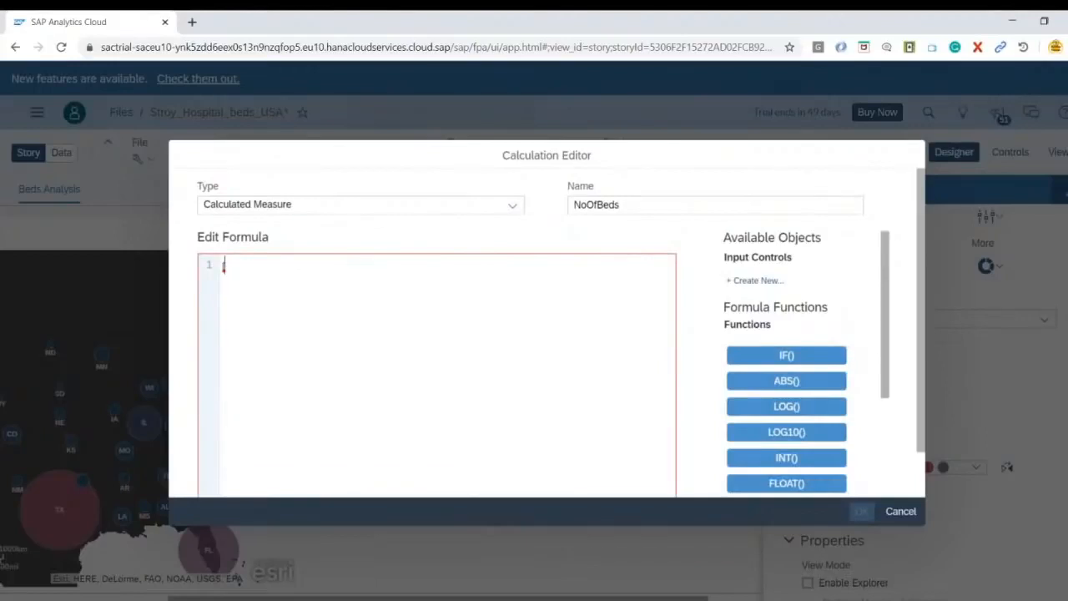
key(ctrl+space)
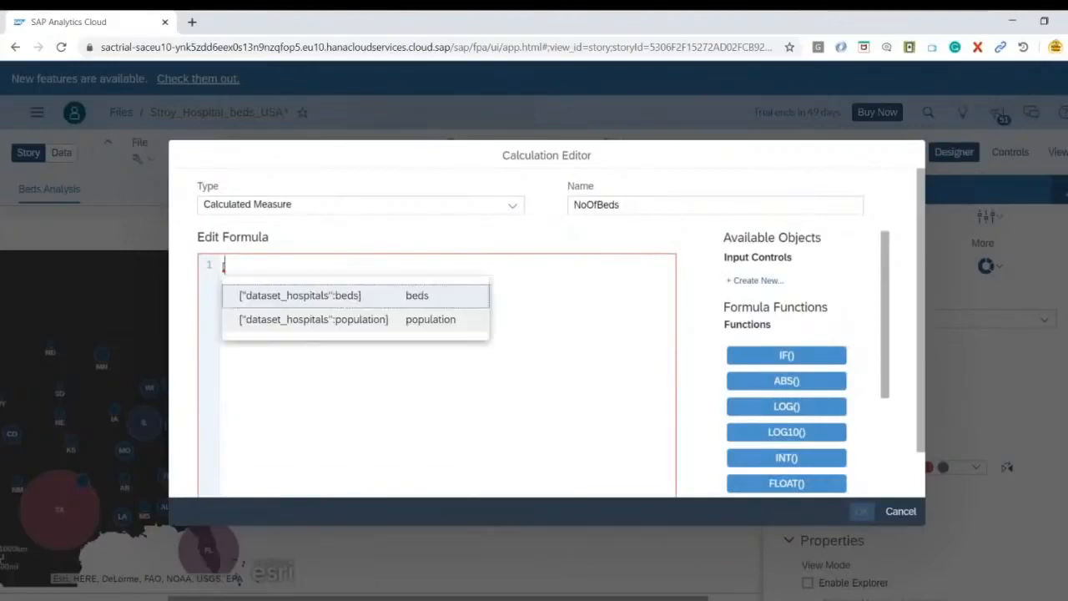
key(Down)
key(Return)
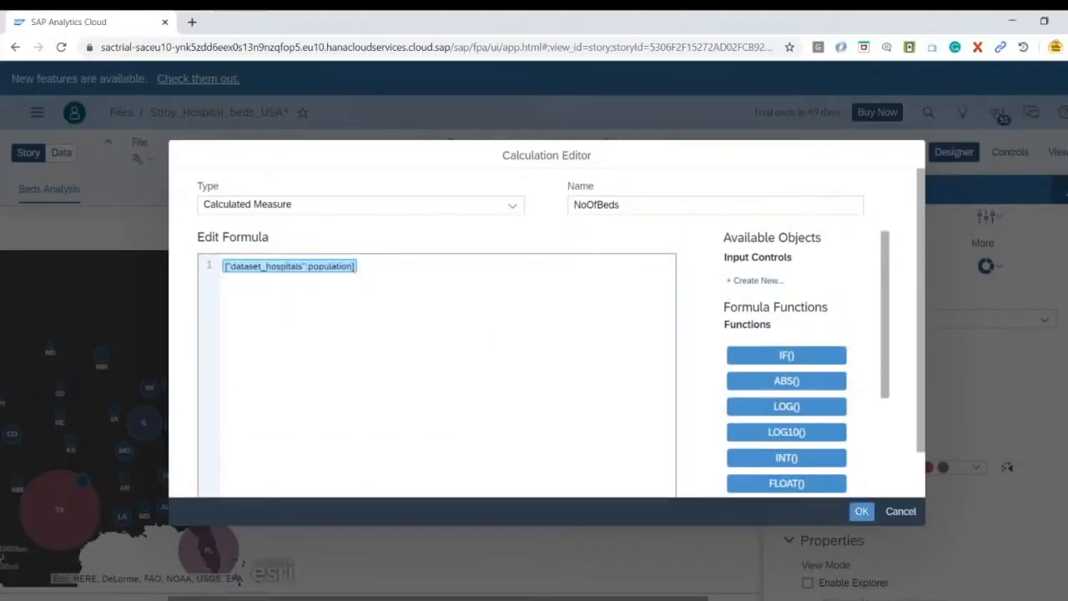
text(* [)
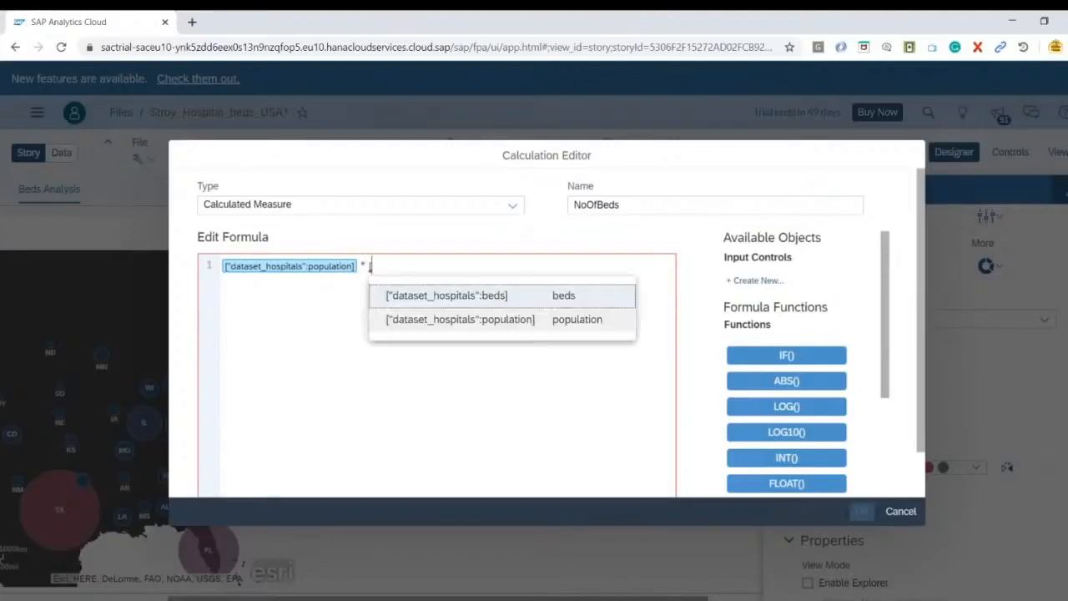
key(Return)
text(/ 1000)
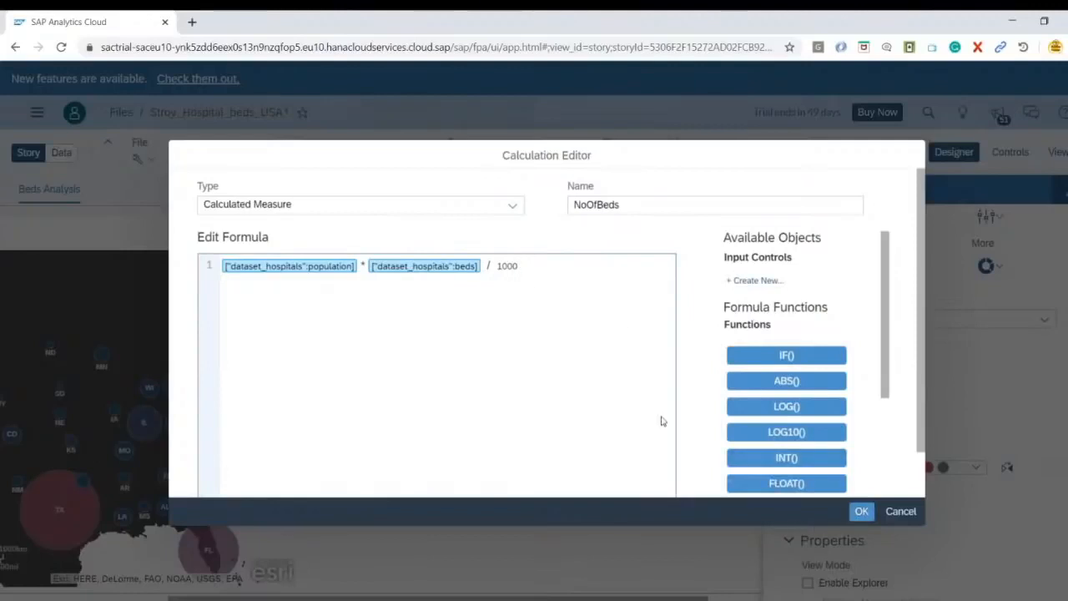
key(ctrl+minus)
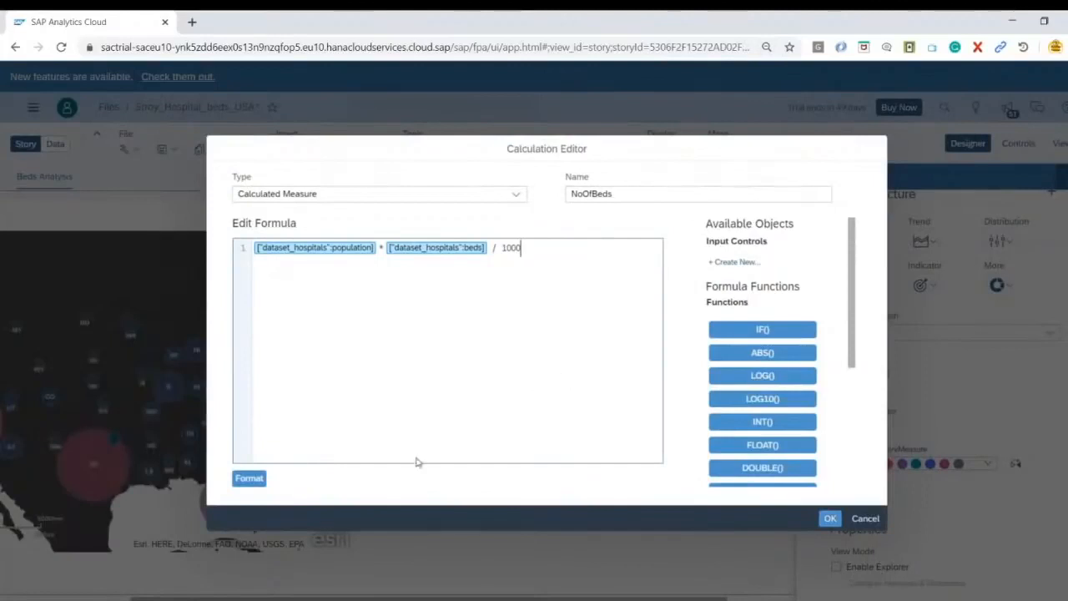
click(516, 195)
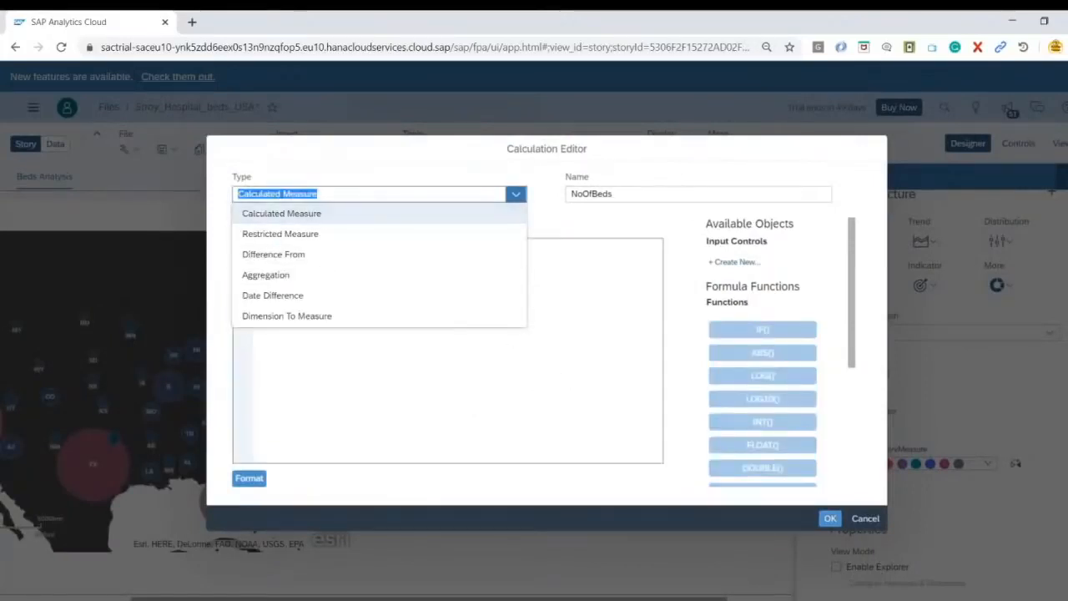
click(522, 412)
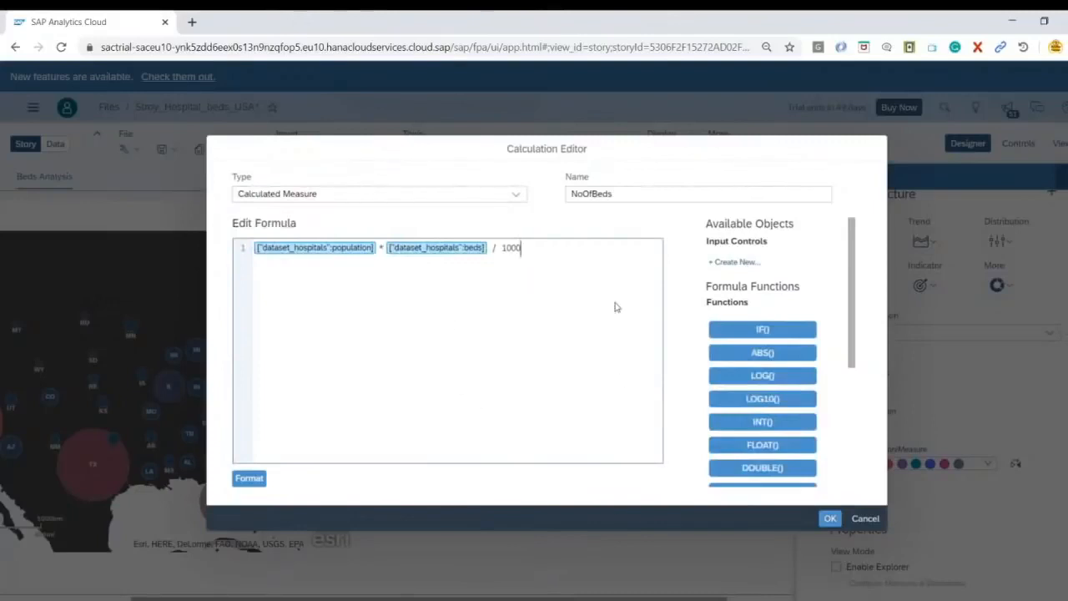
click(830, 518)
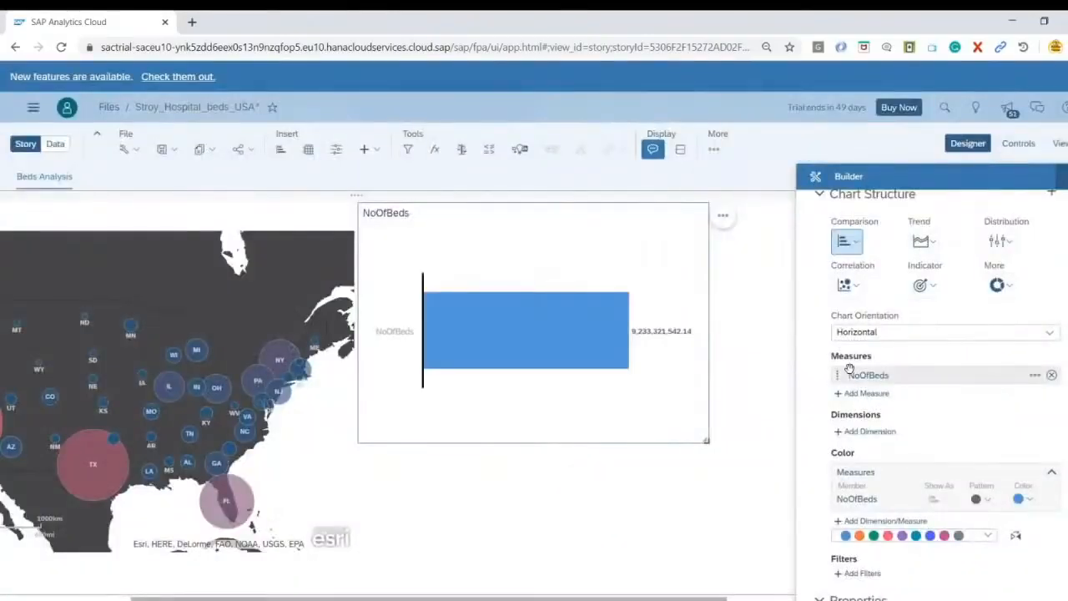
Add the county dimension to the NoOfBeds bar chart
mouse_move(655, 338)
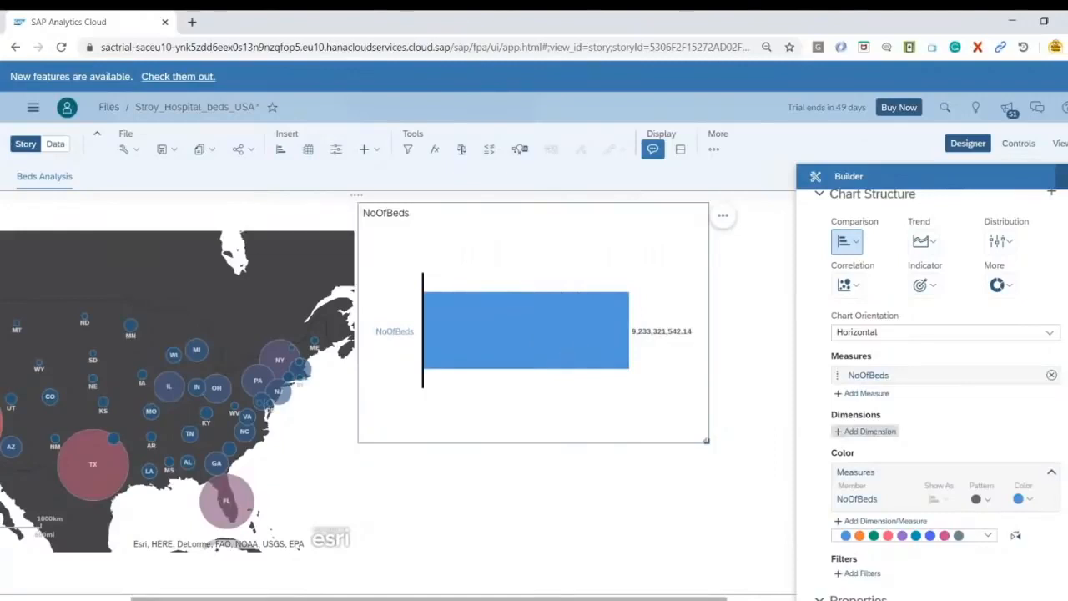
scroll(868, 385, down, 1)
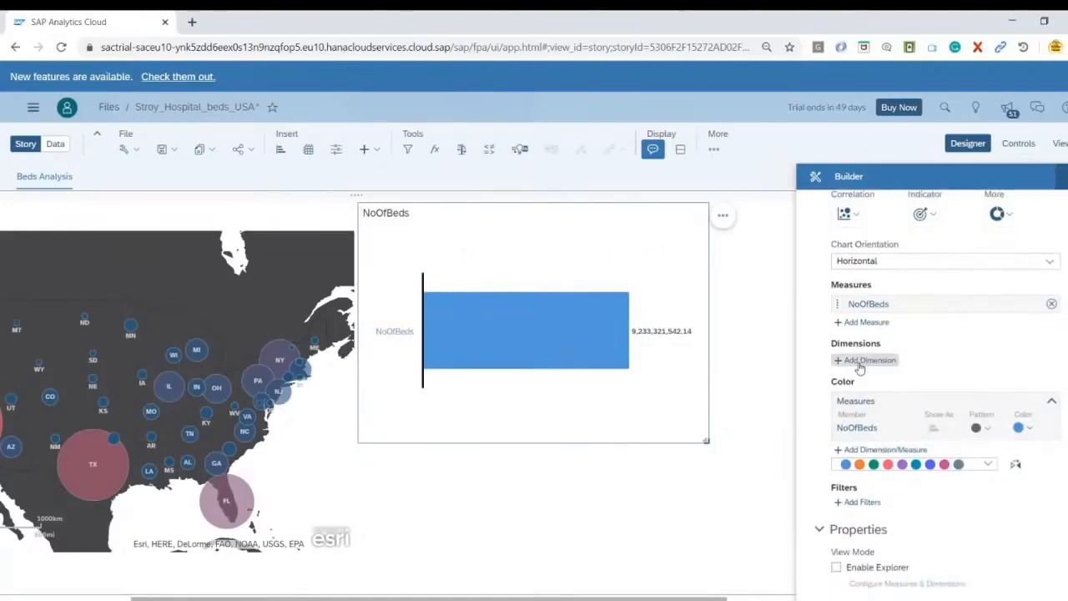
click(868, 359)
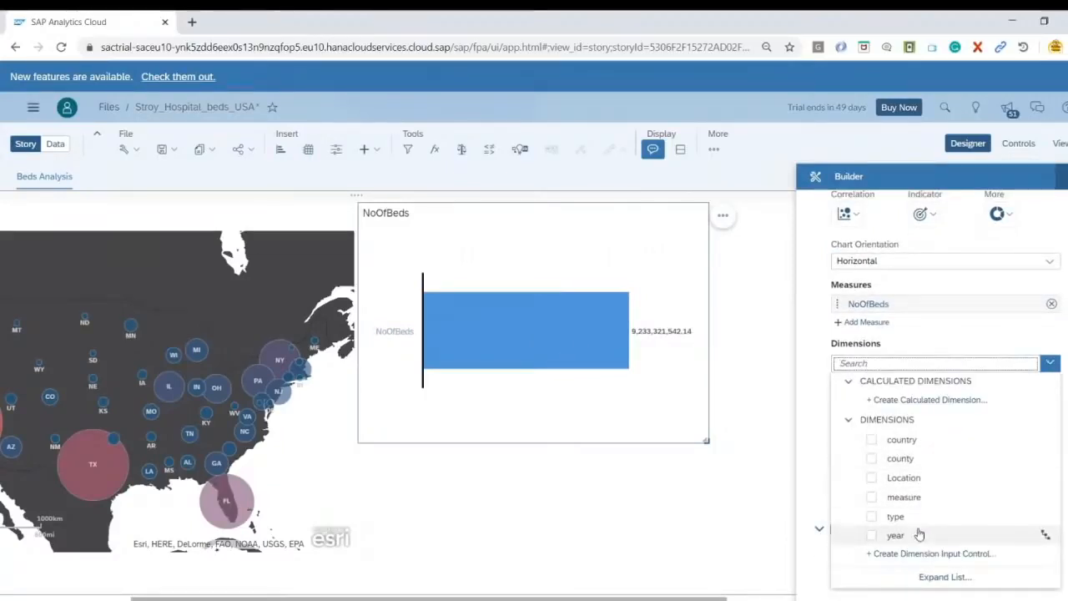
click(871, 459)
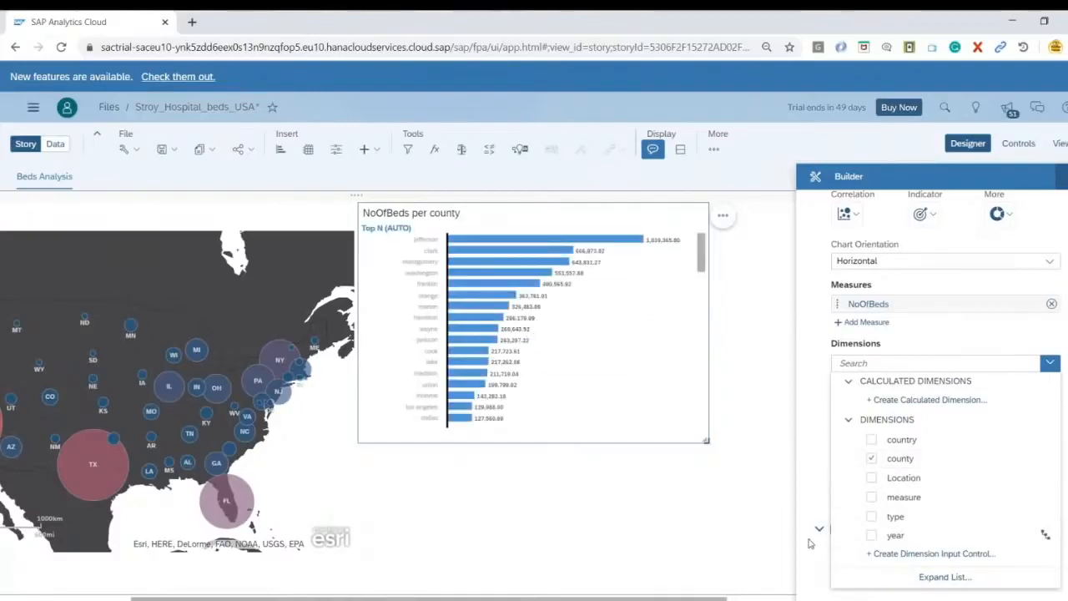
click(816, 512)
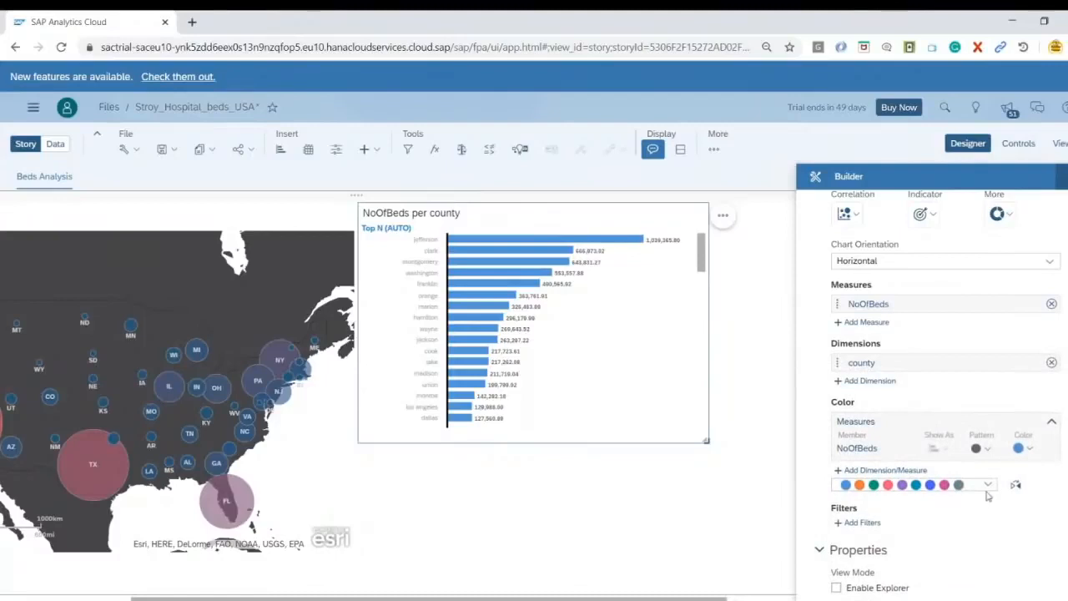
Change the NoOfBeds measure colour in the bar chart to orange and deselect the chart
click(988, 486)
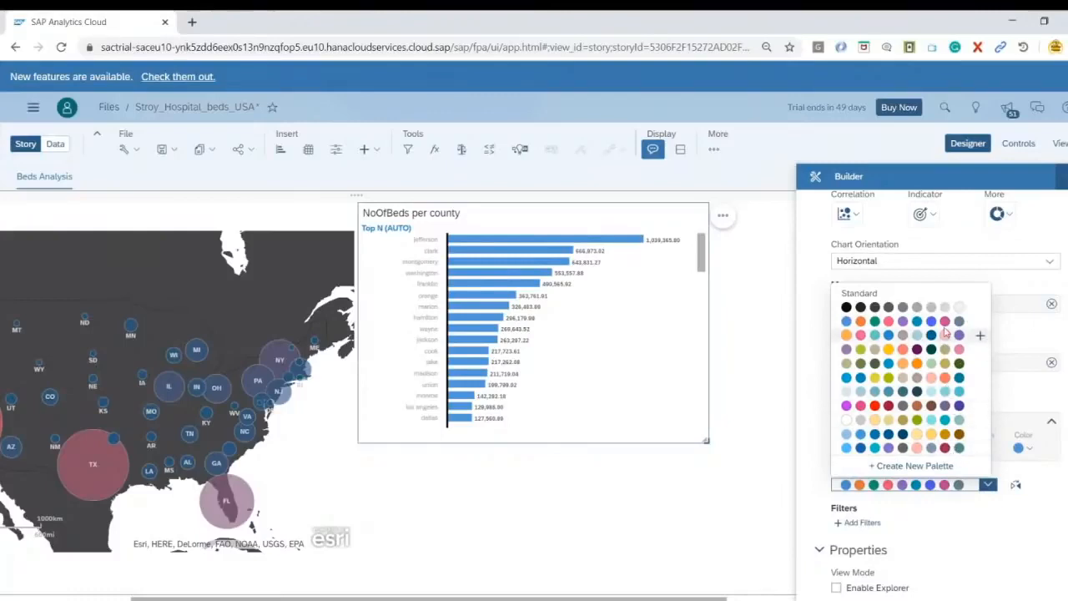
click(1009, 512)
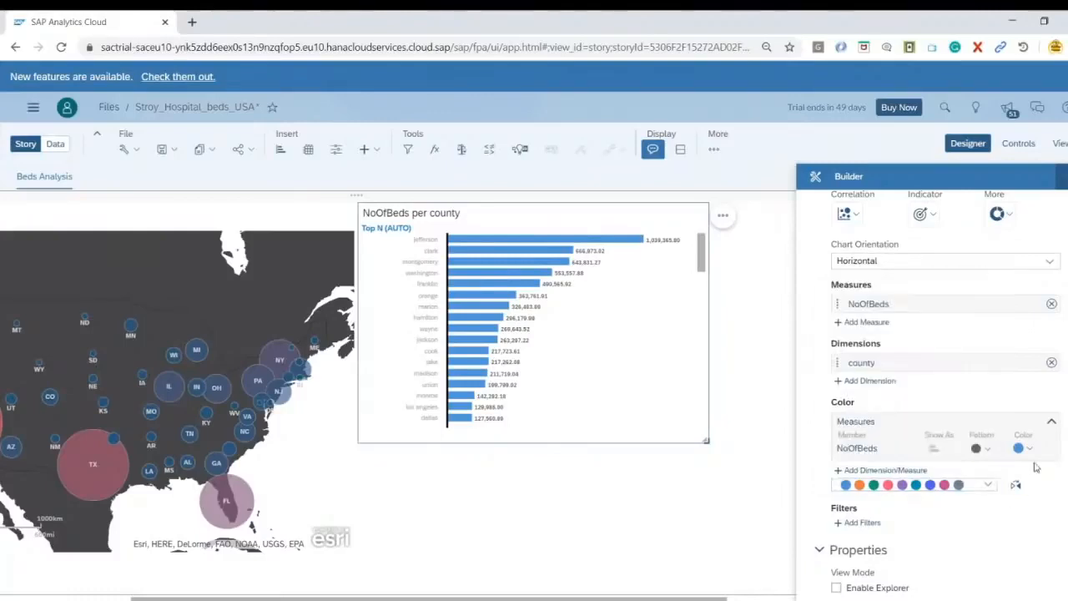
click(1030, 450)
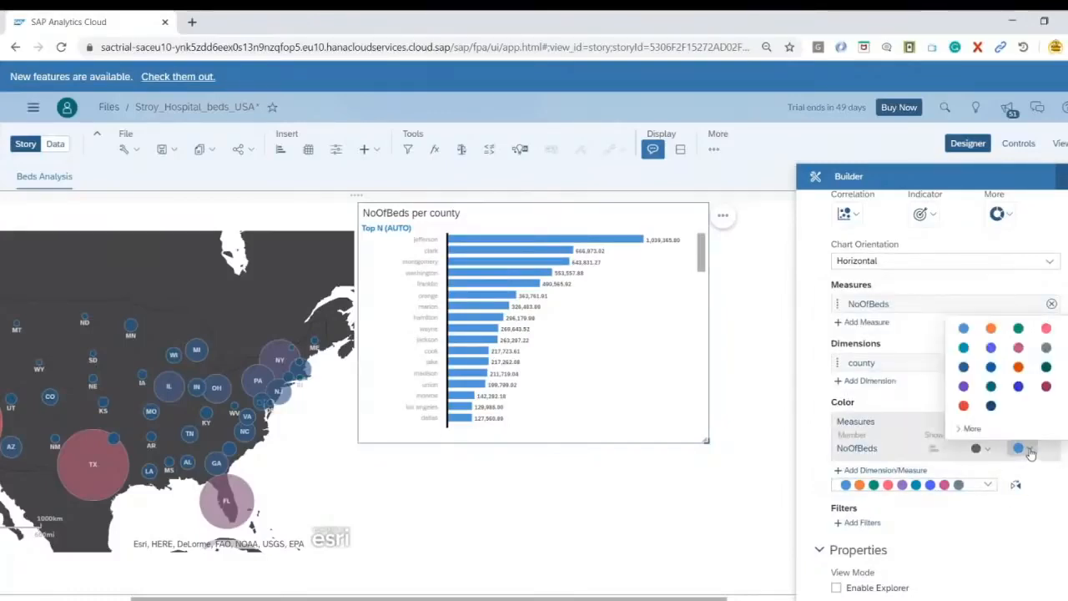
click(991, 329)
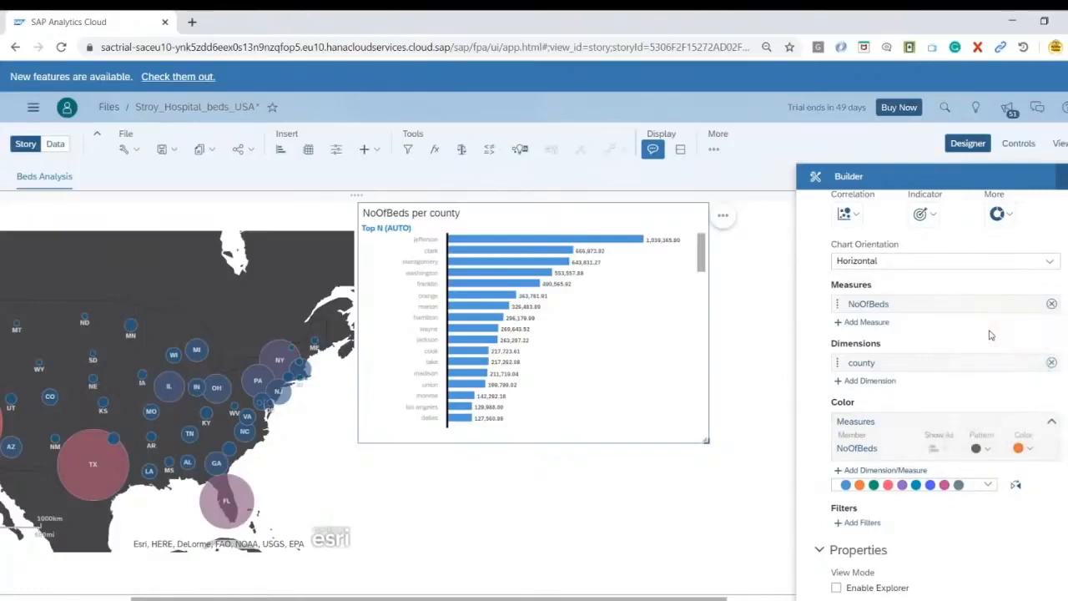
click(583, 539)
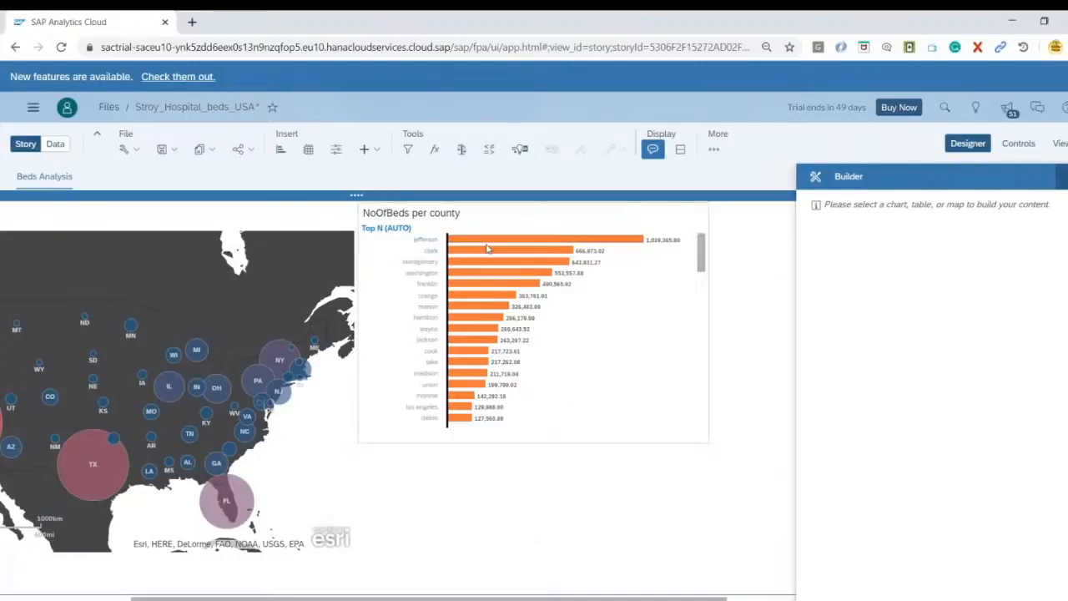
mouse_move(512, 243)
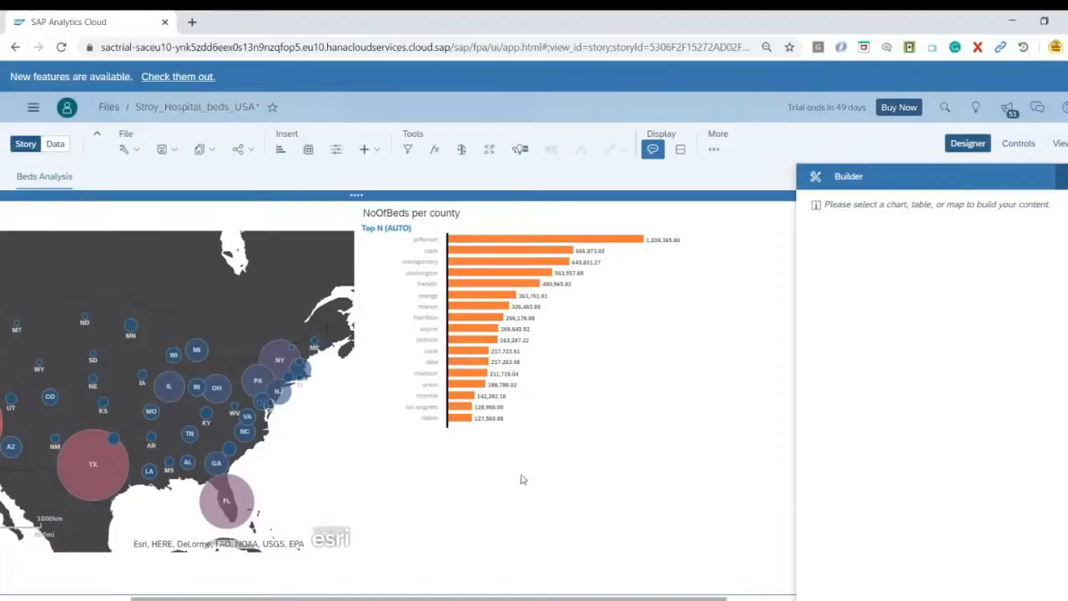
Insert a new chart below the bar chart and set its type to Pie
click(280, 150)
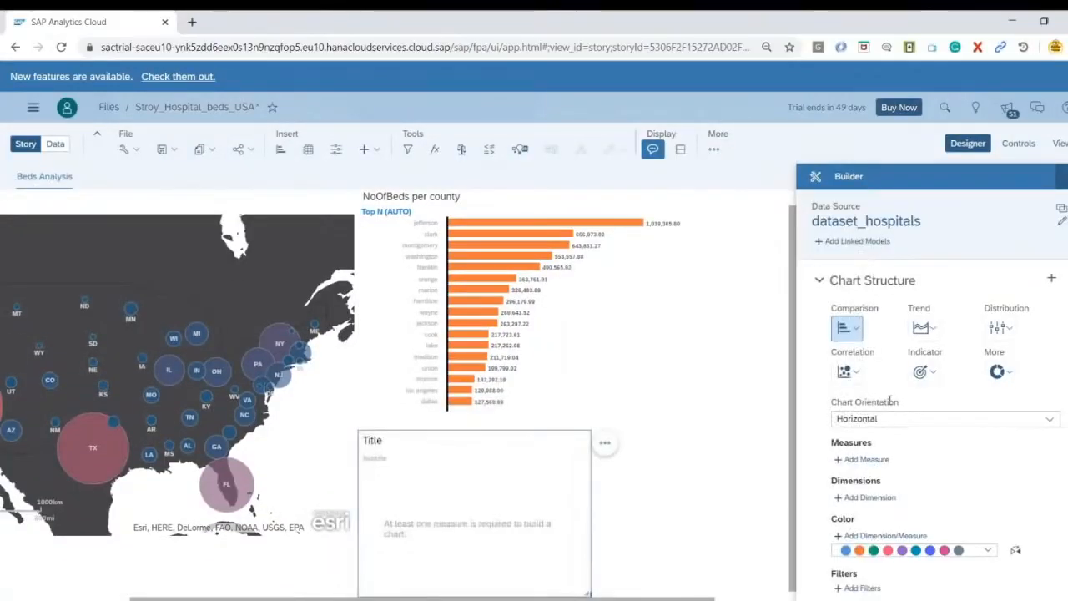
click(1004, 373)
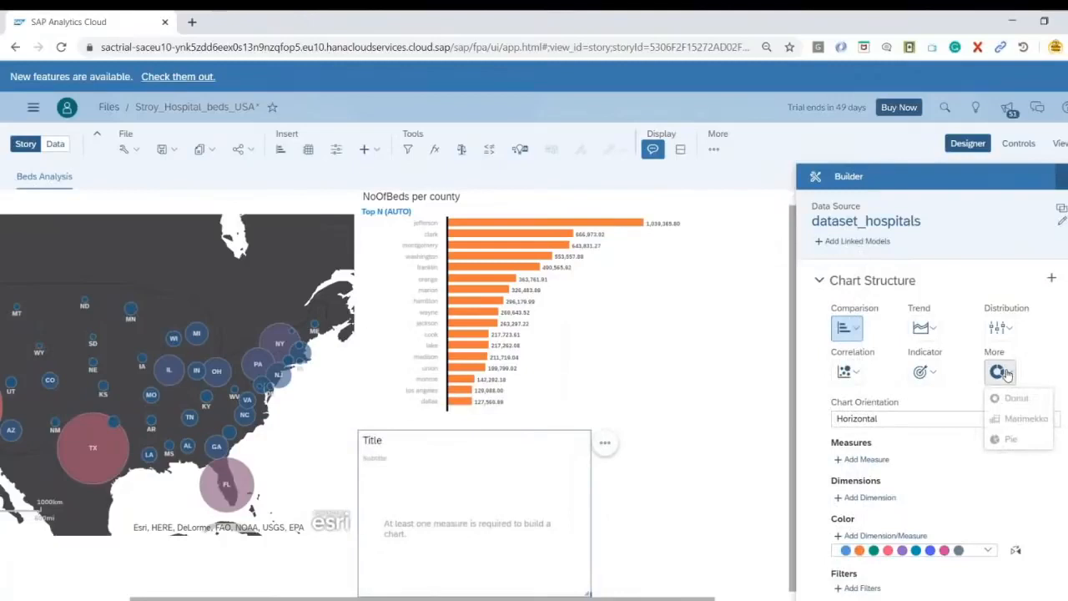
click(1012, 440)
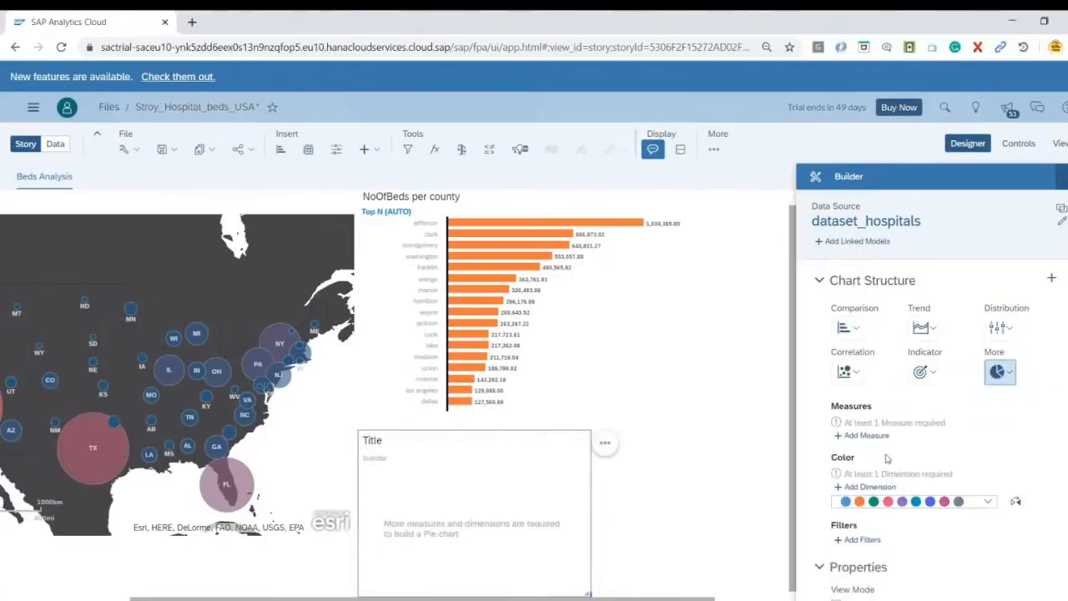
Use NoOfBeds as the pie chart's measure and type as its colour dimension
click(868, 436)
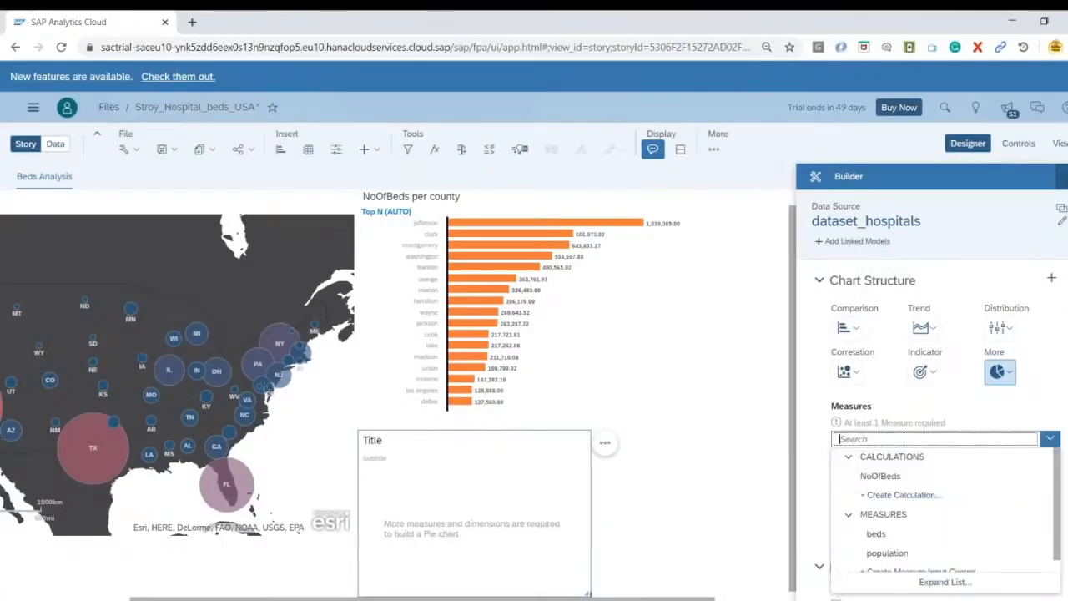
scroll(951, 514, down, 1)
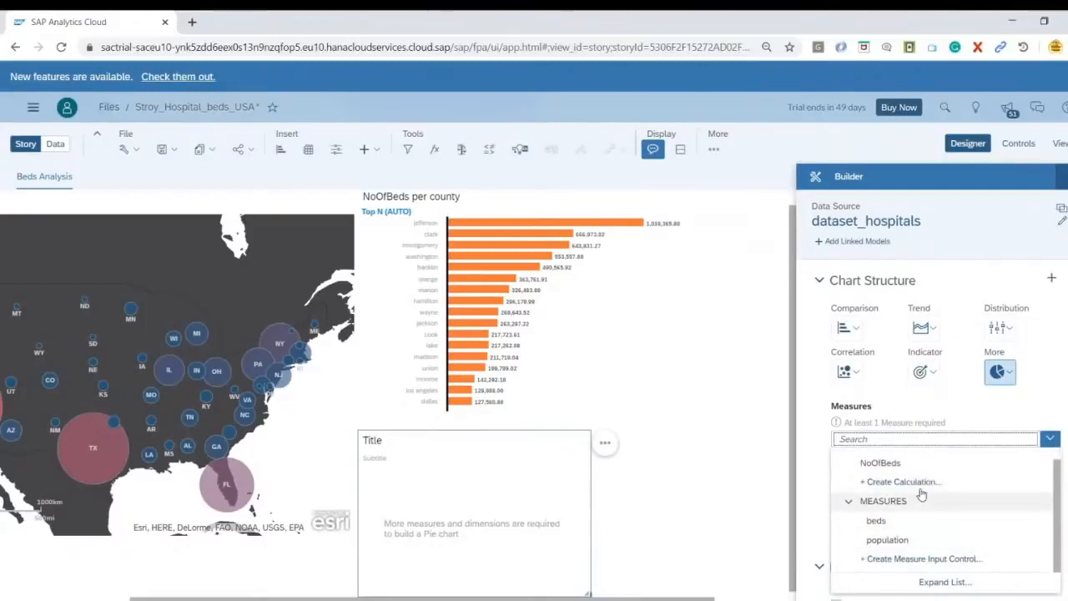
click(885, 464)
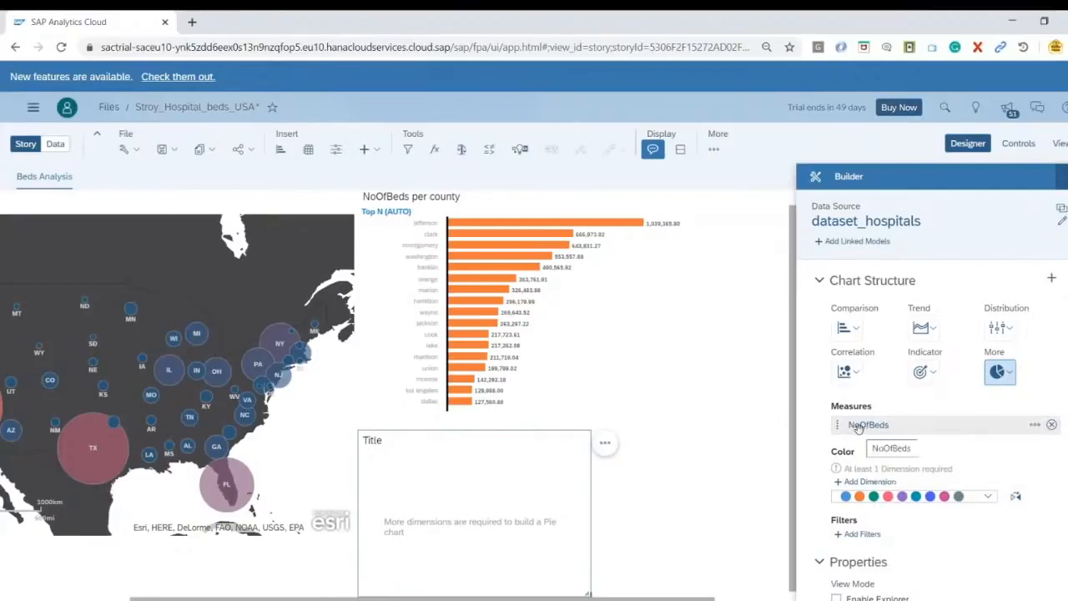
scroll(919, 484, down, 1)
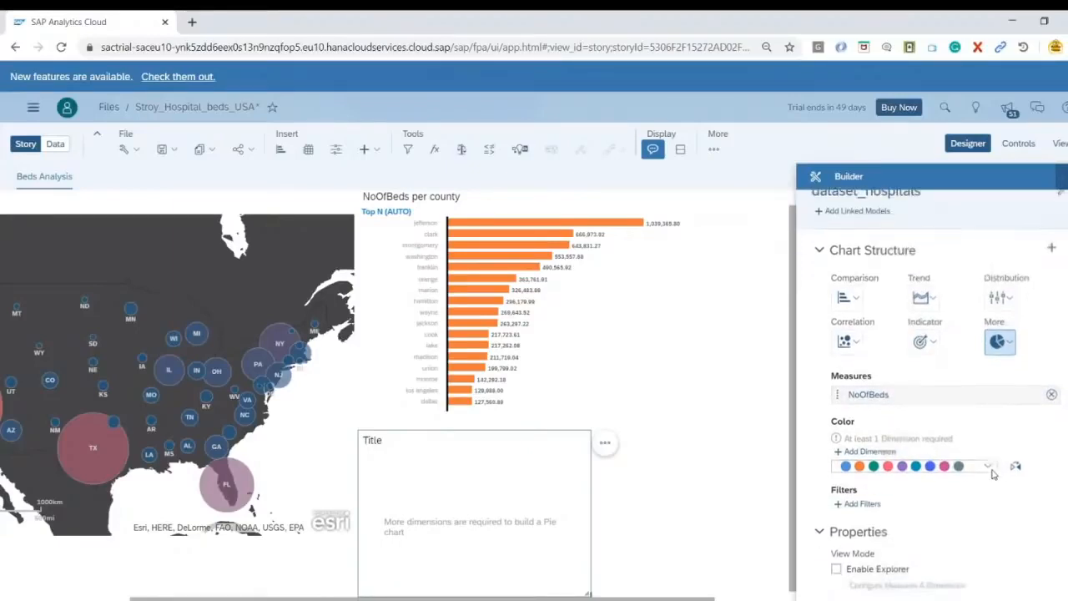
click(875, 449)
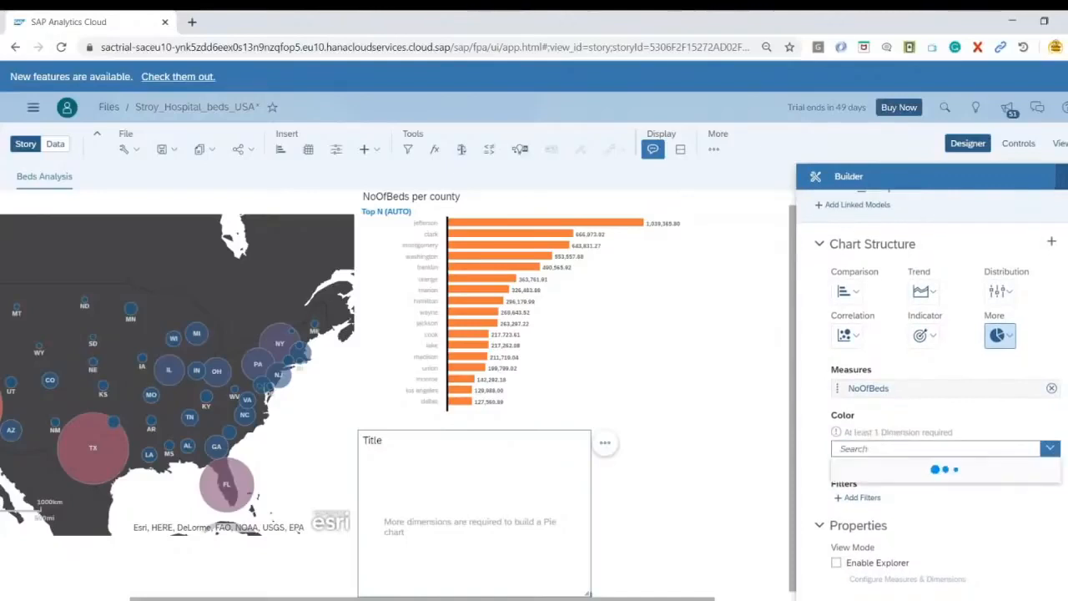
scroll(941, 543, down, 3)
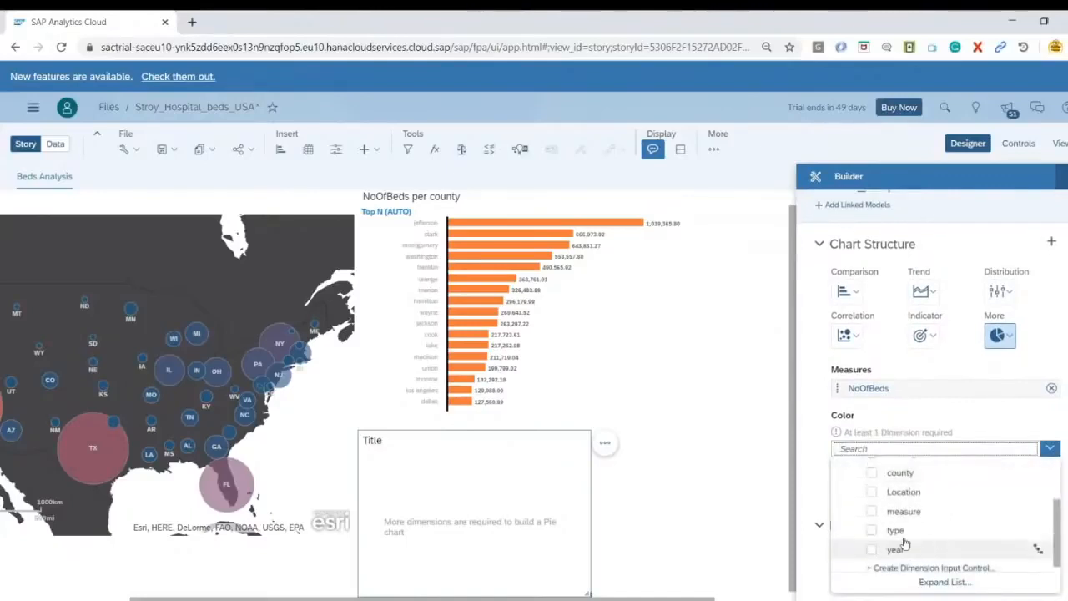
click(873, 531)
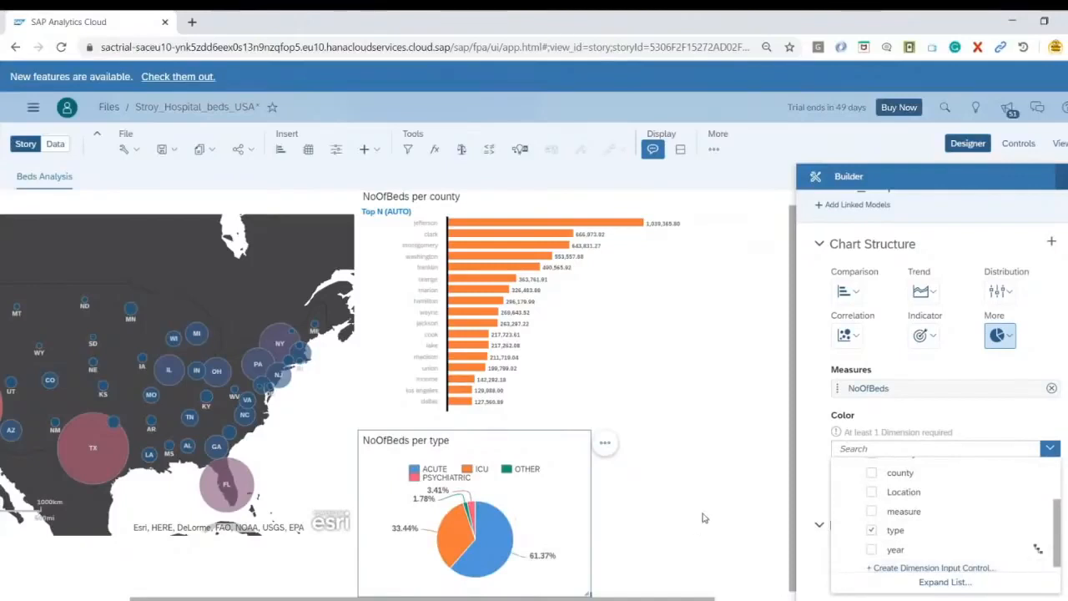
Enlarge the pie chart to match the width of the bar chart above it, and deselect it
click(589, 596)
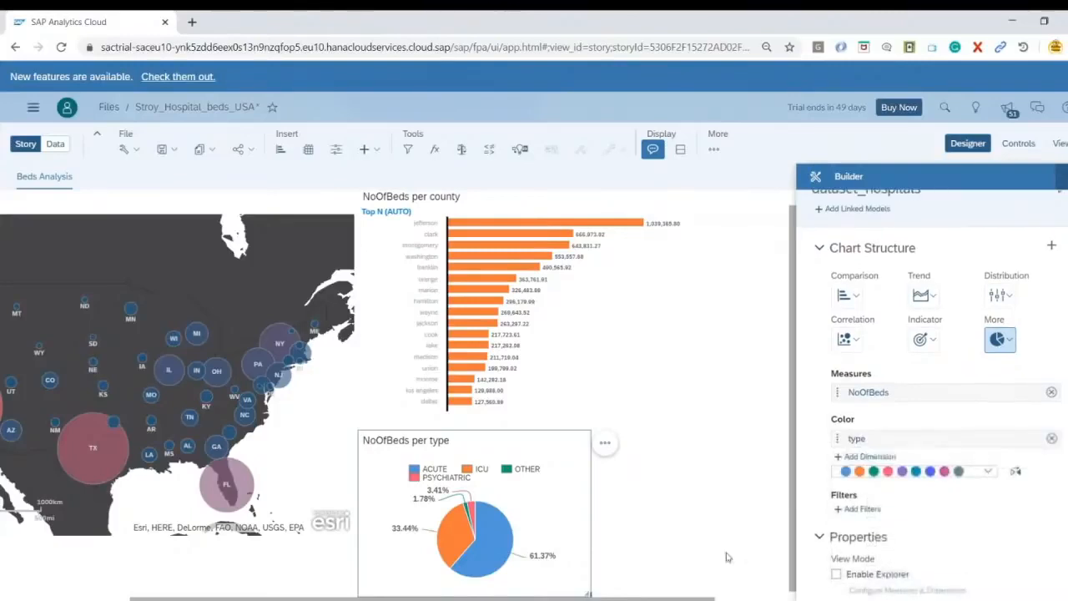
drag(793, 556, 793, 586)
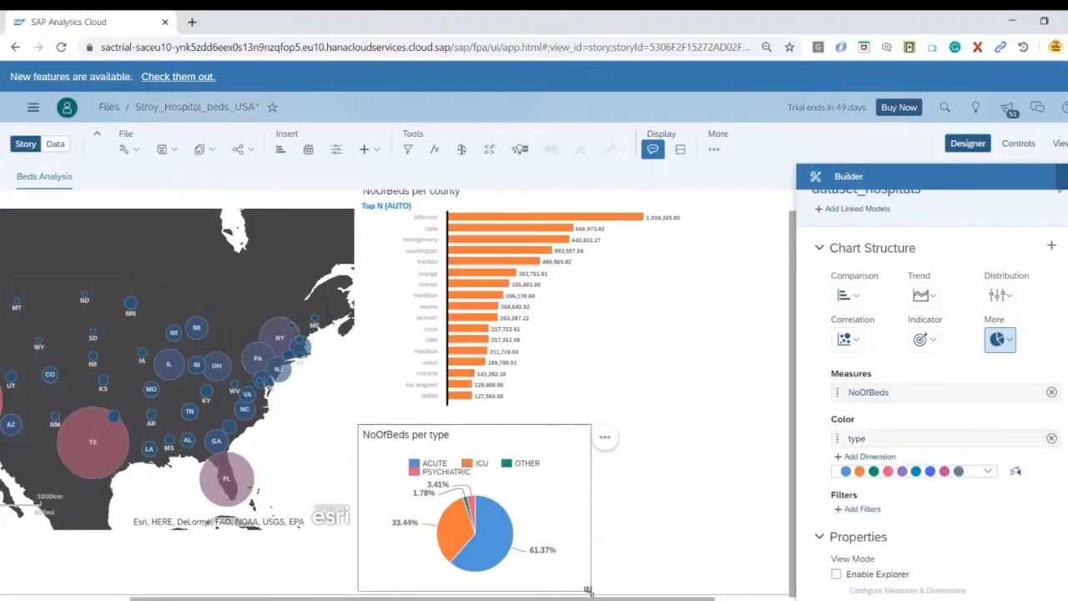
drag(589, 590, 708, 596)
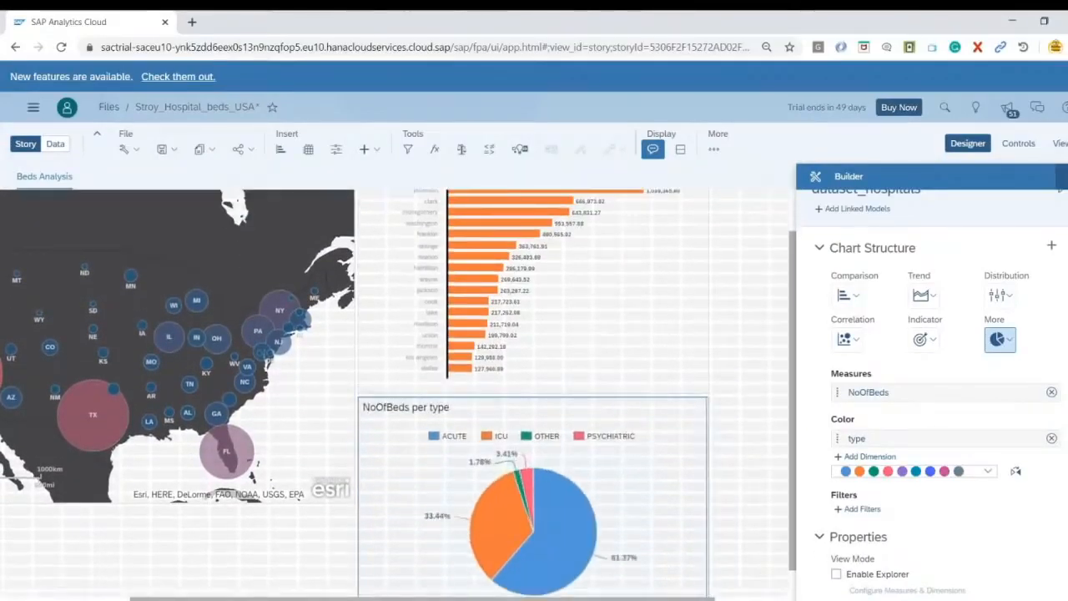
click(734, 523)
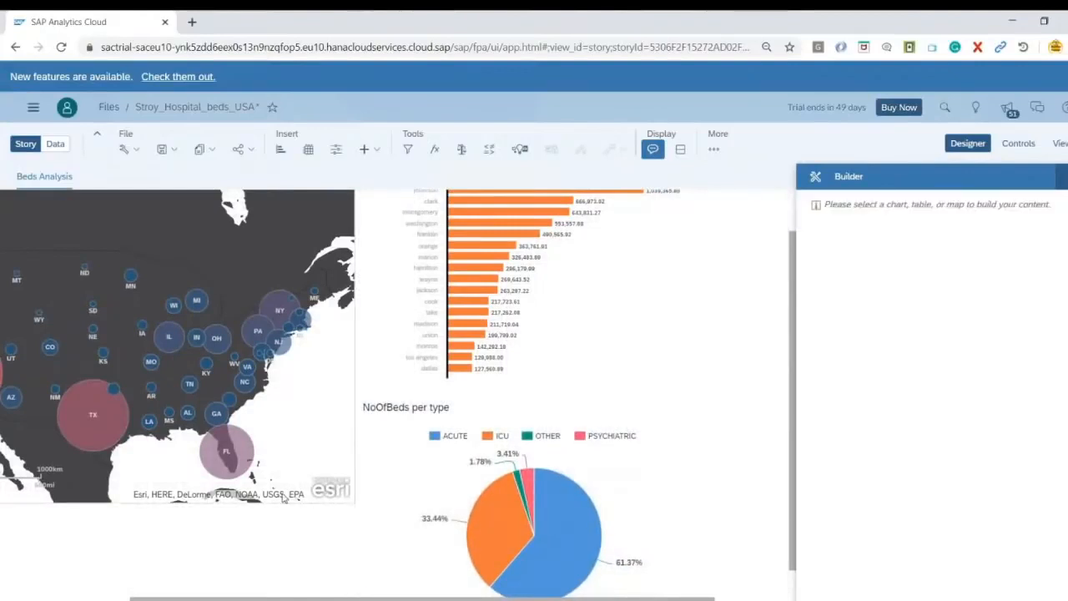
Extend the geo map downward so its lower edge lines up with the bottom of the pie chart
click(163, 500)
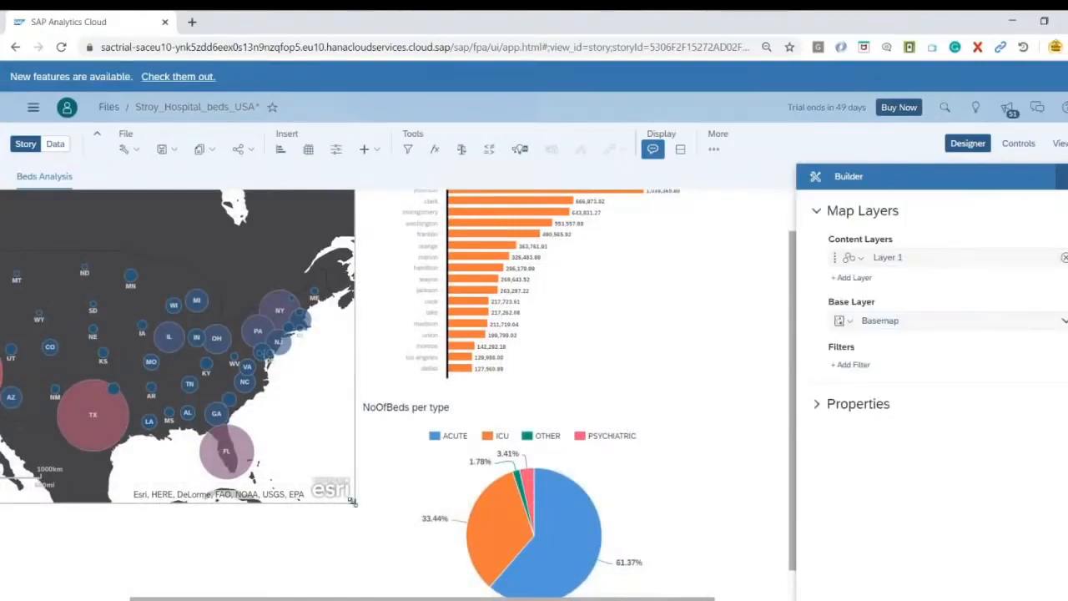
drag(354, 504, 354, 598)
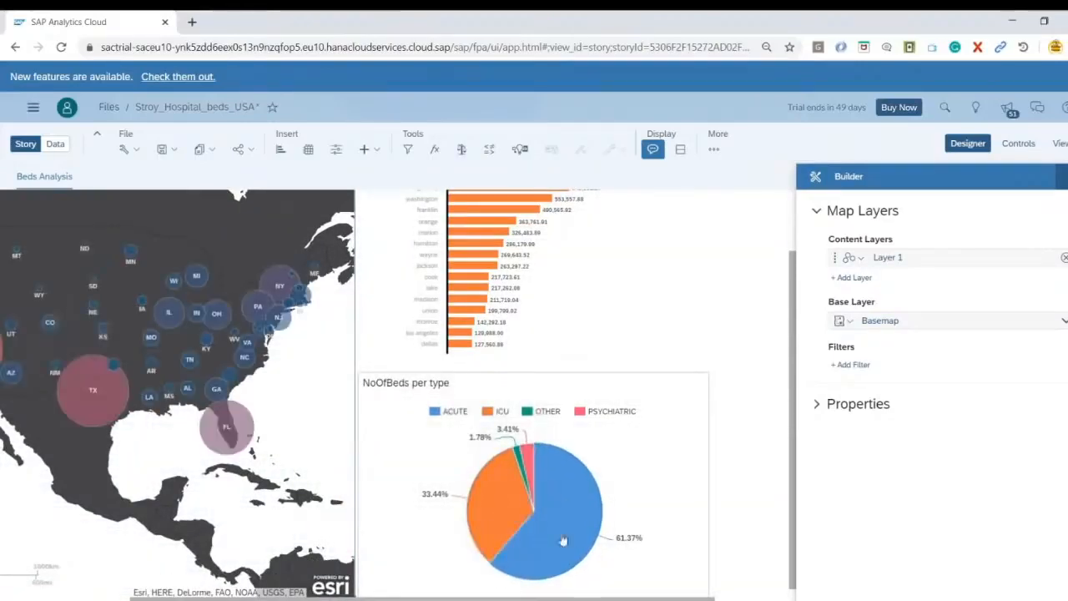
scroll(566, 462, up, 1)
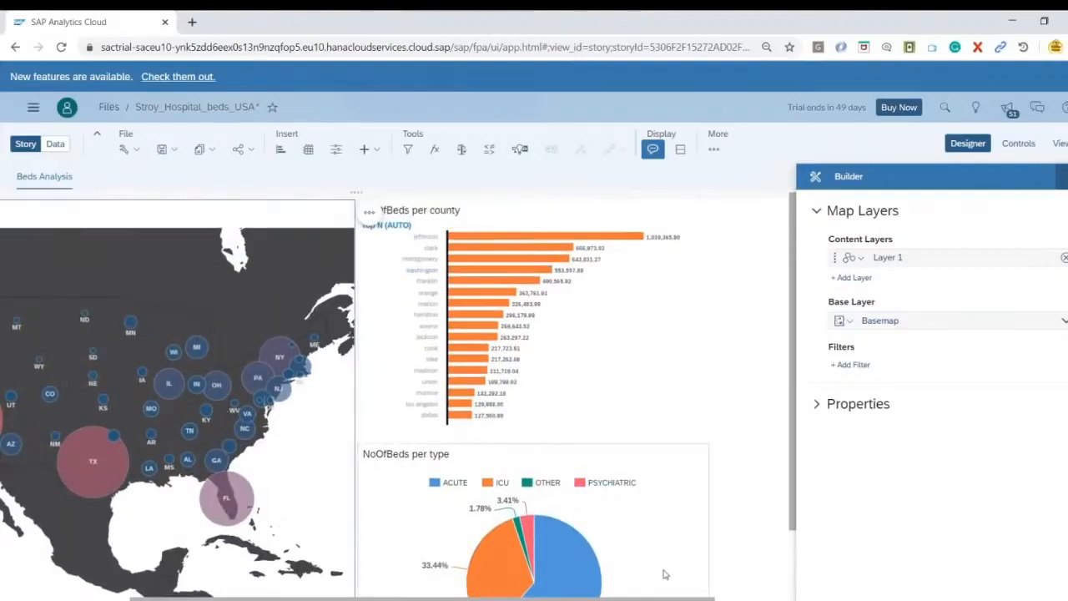
scroll(687, 444, down, 1)
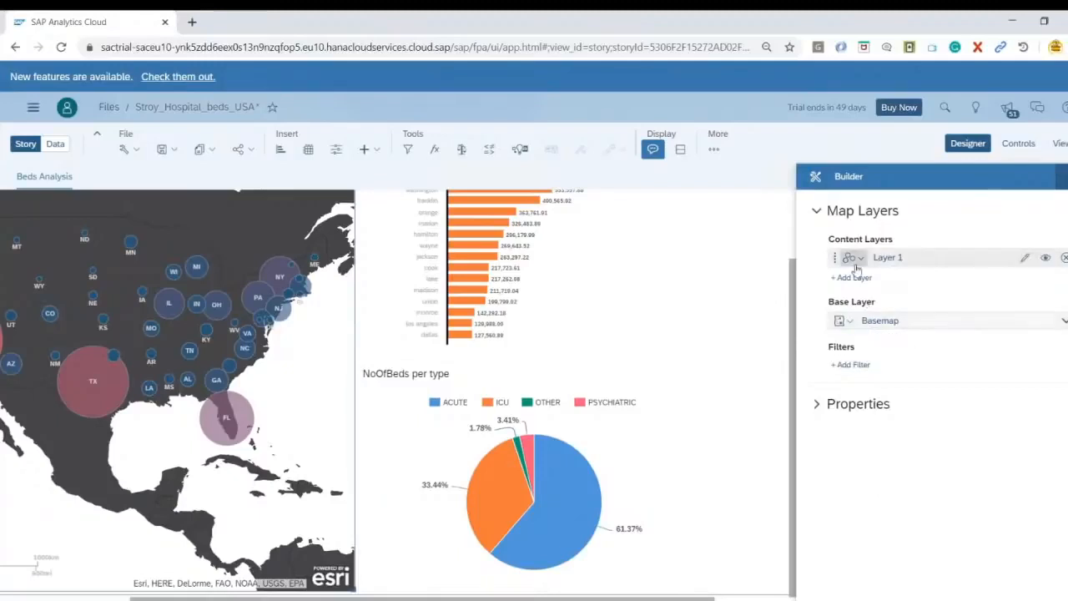
Add a trellis to the NoOfBeds per type pie chart with year as its dimension
click(678, 421)
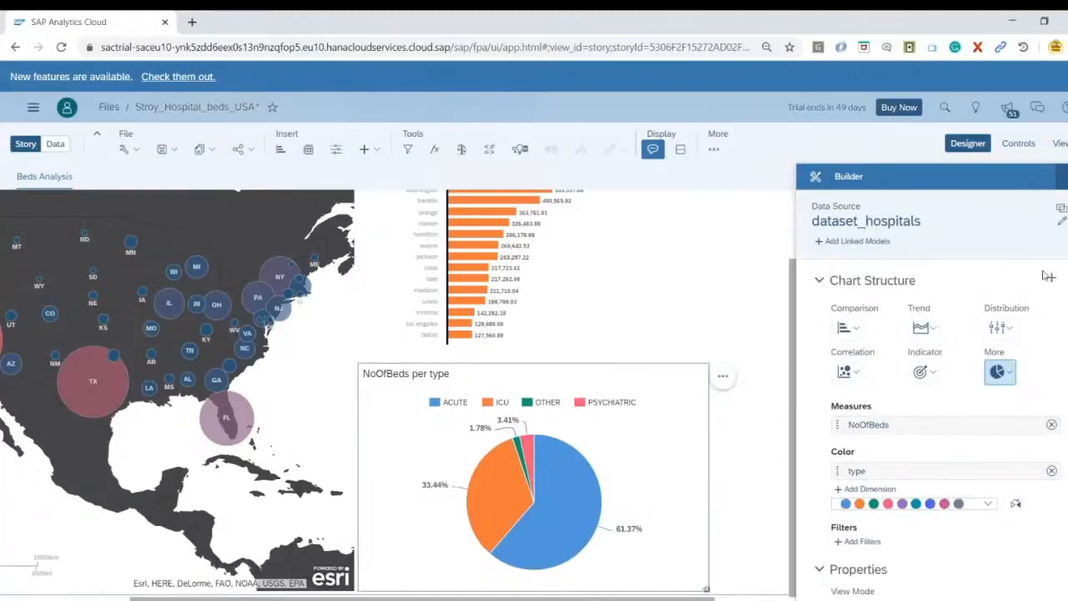
click(1050, 277)
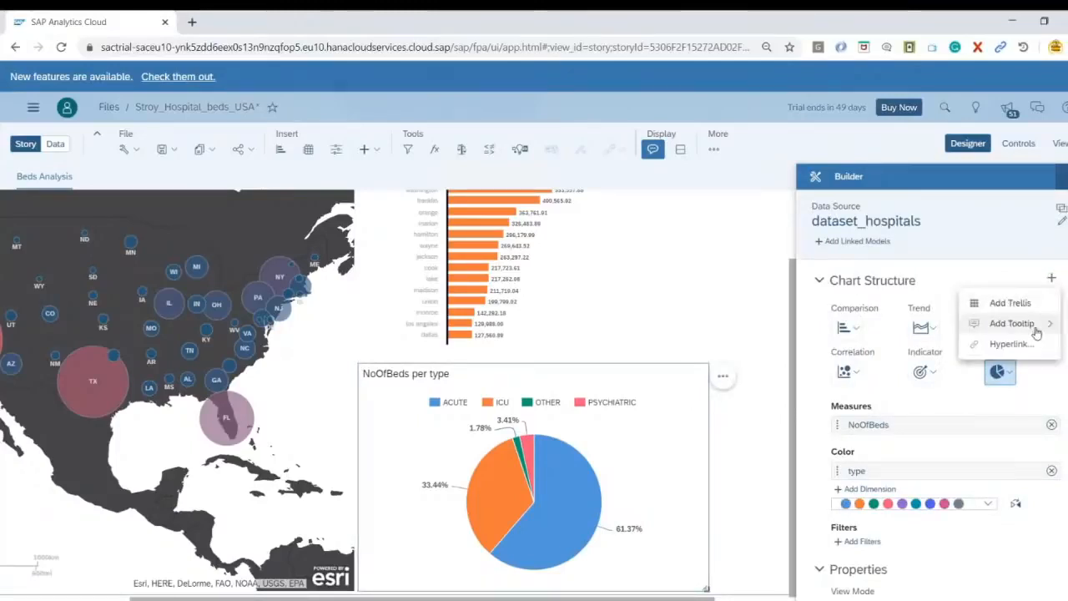
click(1010, 305)
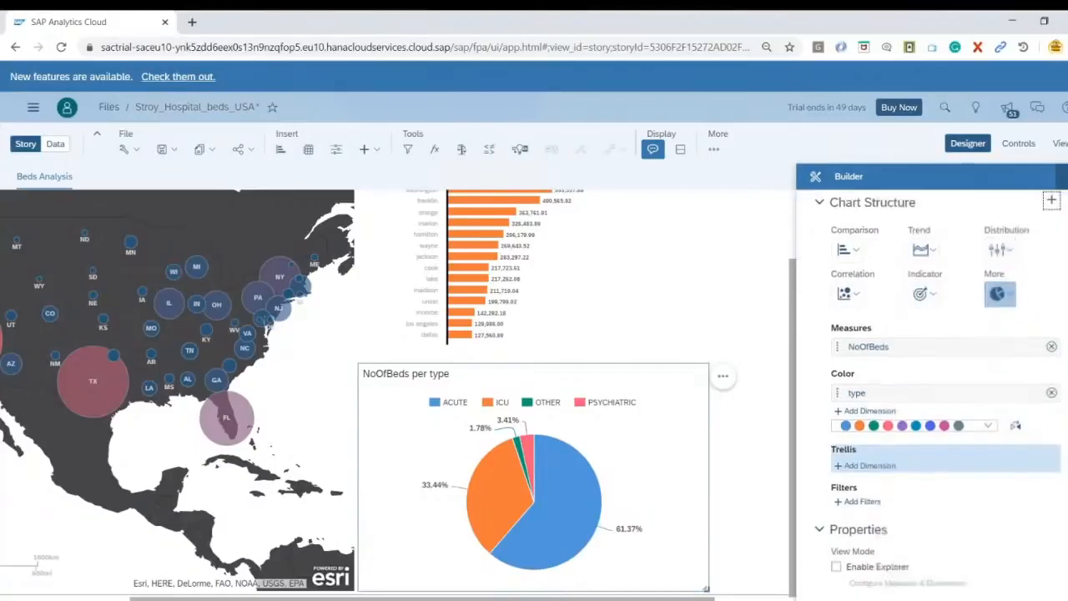
click(860, 468)
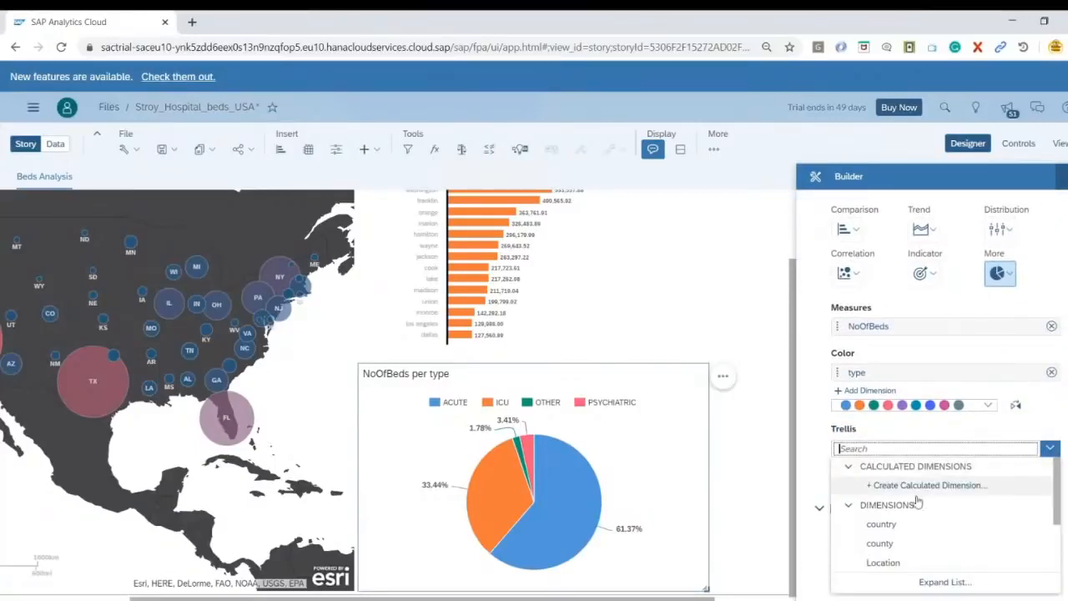
scroll(930, 531, down, 2)
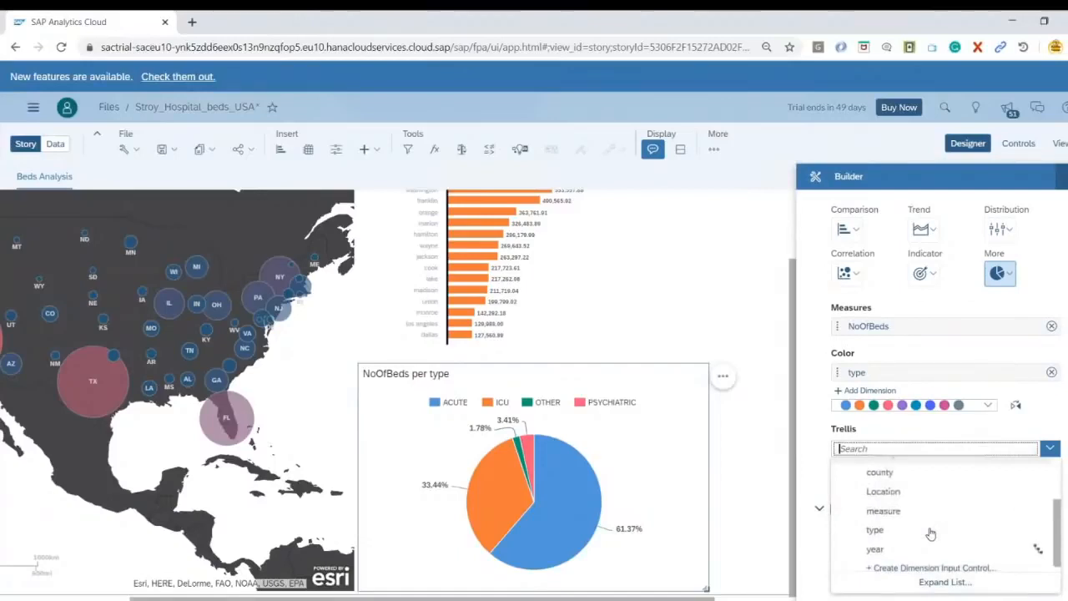
click(1030, 551)
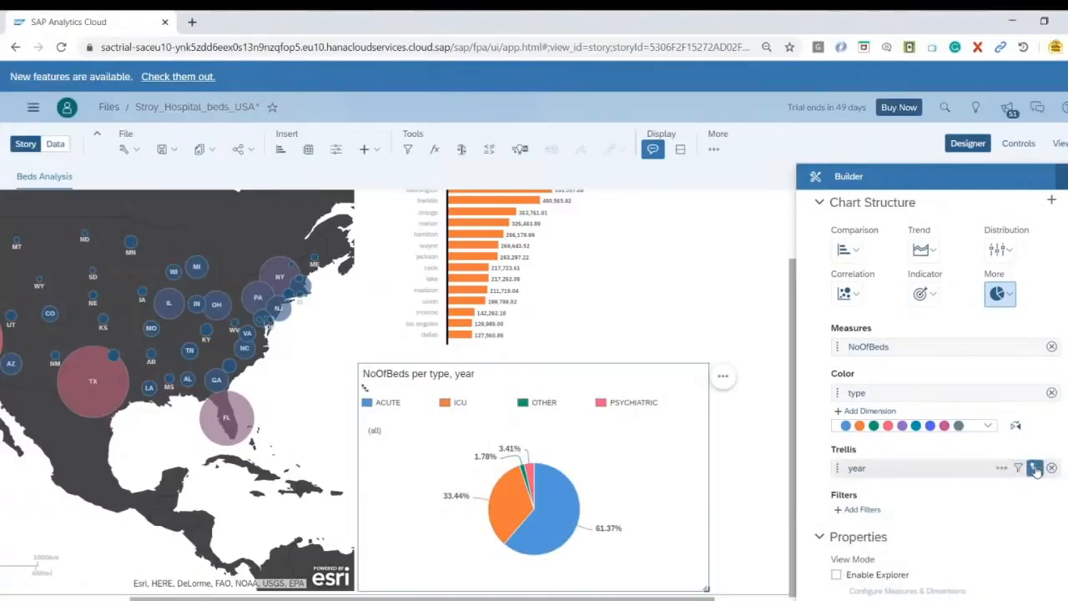
Change the hierarchy level of the trellis's year dimension so the chart is split into one pie per year
click(1035, 470)
click(913, 416)
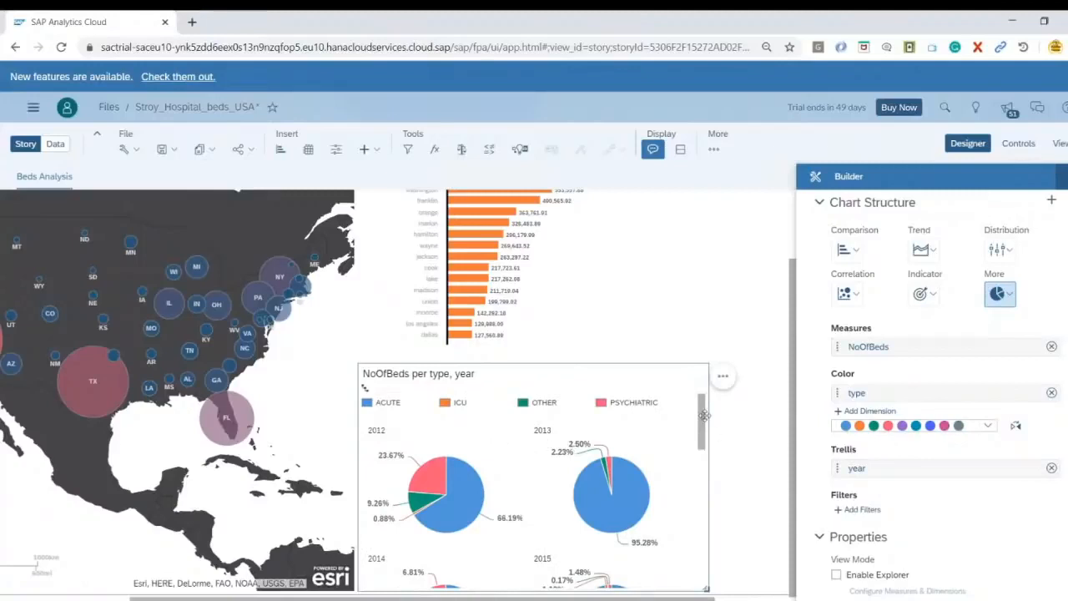
mouse_move(704, 415)
mouse_down()
mouse_move(691, 560)
mouse_move(698, 399)
mouse_move(715, 564)
mouse_move(710, 405)
mouse_up()
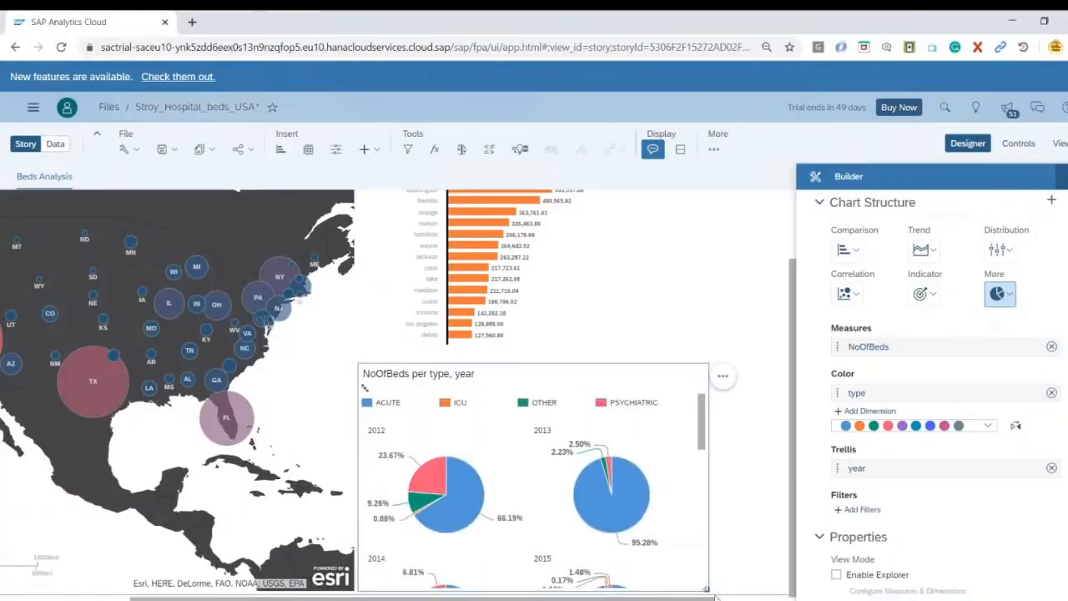
Widen the trellised pie chart and stretch the county bar chart above it to the same width
drag(705, 589, 771, 598)
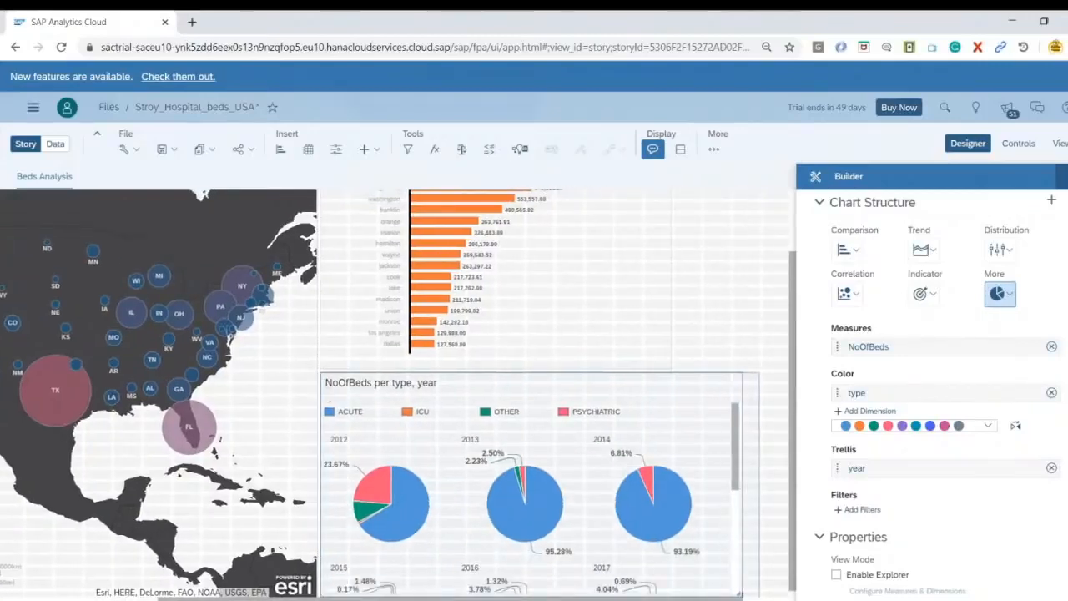
click(649, 320)
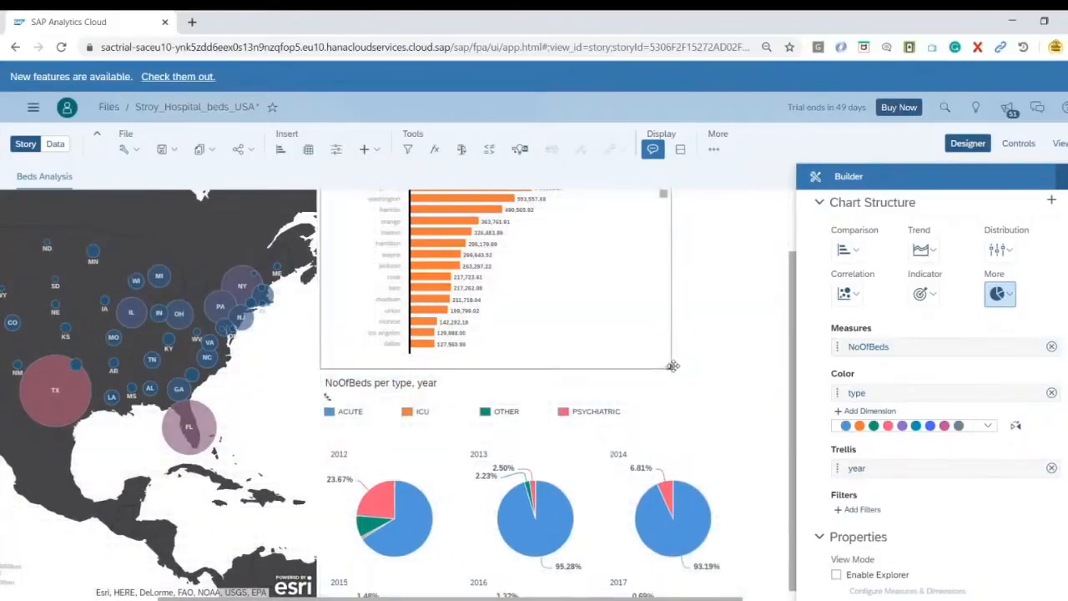
drag(669, 365, 754, 367)
click(771, 409)
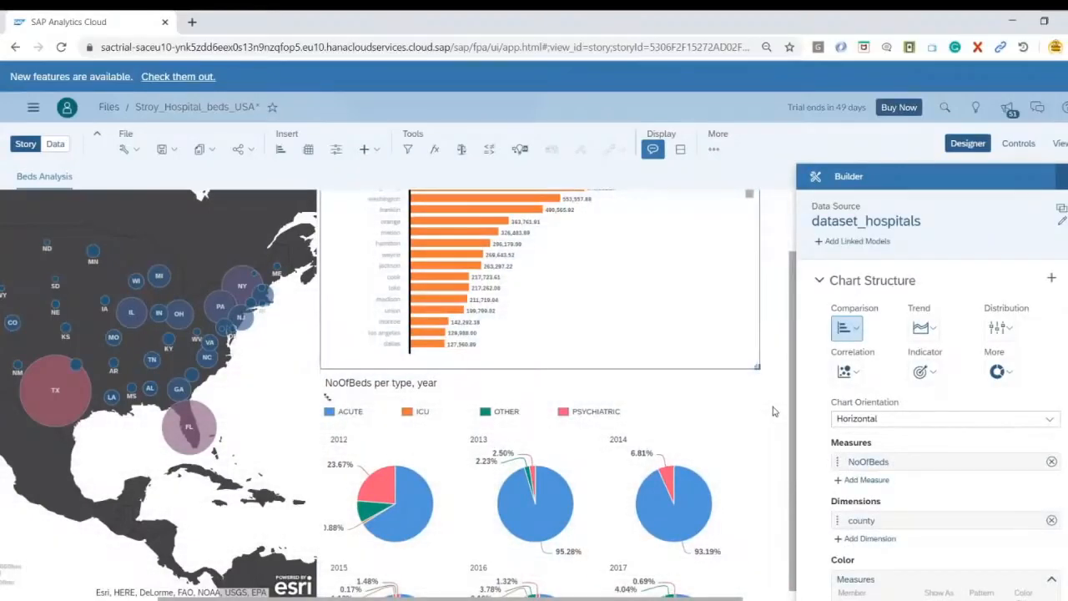
scroll(761, 465, down, 1)
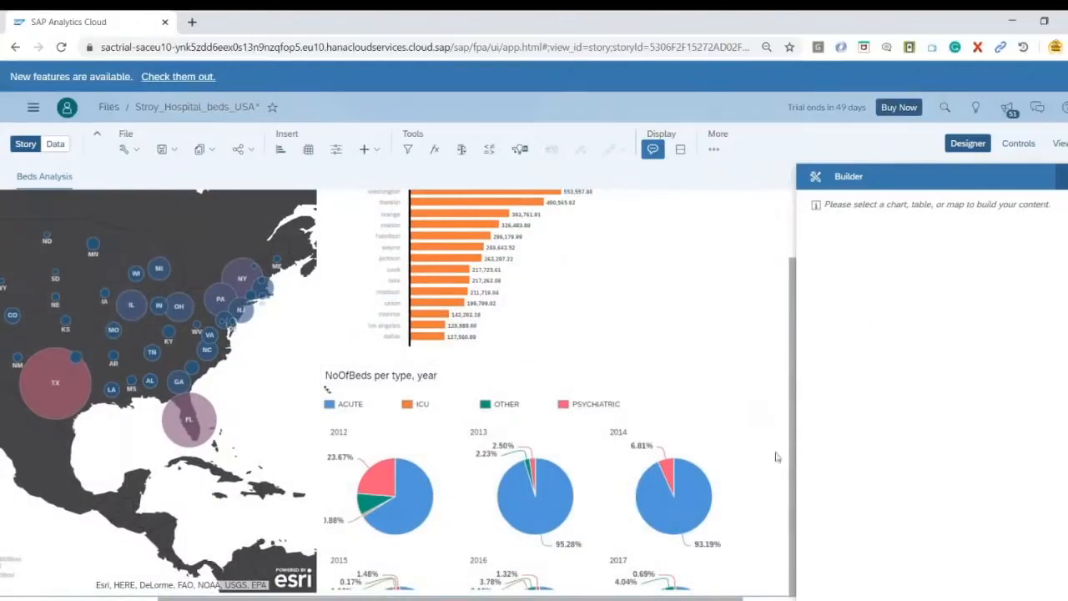
scroll(768, 373, up, 2)
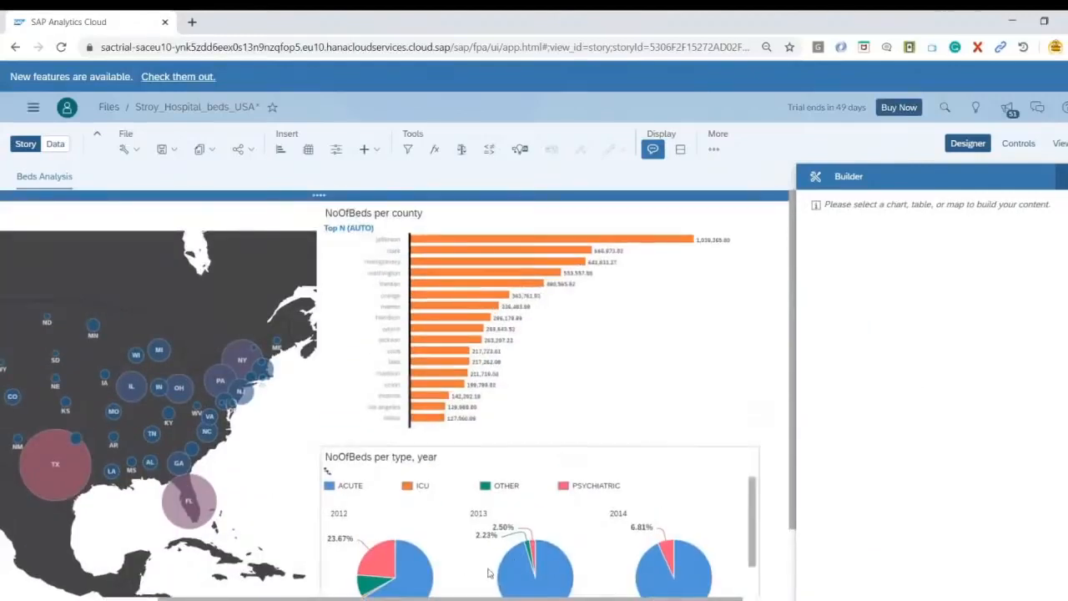
Set the map's Linked Analysis to only selected widgets, connecting NoOfBeds per county with filtering on data point selection, and apply it
click(421, 595)
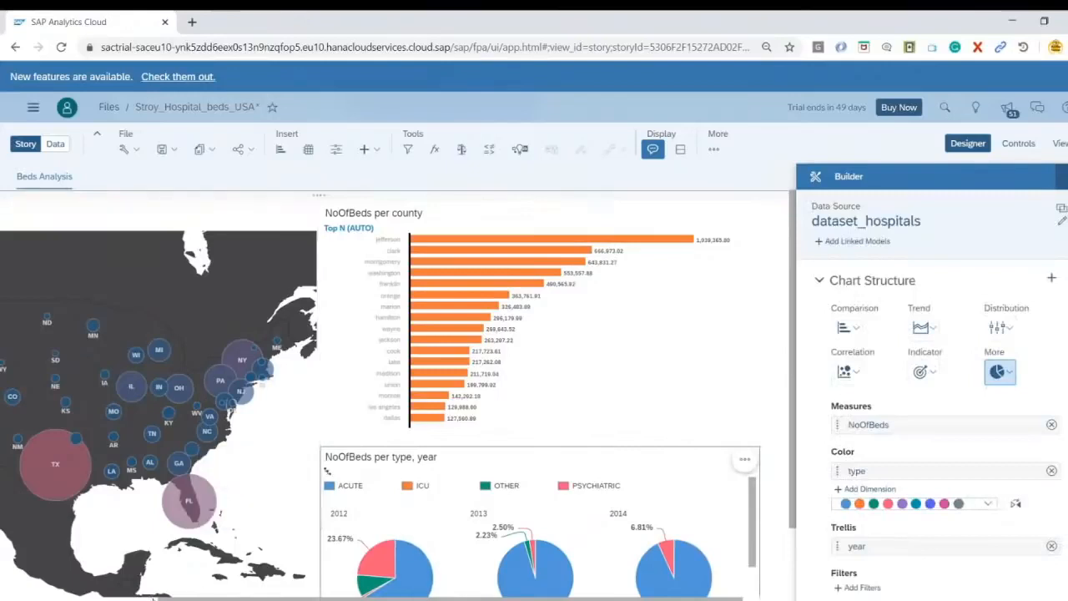
scroll(100, 435, left, 5)
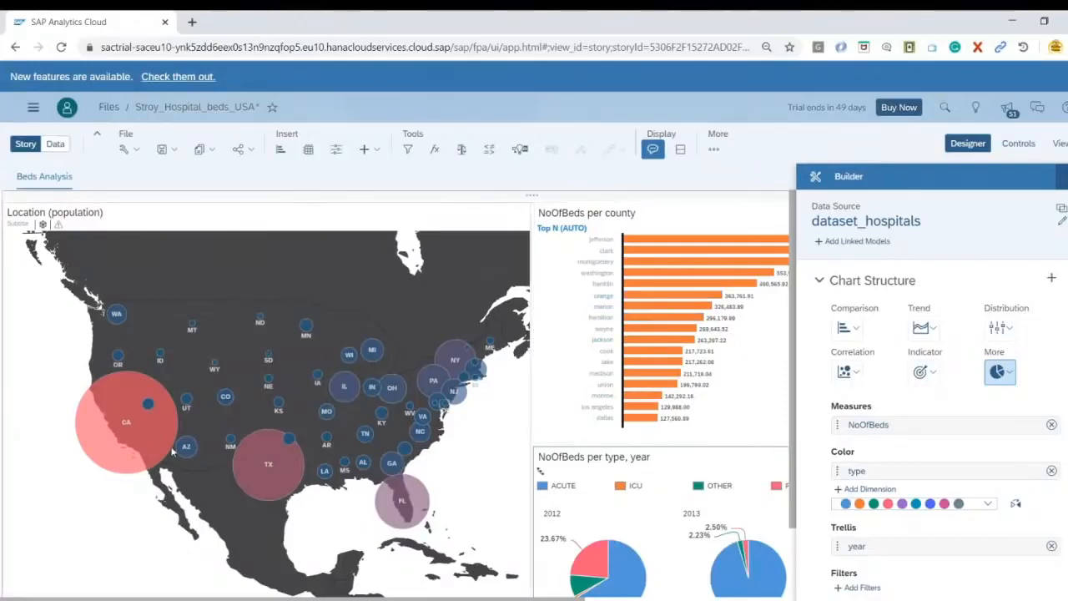
click(516, 213)
click(545, 216)
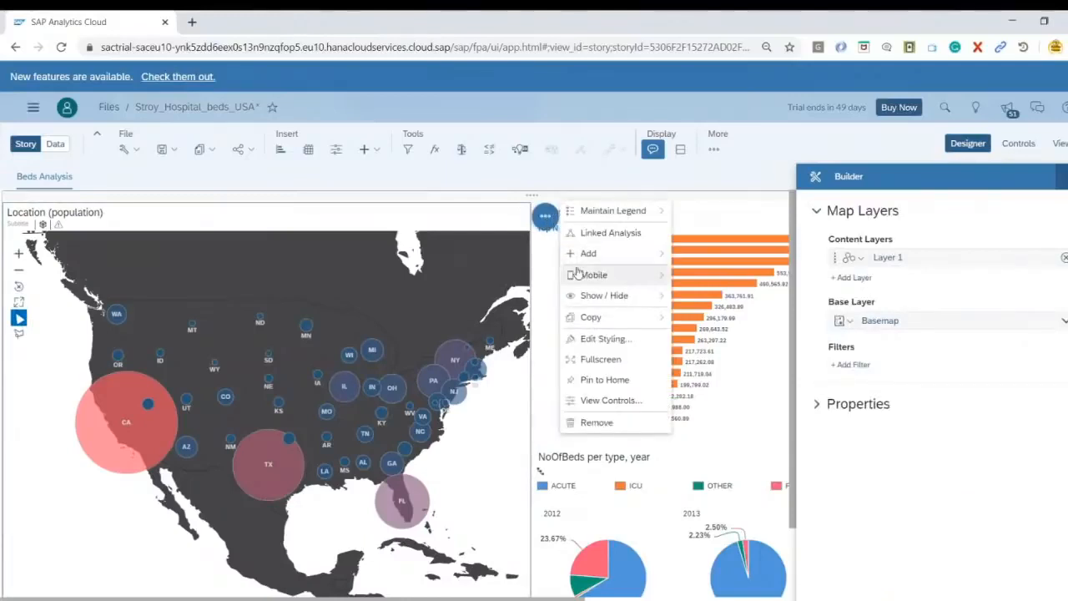
click(606, 233)
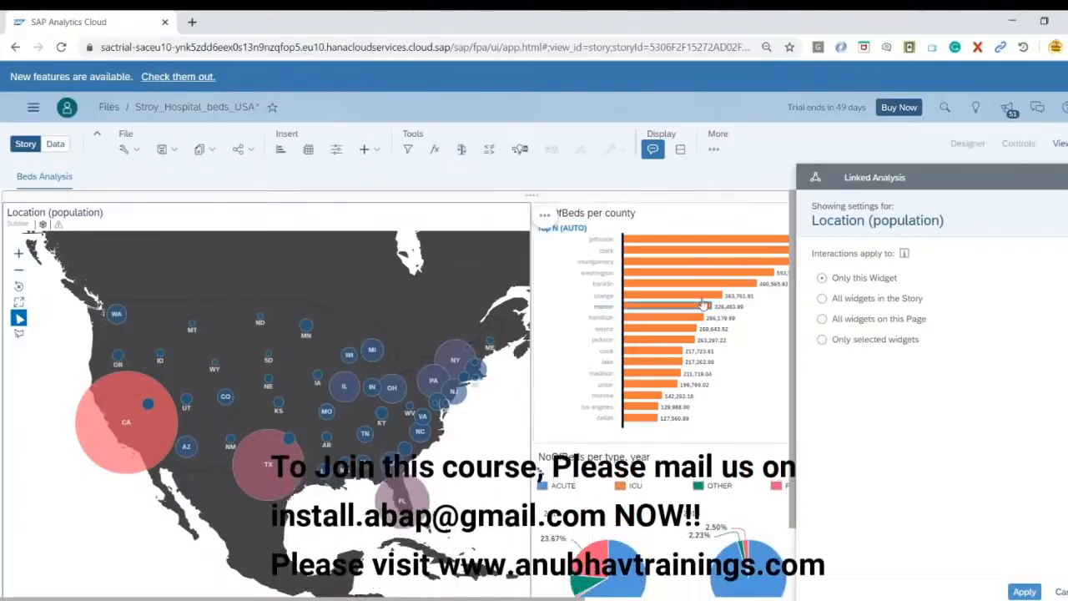
click(823, 340)
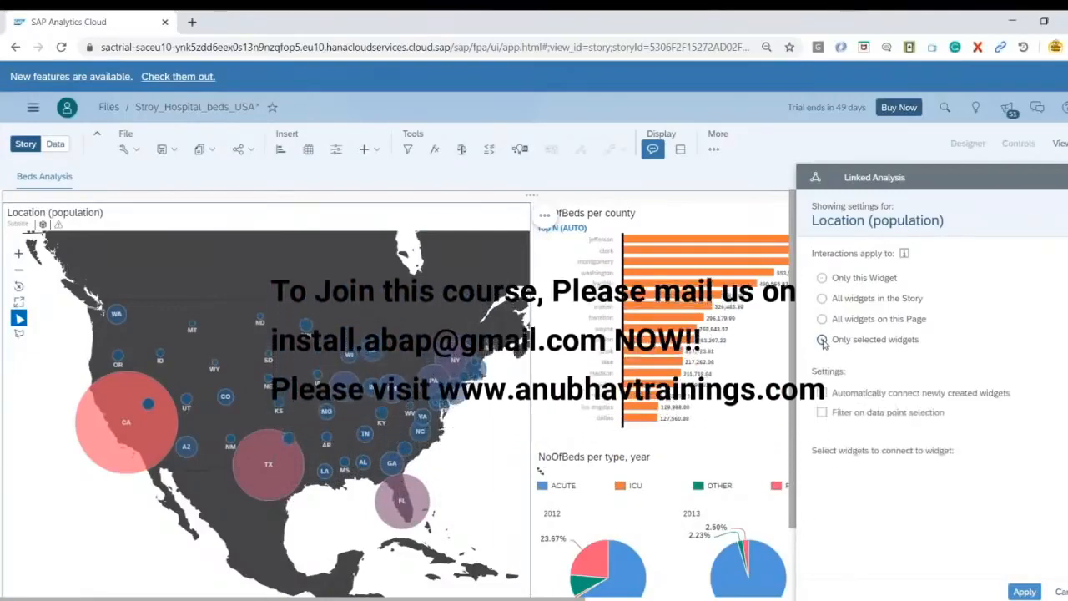
click(822, 494)
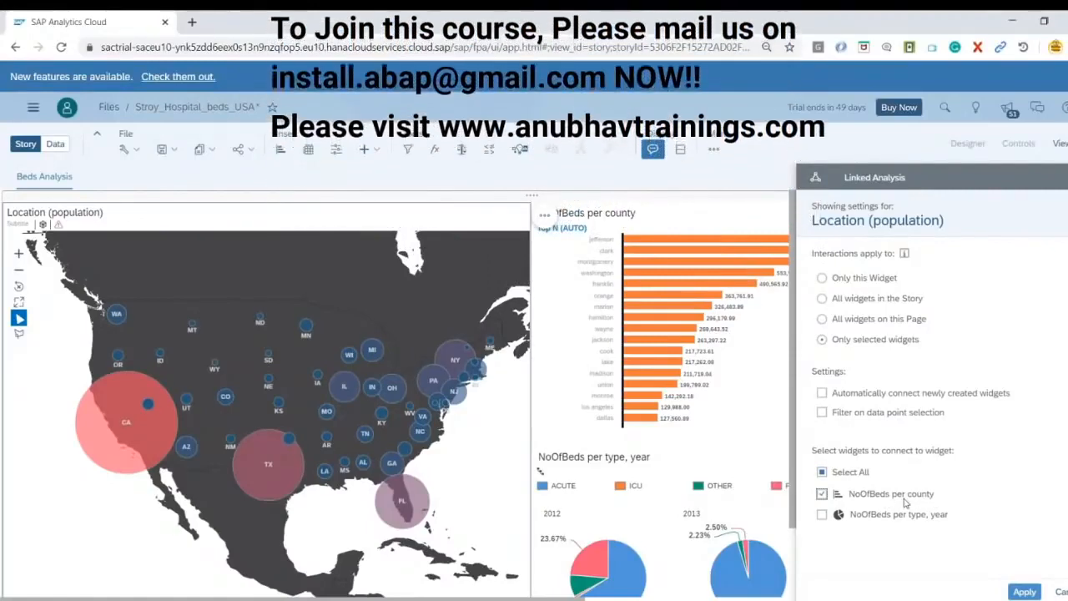
click(850, 417)
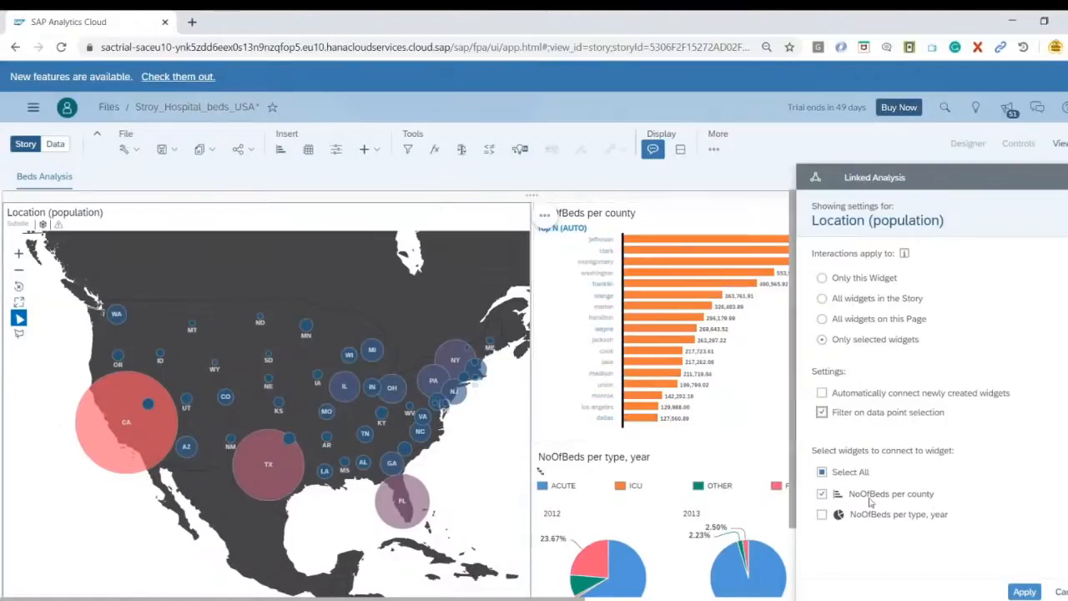
click(1025, 591)
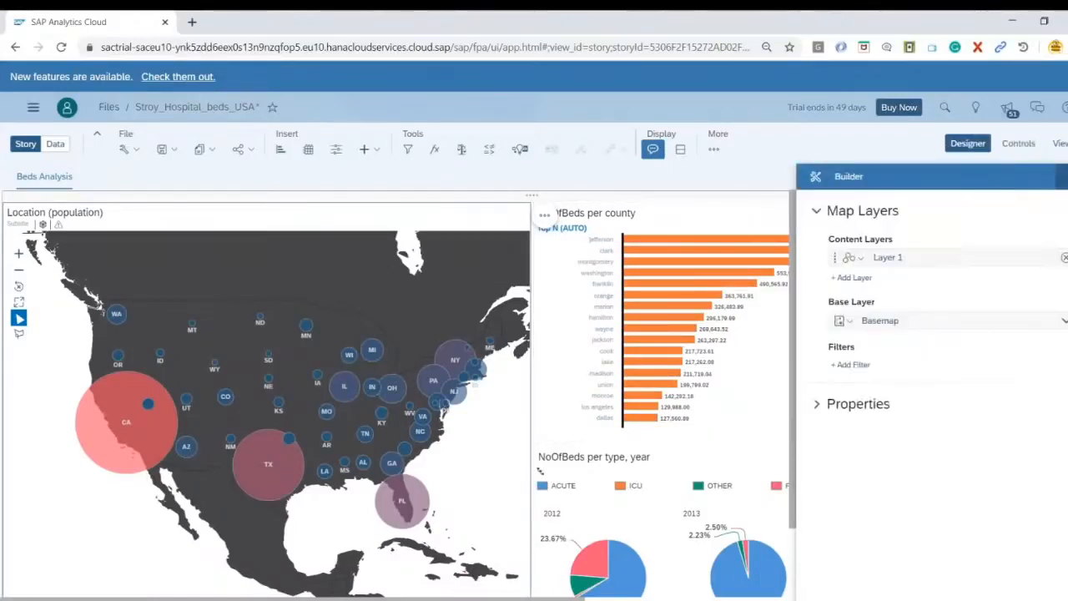
Set the county bar chart's Linked Analysis to only selected widgets, connecting NoOfBeds per type, year, and apply it
click(565, 286)
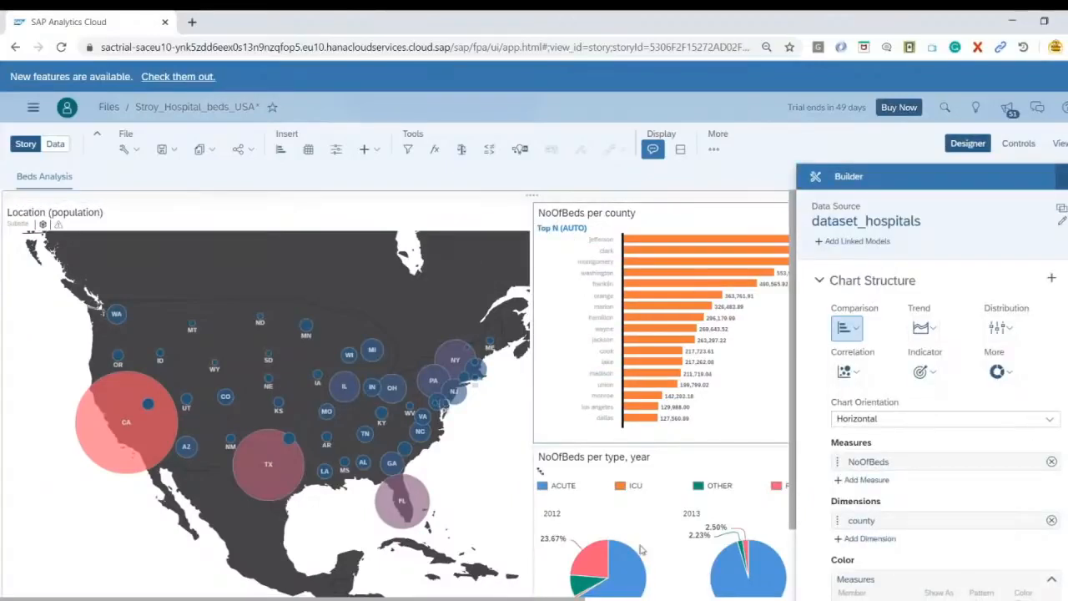
scroll(584, 501, right, 5)
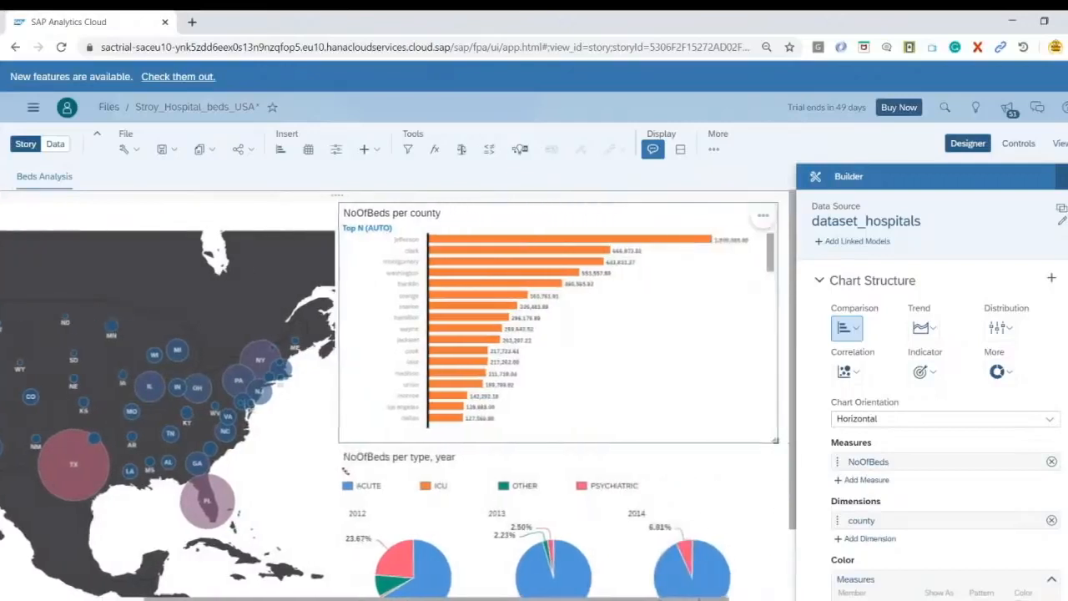
click(733, 218)
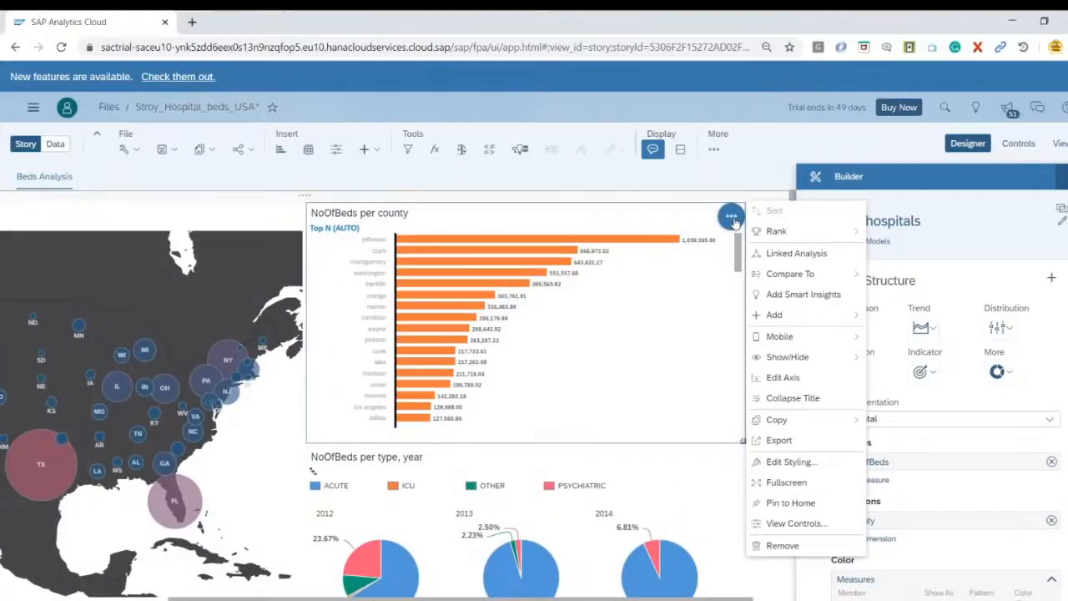
click(803, 257)
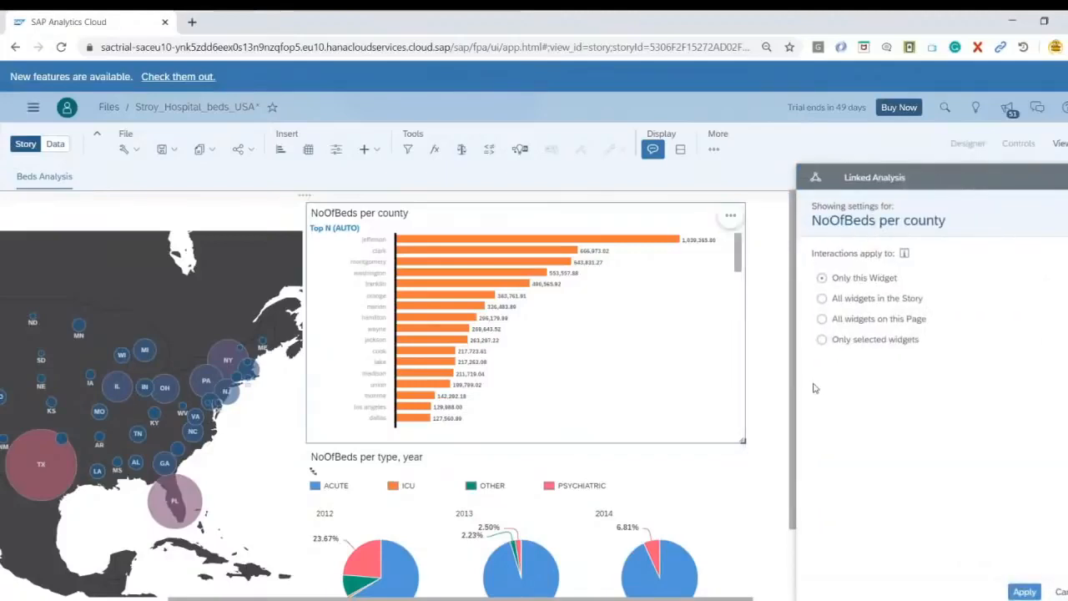
click(822, 340)
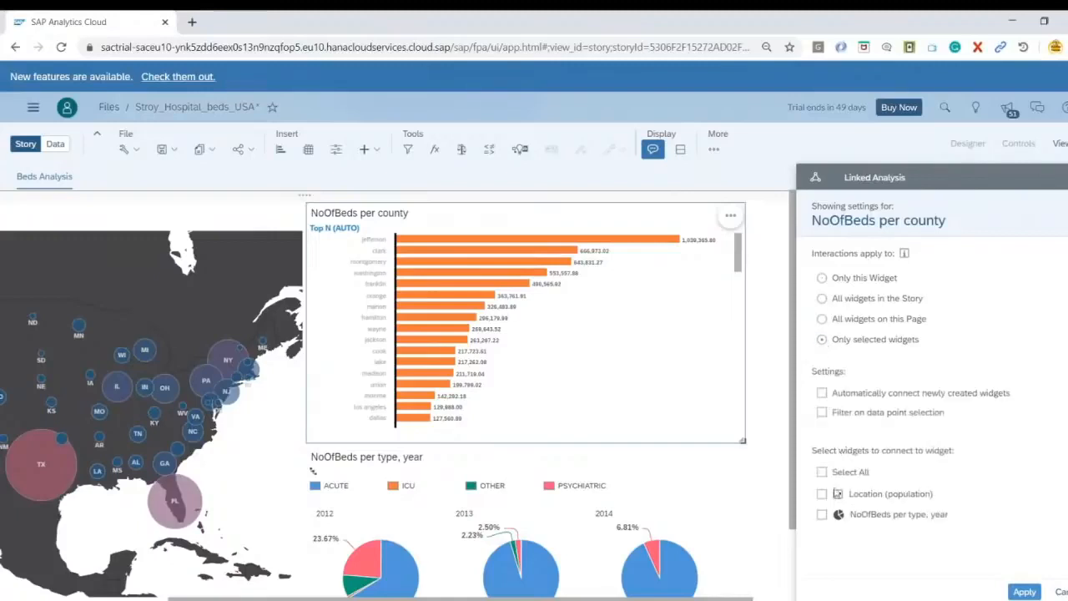
click(822, 515)
click(1023, 592)
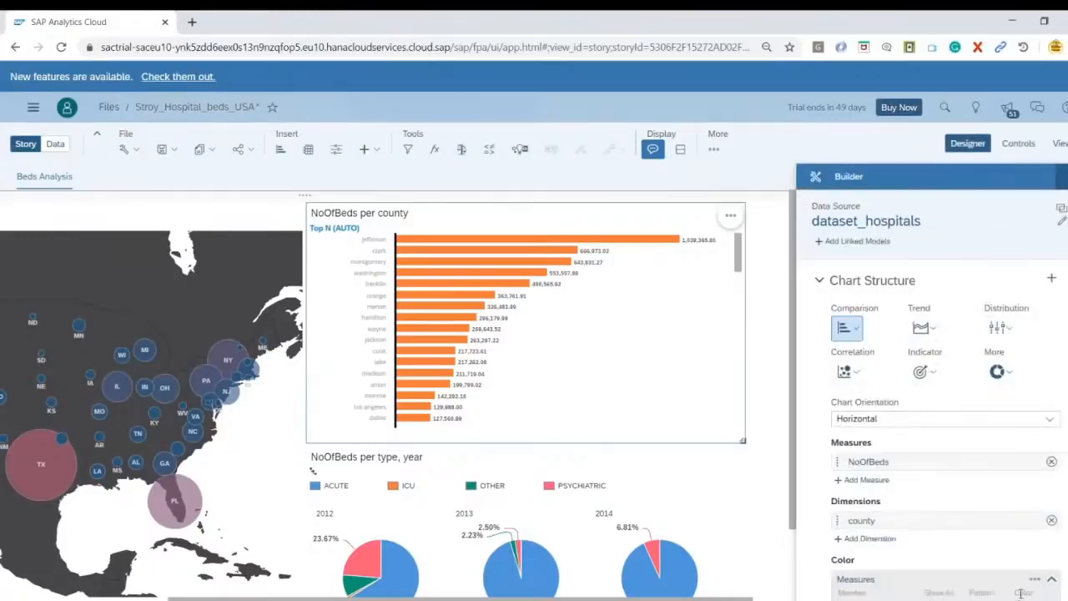
Save the hospital beds story under its existing name
scroll(797, 442, down, 2)
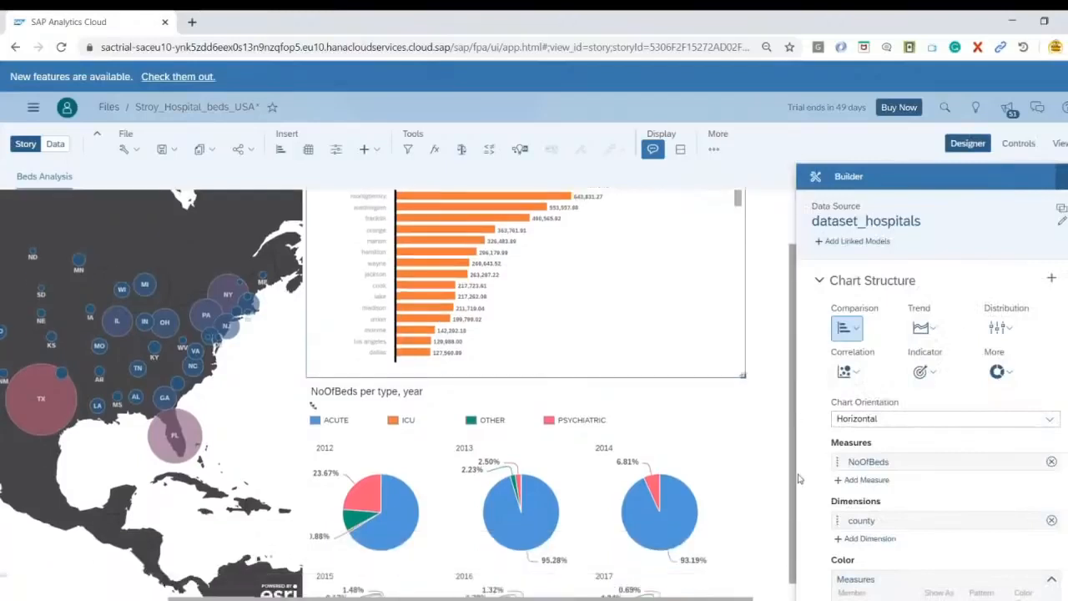
scroll(797, 359, up, 2)
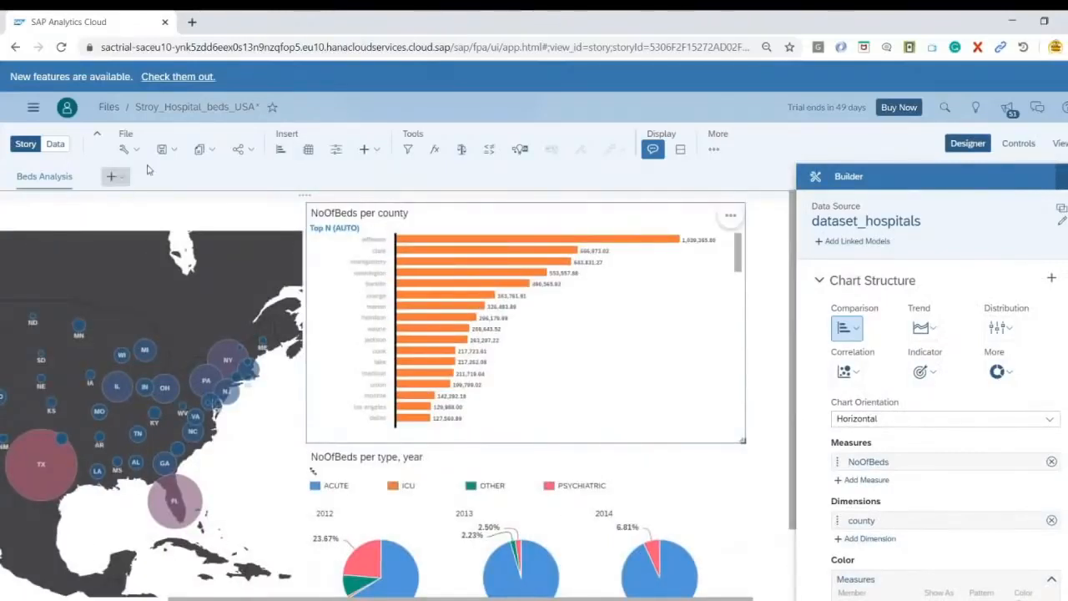
click(167, 150)
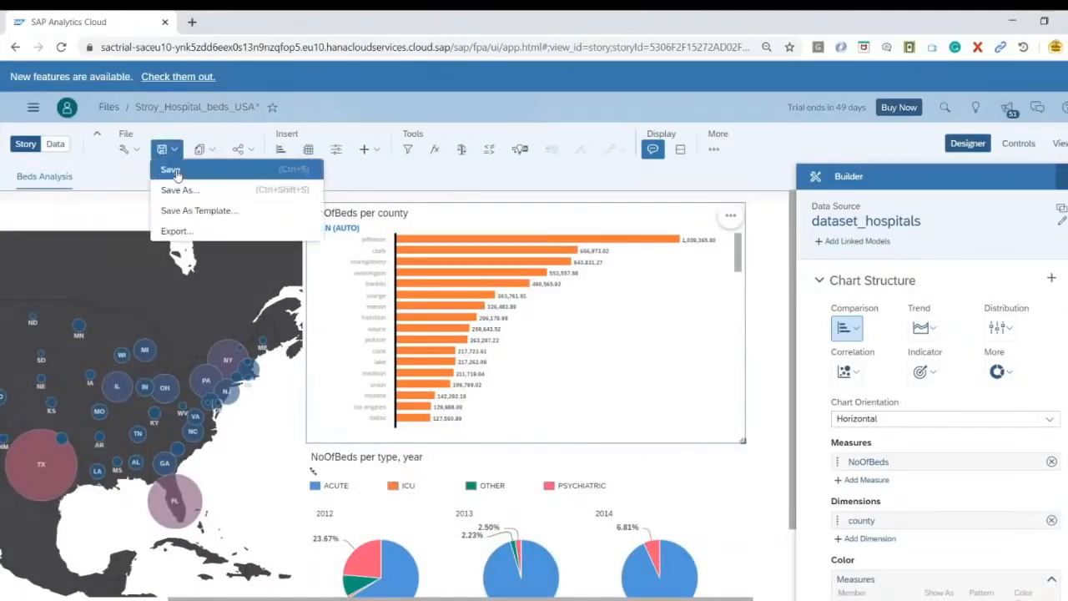
click(172, 171)
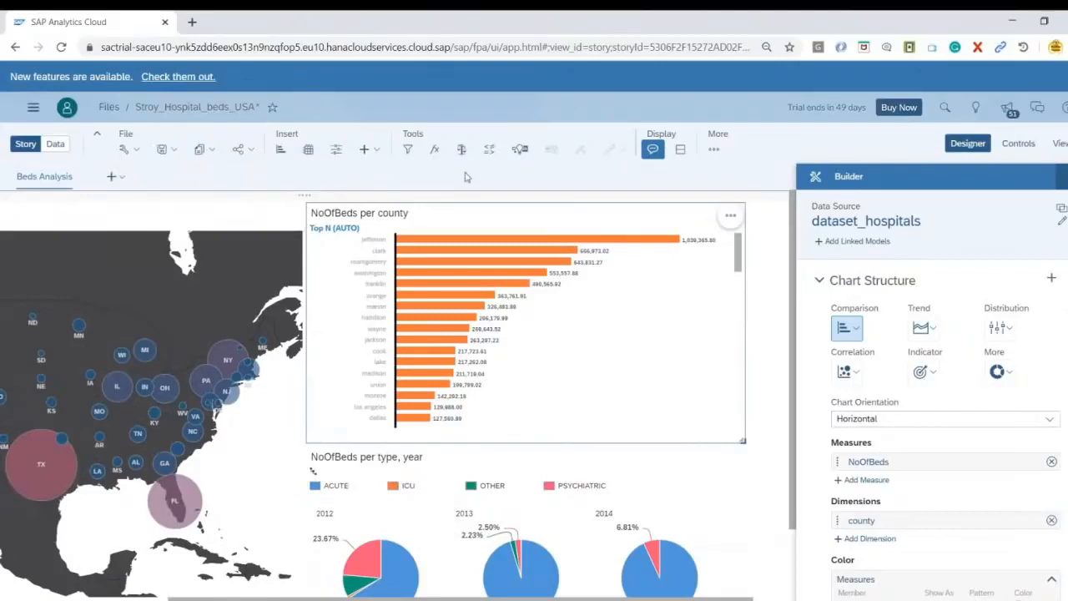
Switch the story to view mode and select Texas on the map to check the filtered county bar chart
click(1065, 150)
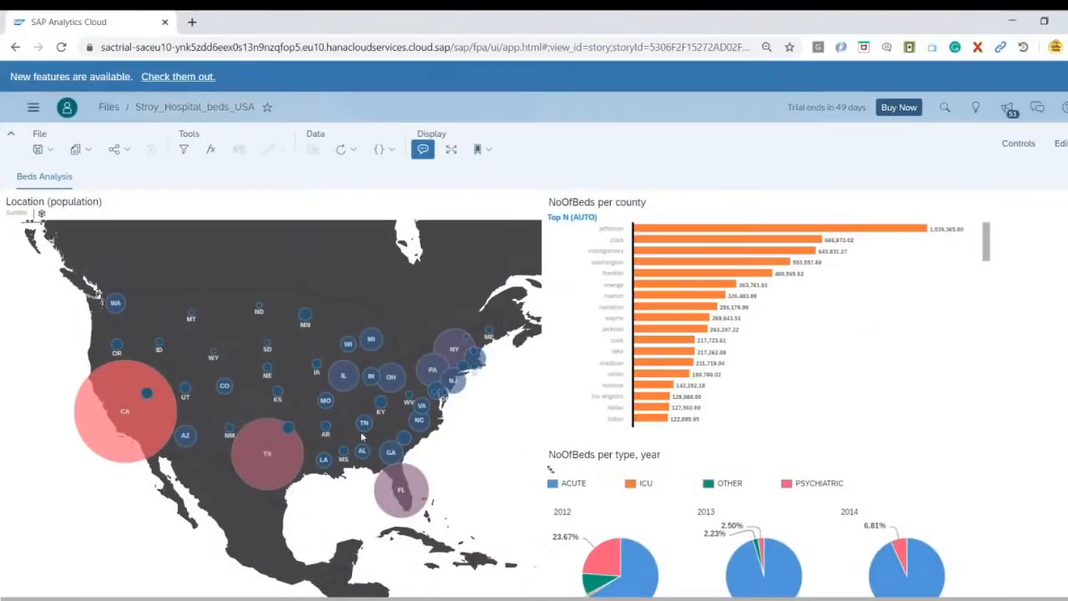
mouse_move(282, 466)
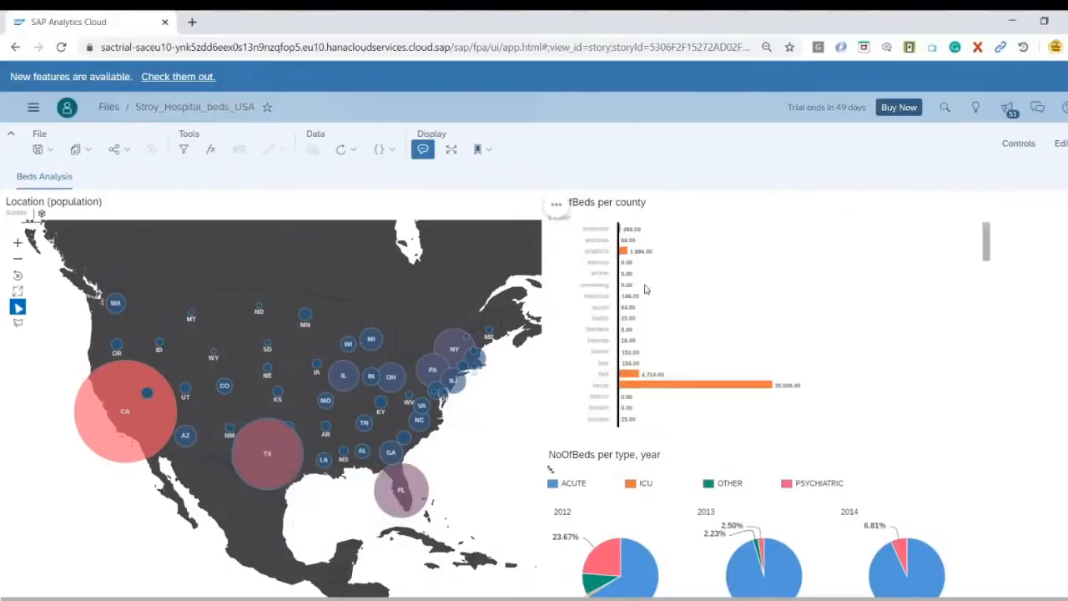
scroll(727, 305, down, 5)
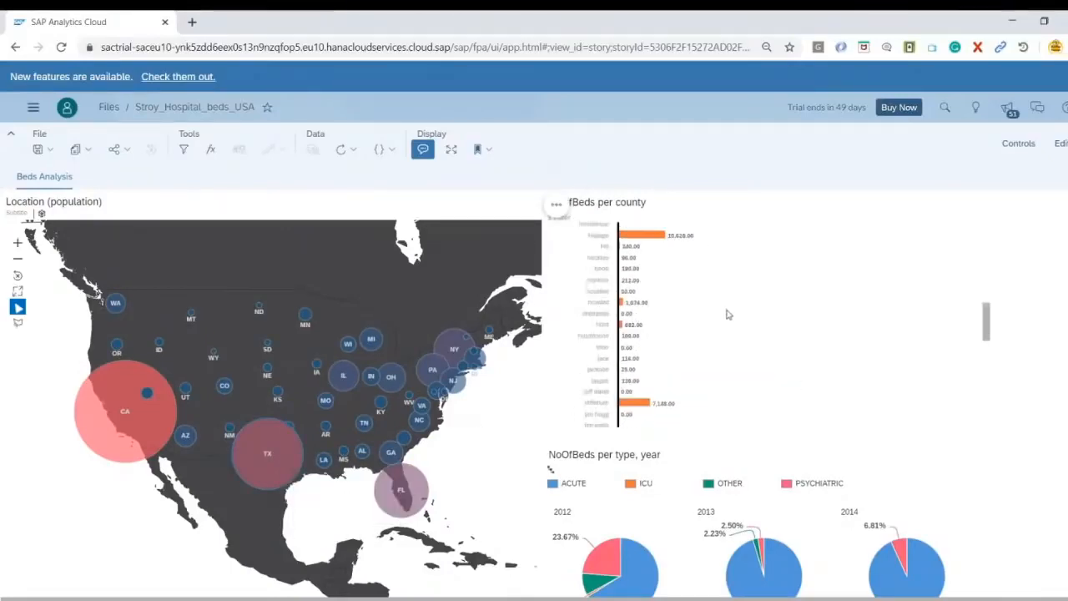
scroll(727, 314, down, 2)
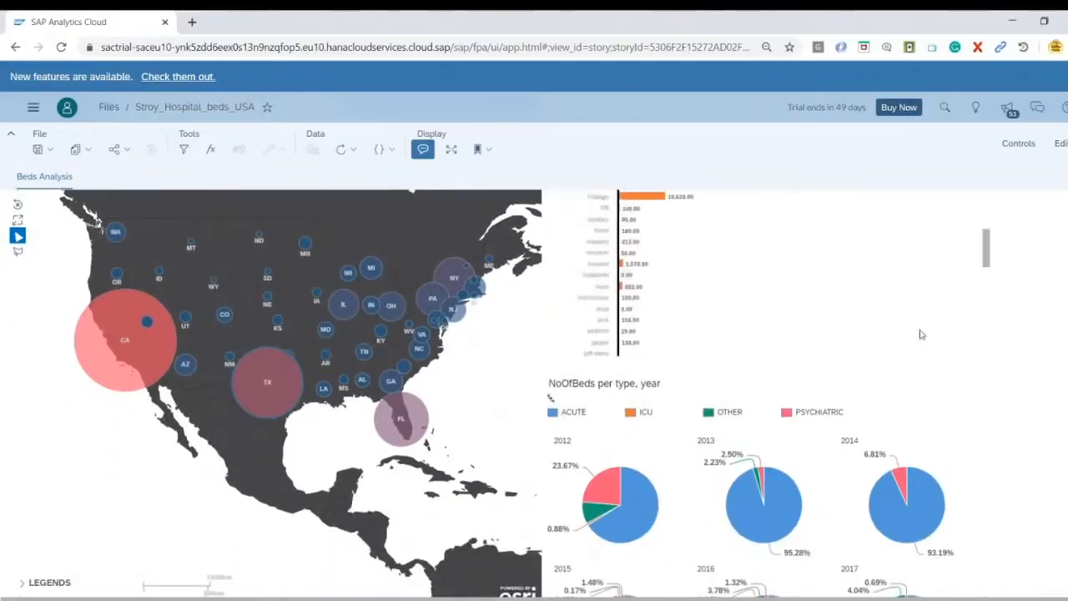
scroll(1022, 350, up, 2)
scroll(787, 377, up, 3)
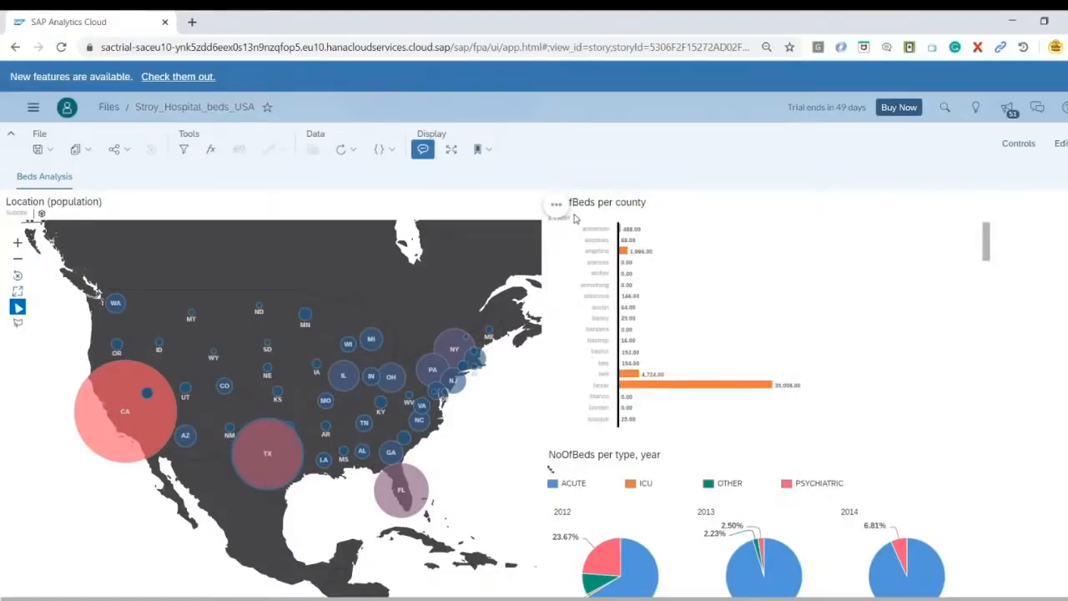
Rank the NoOfBeds per county bar chart to show only the Top 5 counties
mouse_move(562, 219)
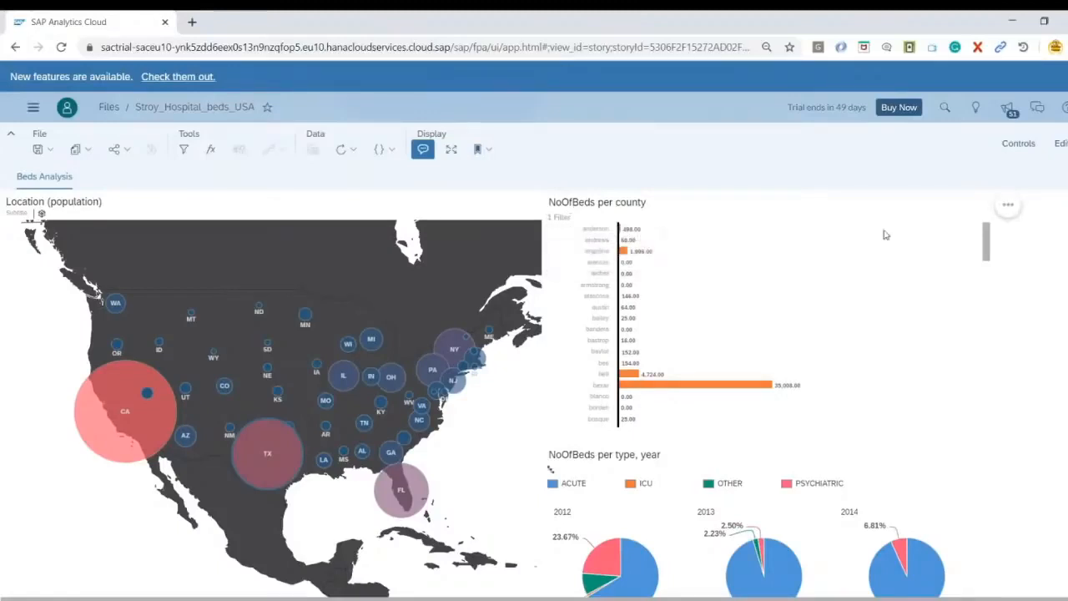
click(1008, 208)
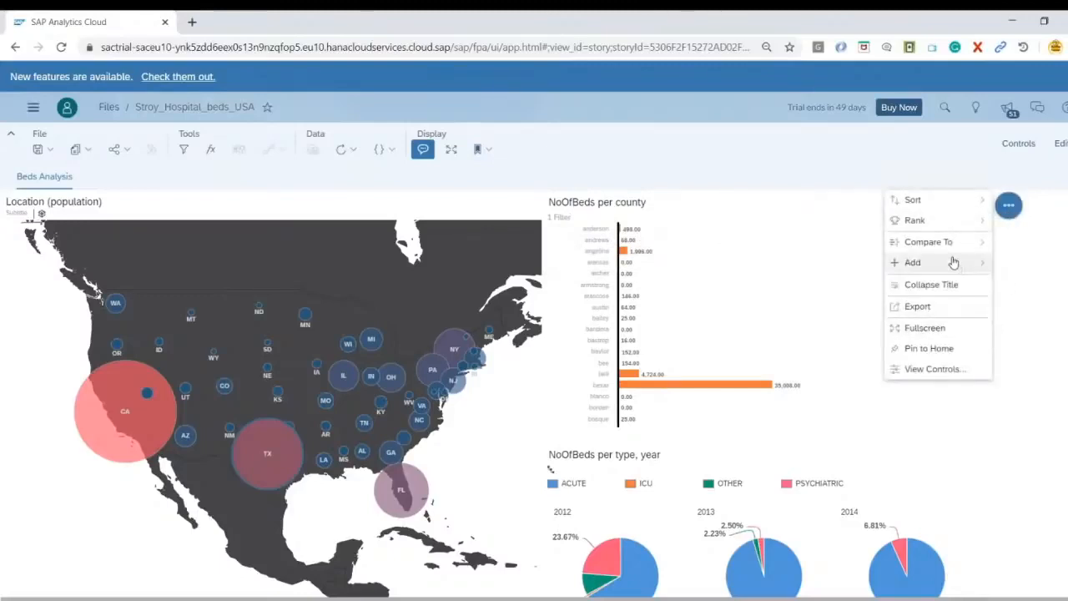
mouse_move(951, 264)
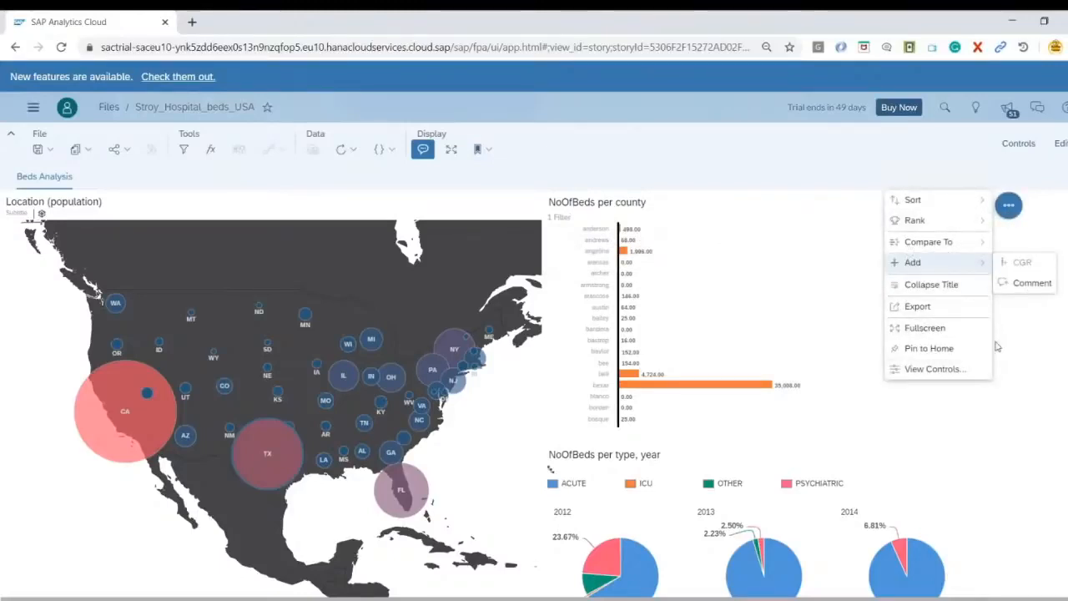
mouse_move(952, 223)
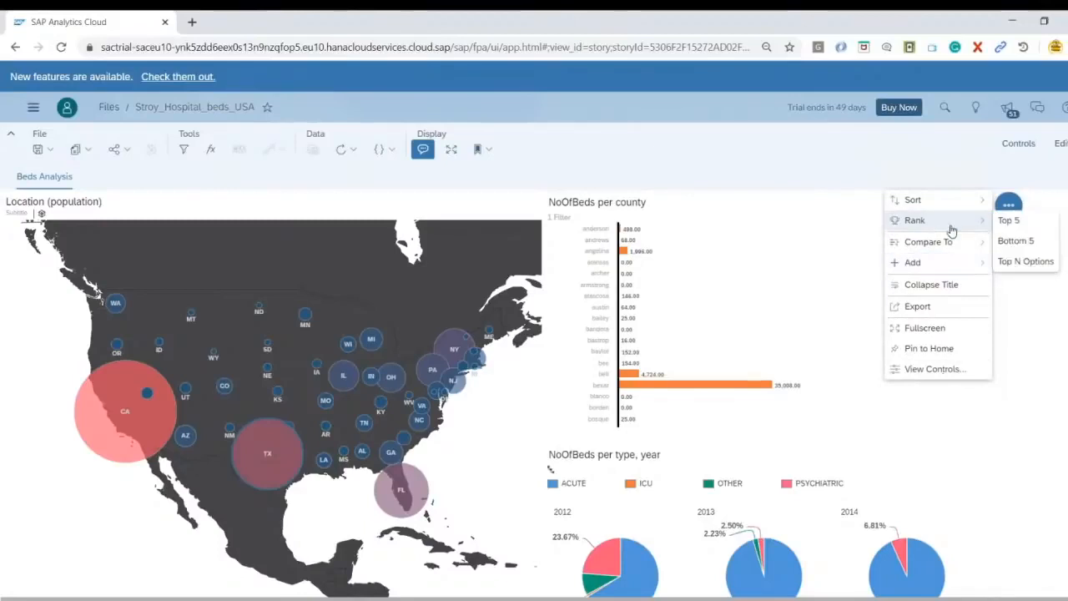
click(1011, 221)
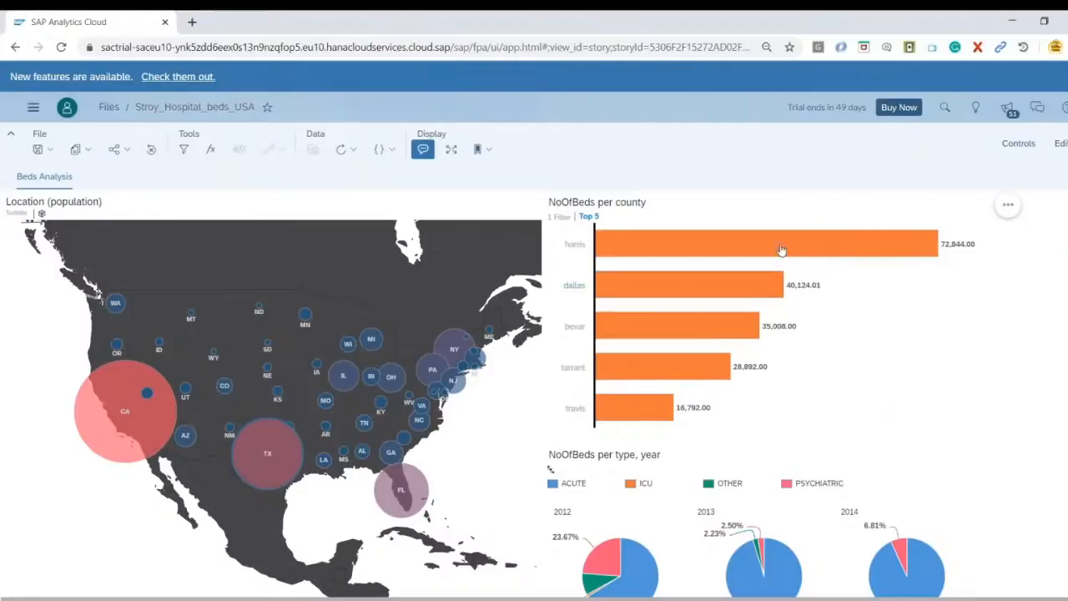
scroll(982, 342, down, 1)
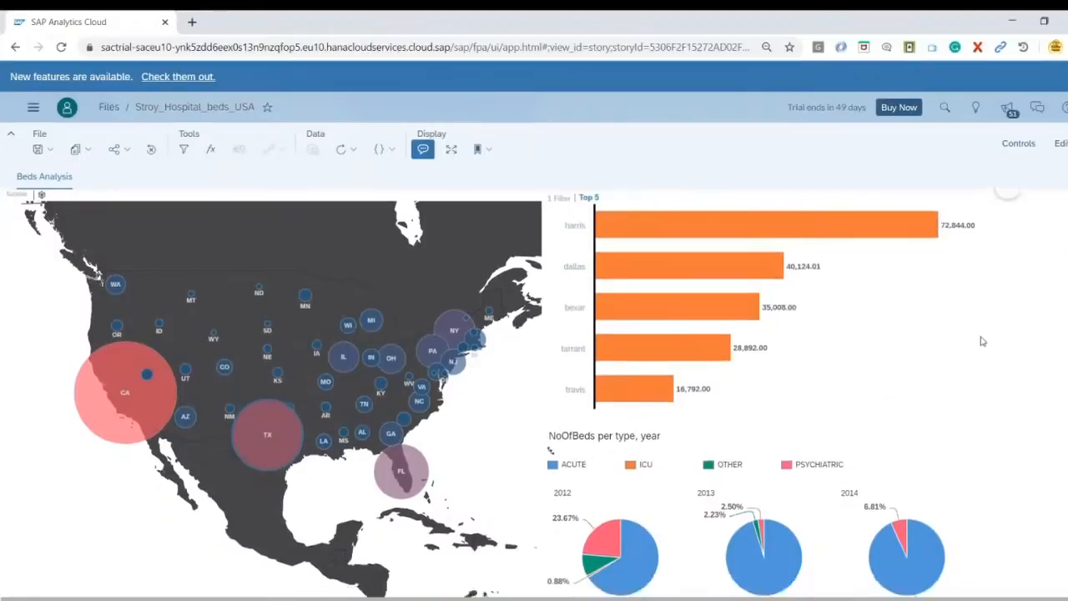
scroll(727, 222, up, 1)
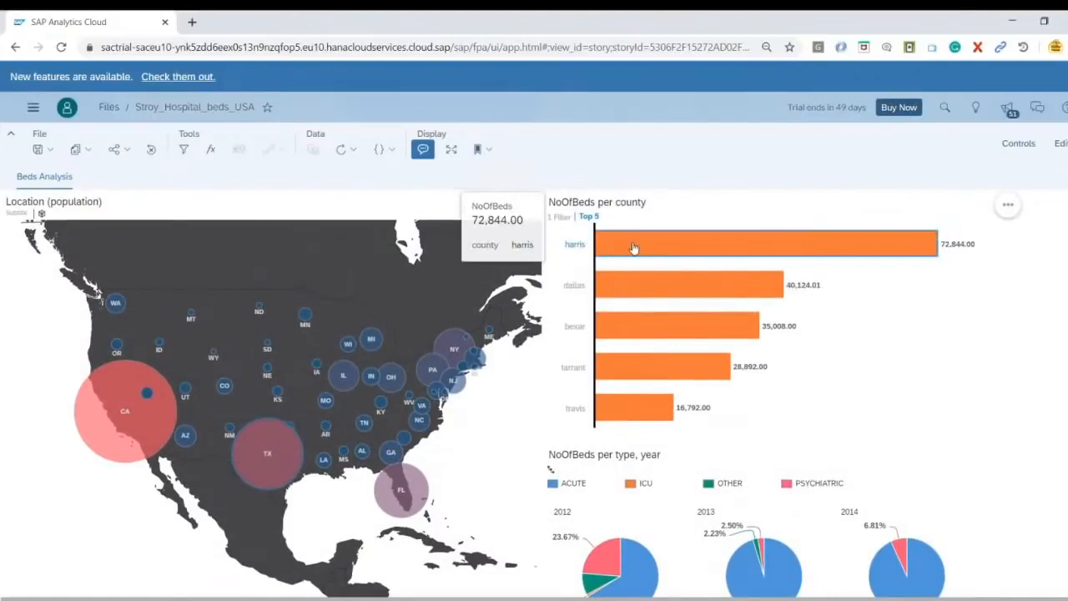
Select the harris bar in the county chart and examine the bed-type pies filtered to that county
click(634, 248)
scroll(994, 338, down, 1)
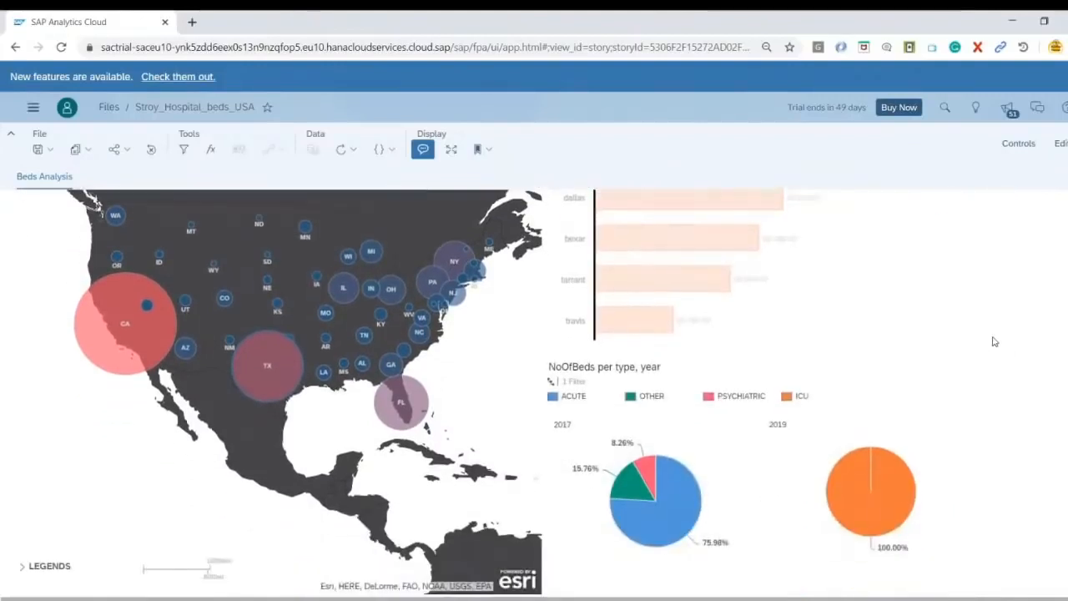
mouse_move(654, 501)
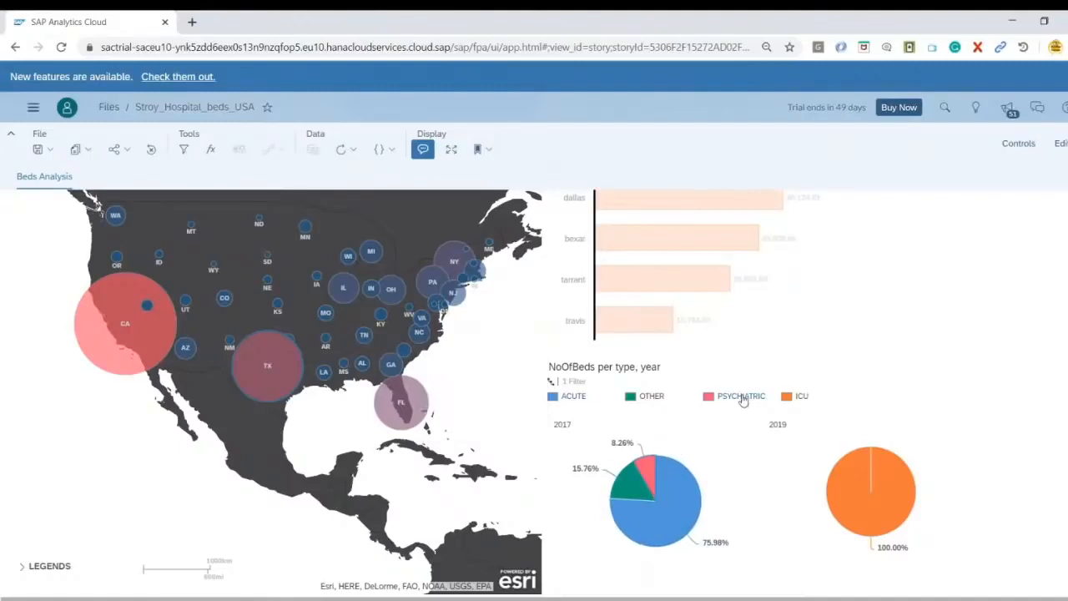
mouse_move(631, 486)
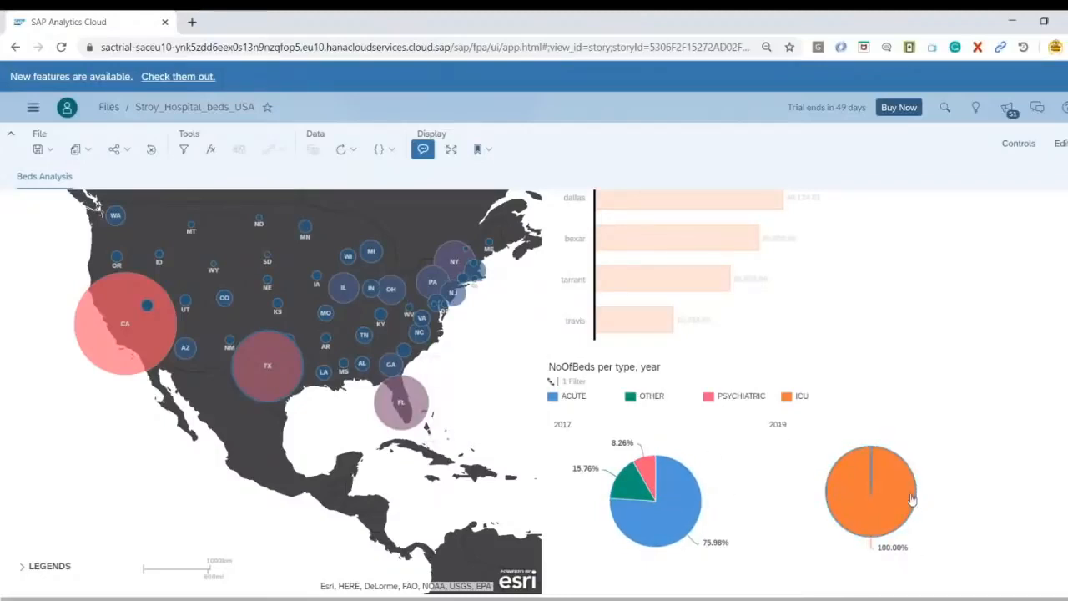
mouse_move(903, 495)
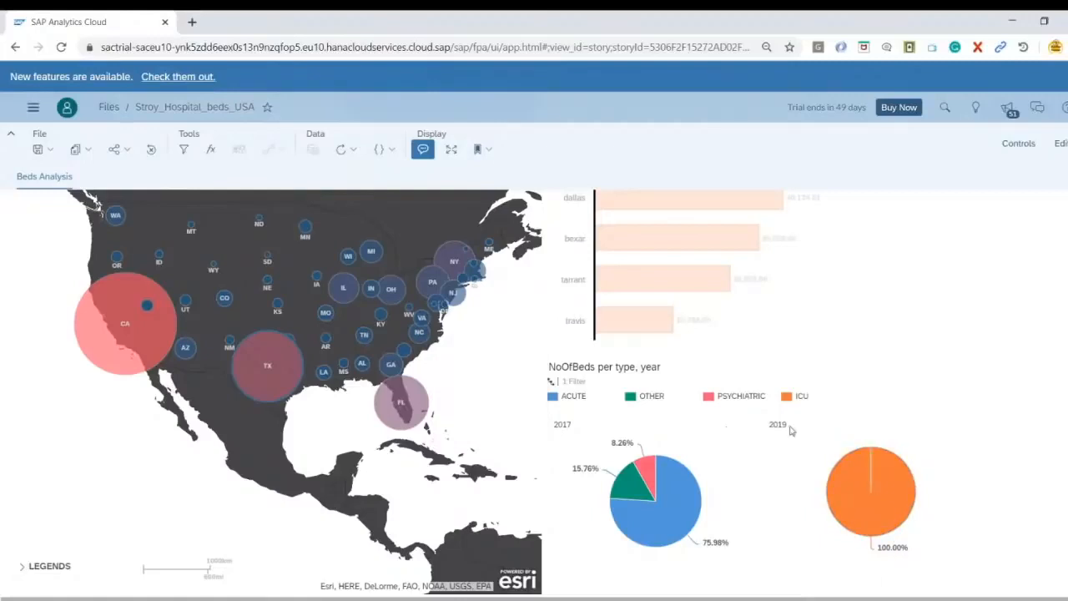
scroll(882, 381, up, 2)
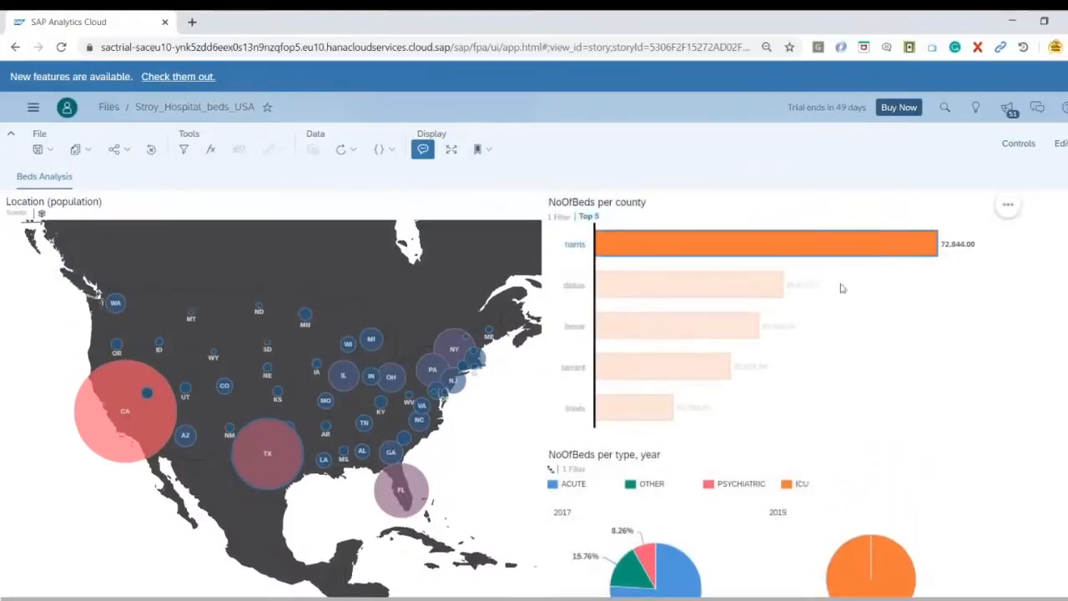
Add dallas, bexar, tarrant and travis to the county selection and check the bed-type pies for the combined counties
ctrl+click(767, 283)
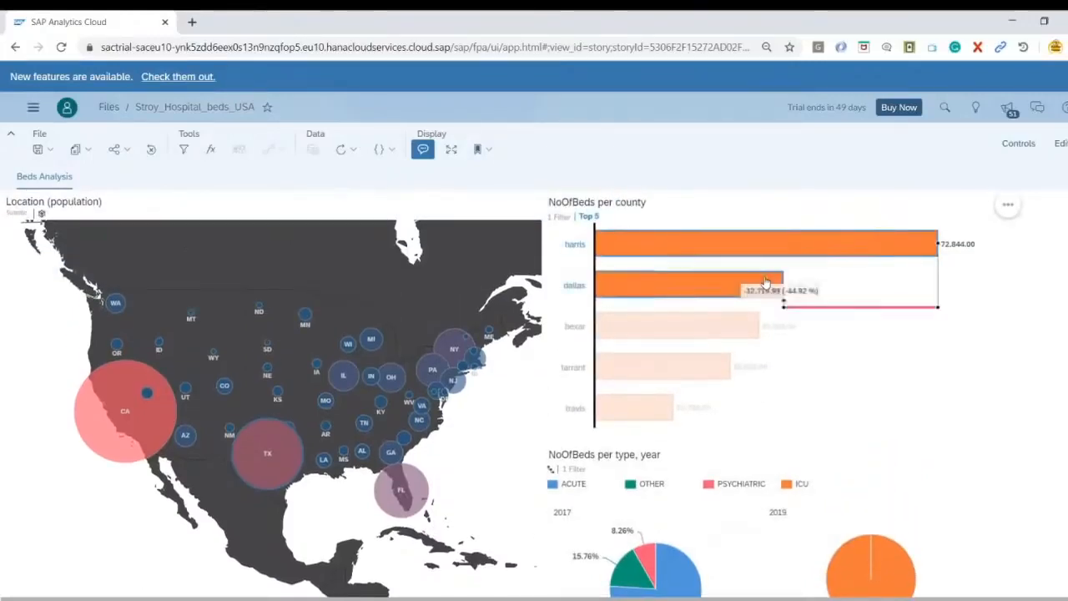
ctrl+click(712, 334)
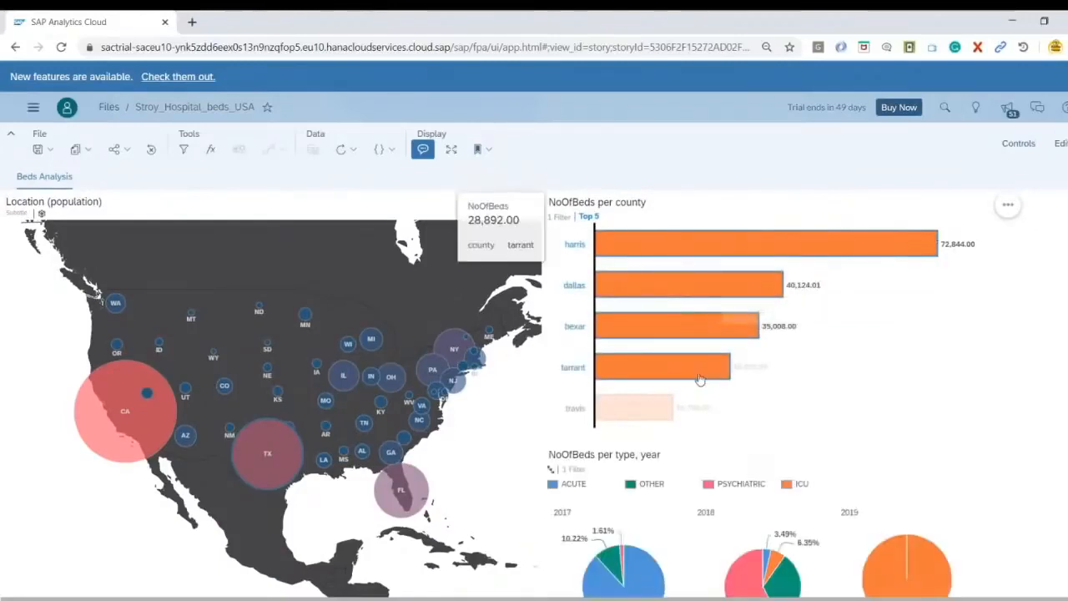
scroll(922, 410, down, 1)
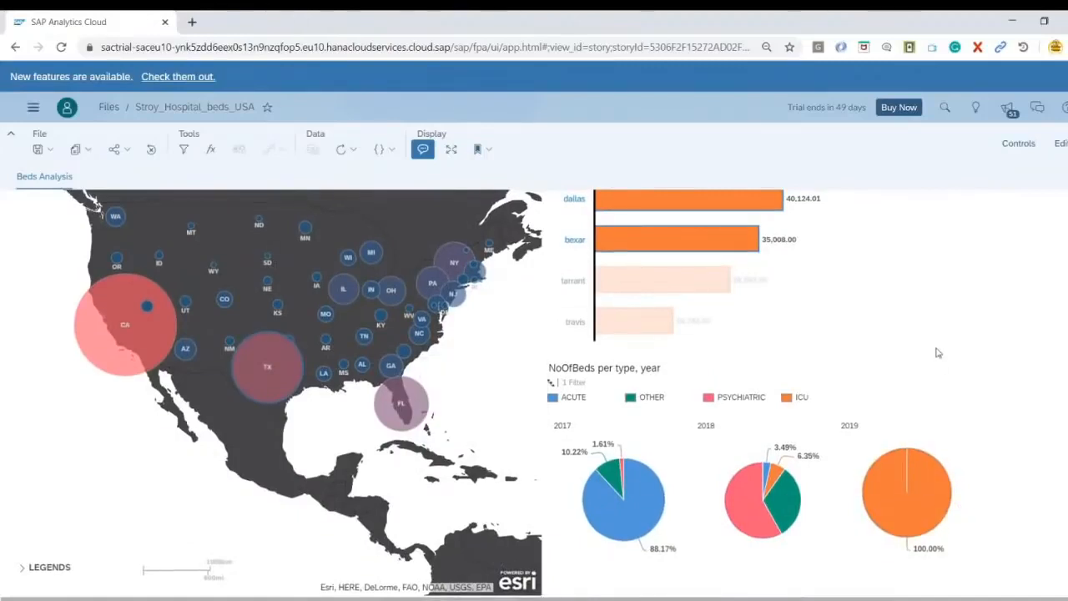
scroll(939, 350, up, 1)
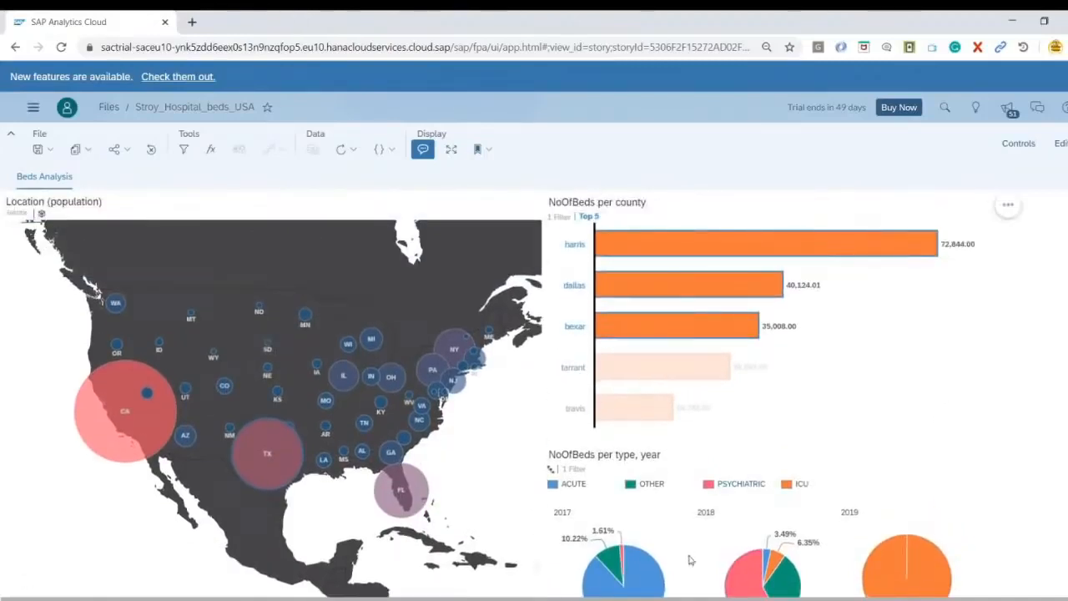
ctrl+click(666, 374)
ctrl+click(659, 415)
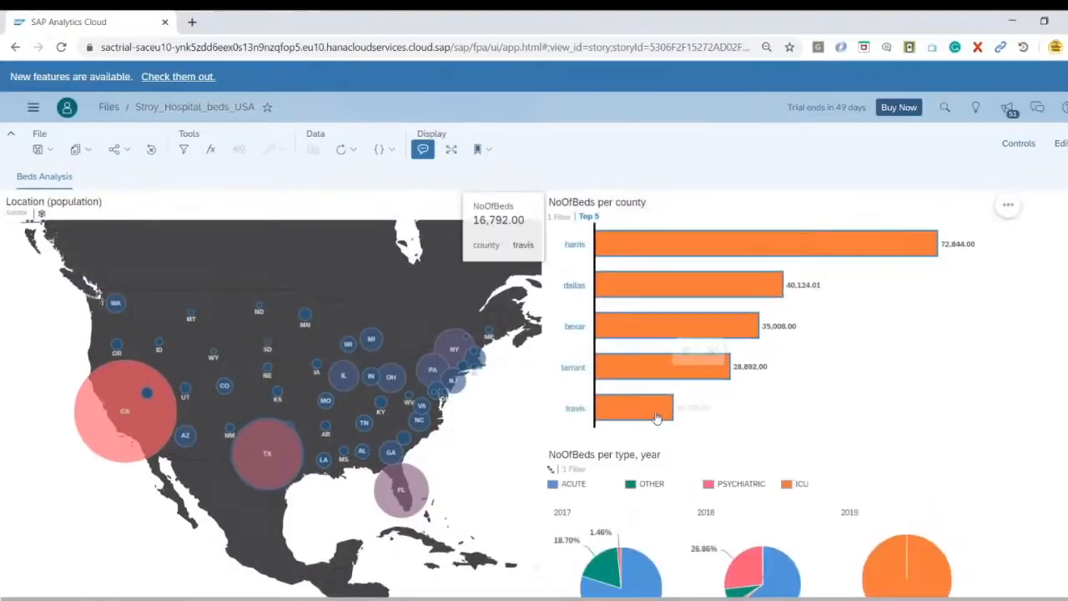
scroll(863, 424, down, 1)
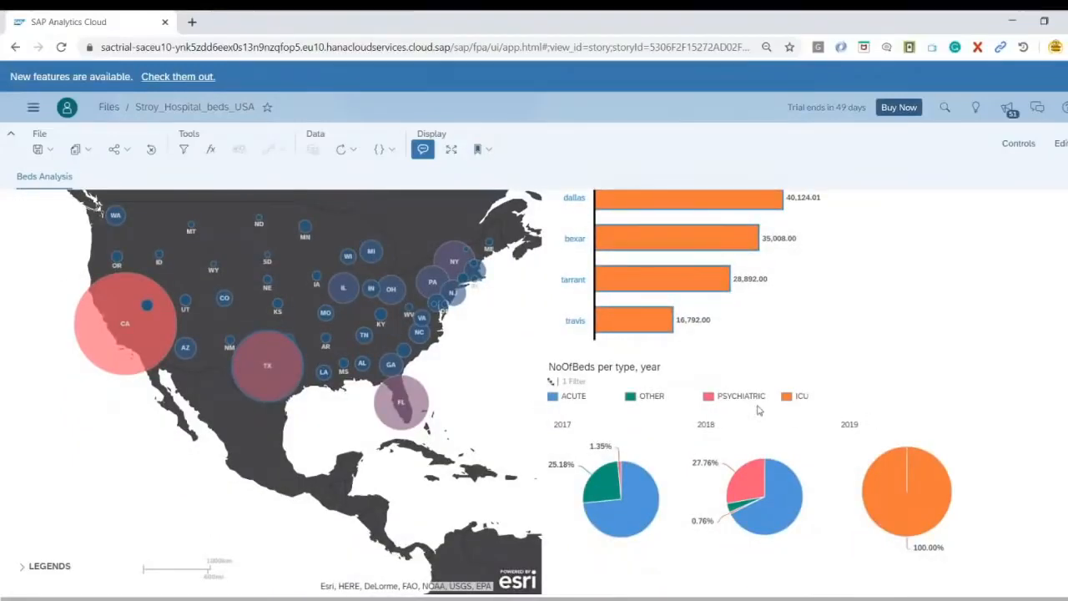
scroll(760, 409, up, 1)
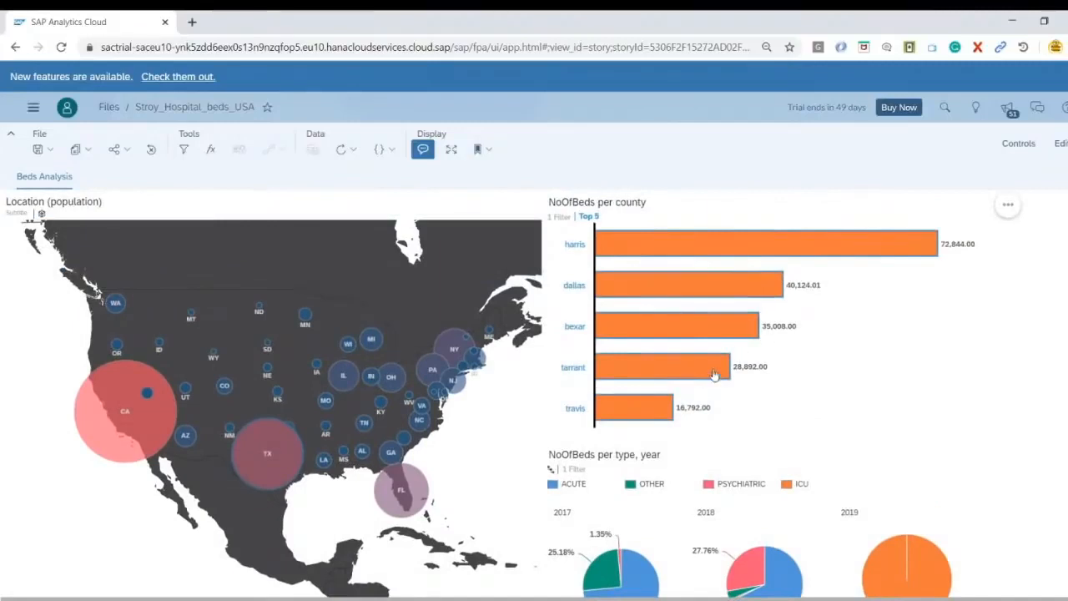
Deselect all five county bars, from travis up to harris, to clear the filter on the bed-type pies
ctrl+click(656, 410)
ctrl+click(668, 369)
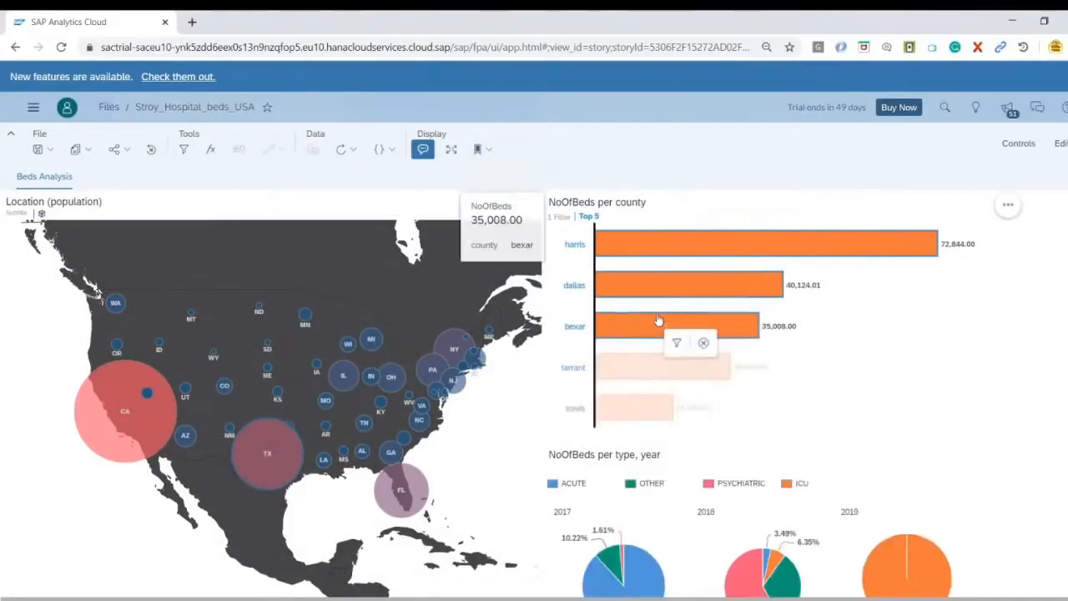
ctrl+click(658, 321)
ctrl+click(659, 293)
ctrl+click(666, 245)
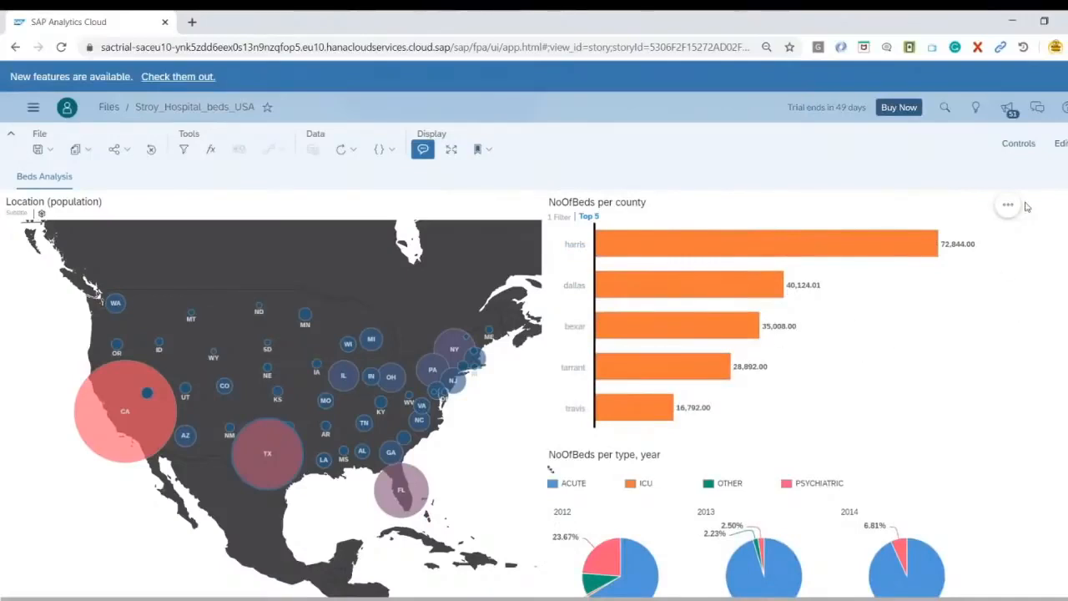
Return the story to edit mode, and review the "Our expected result" slide in PowerPoint before switching back to SAP Analytics Cloud
click(1059, 144)
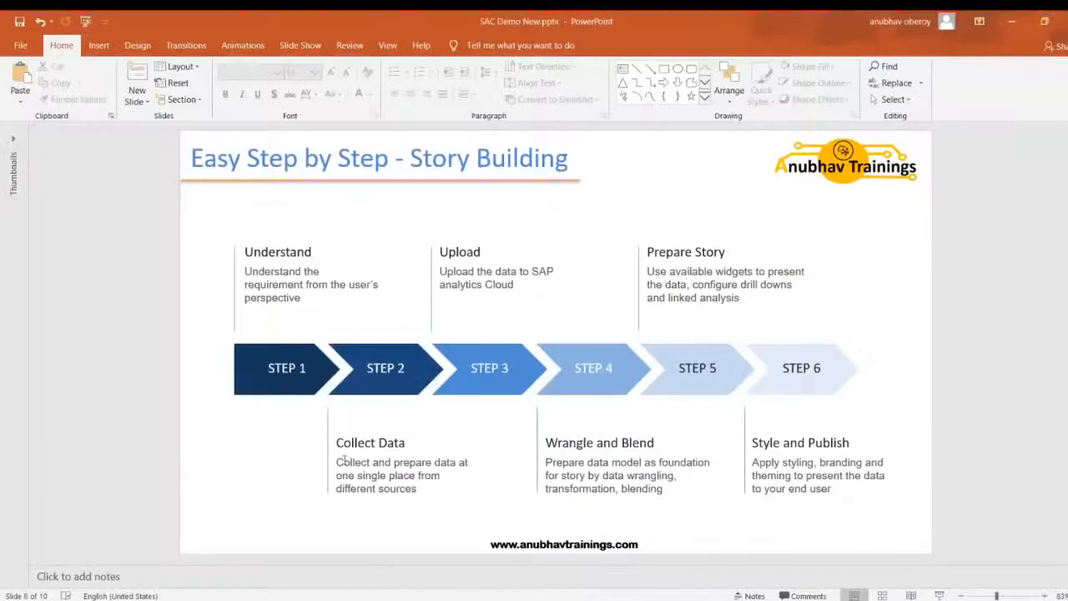
scroll(344, 459, up, 2)
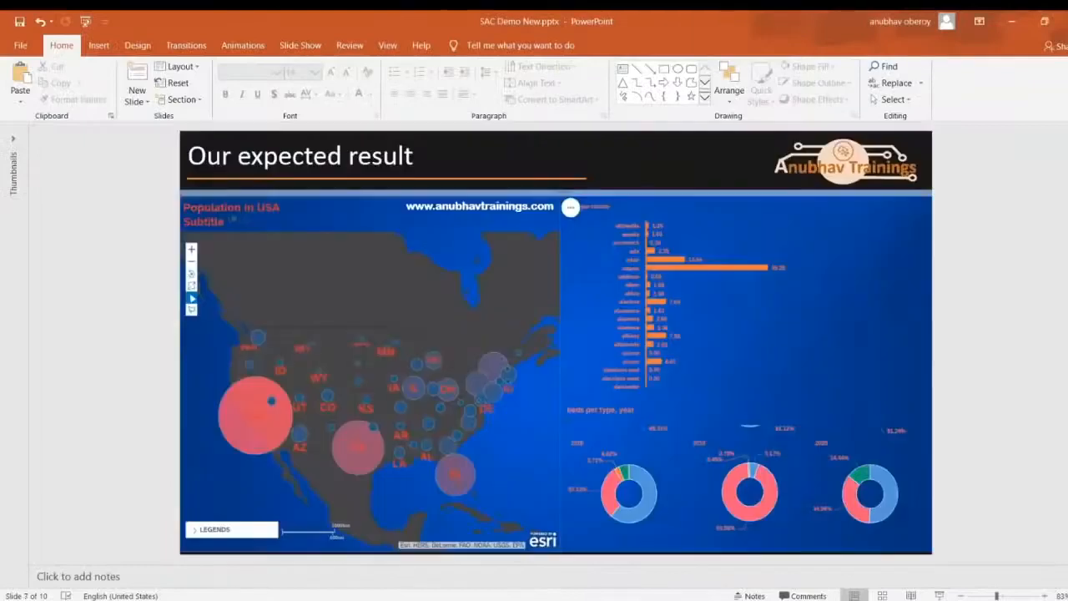
scroll(383, 464, down, 1)
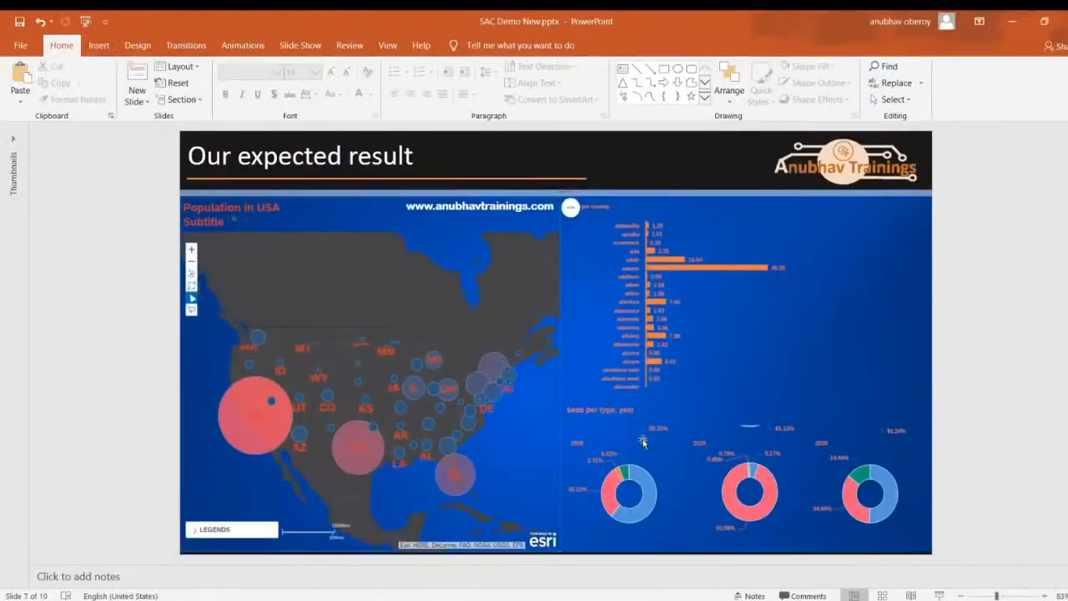
key(alt+Tab)
key(alt+Tab)
key(alt+Tab)
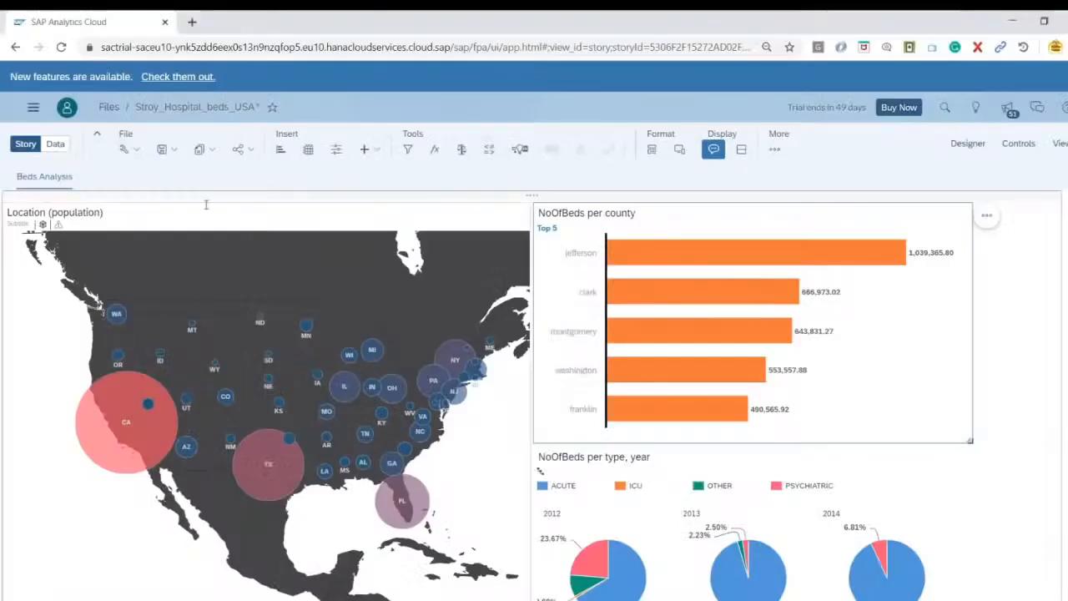
Retitle the geo map "Population per state in USA"
triple_click(76, 213)
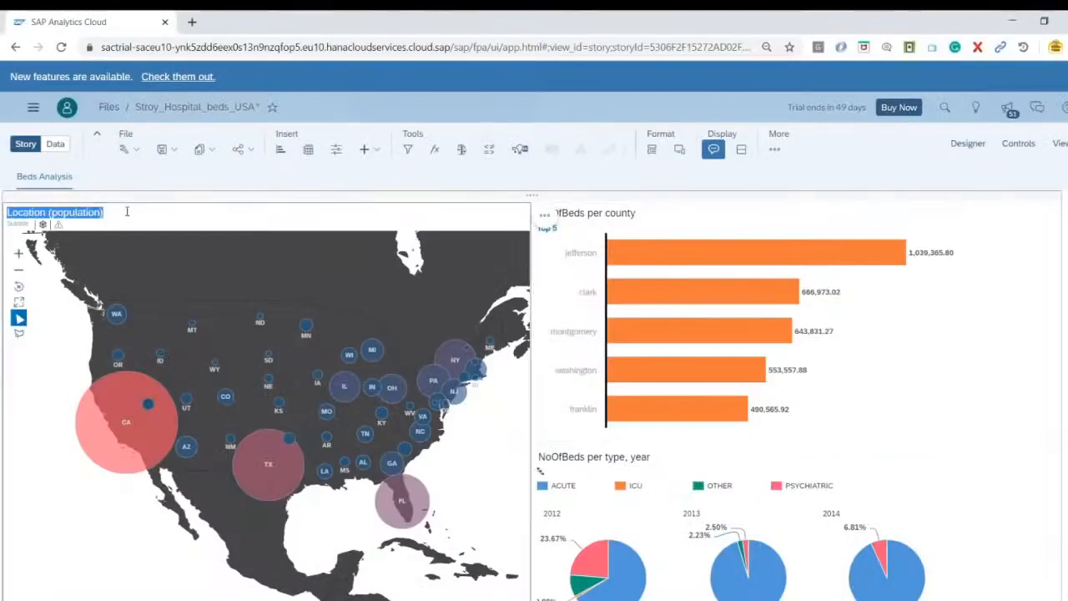
key(BackSpace)
text(Population per state in USA)
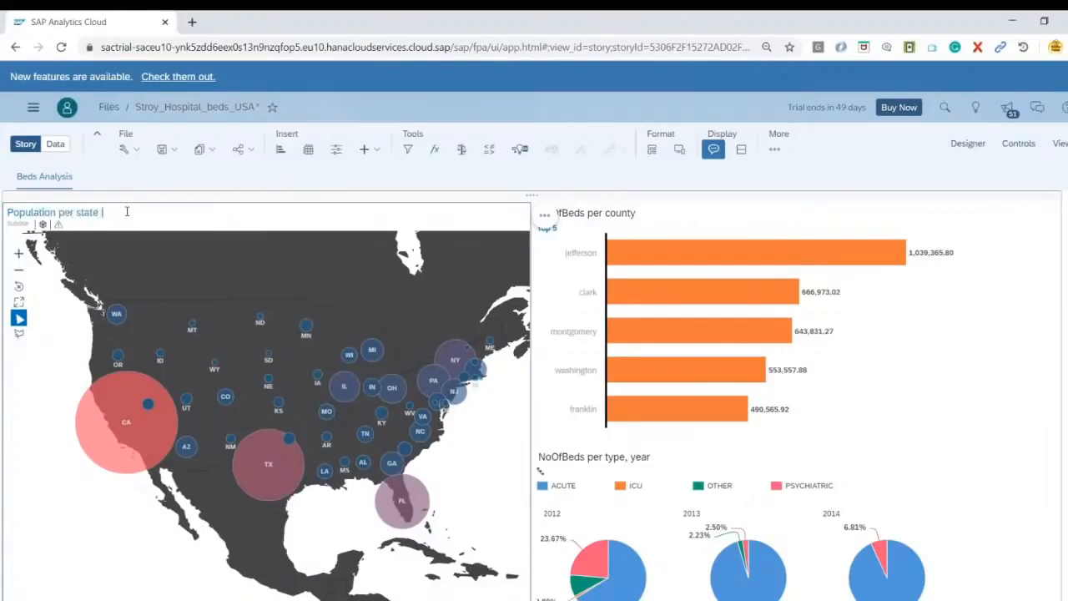
Open the styling options for the page and lane and change the page background type to Image
click(1030, 242)
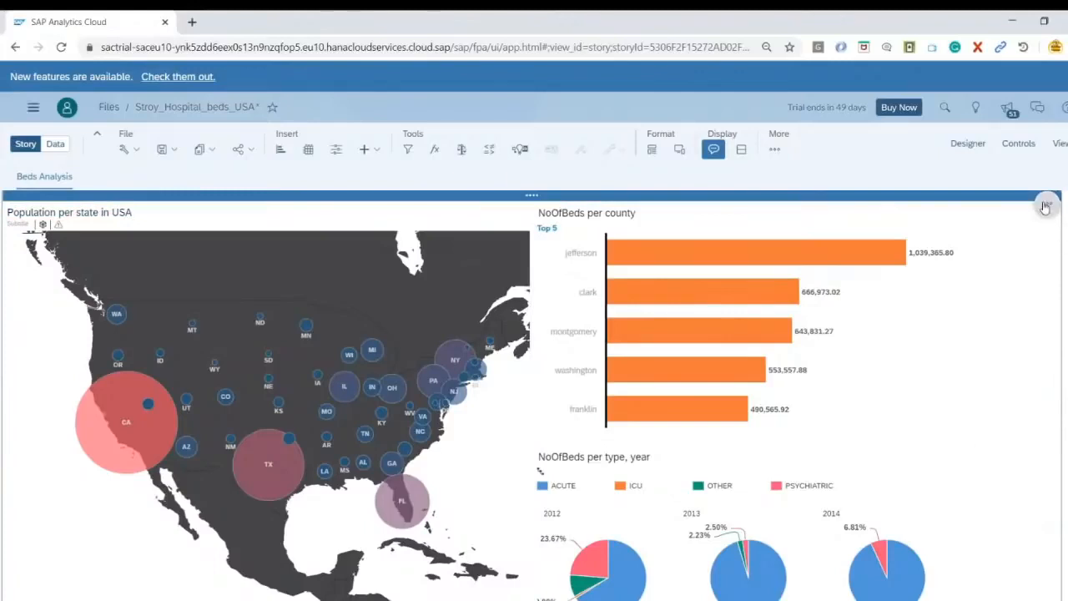
click(1046, 204)
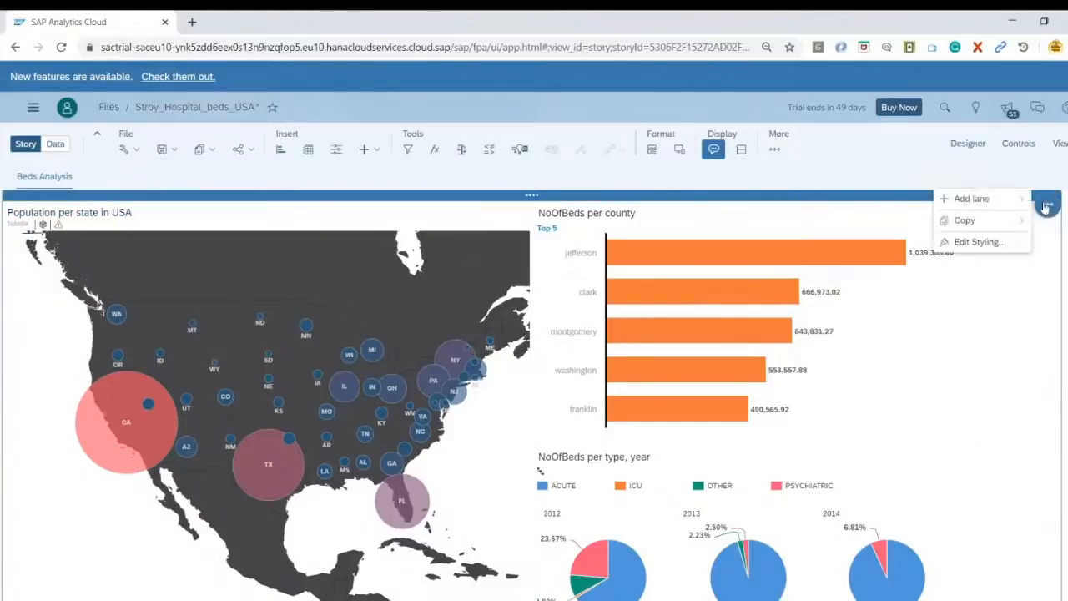
click(998, 242)
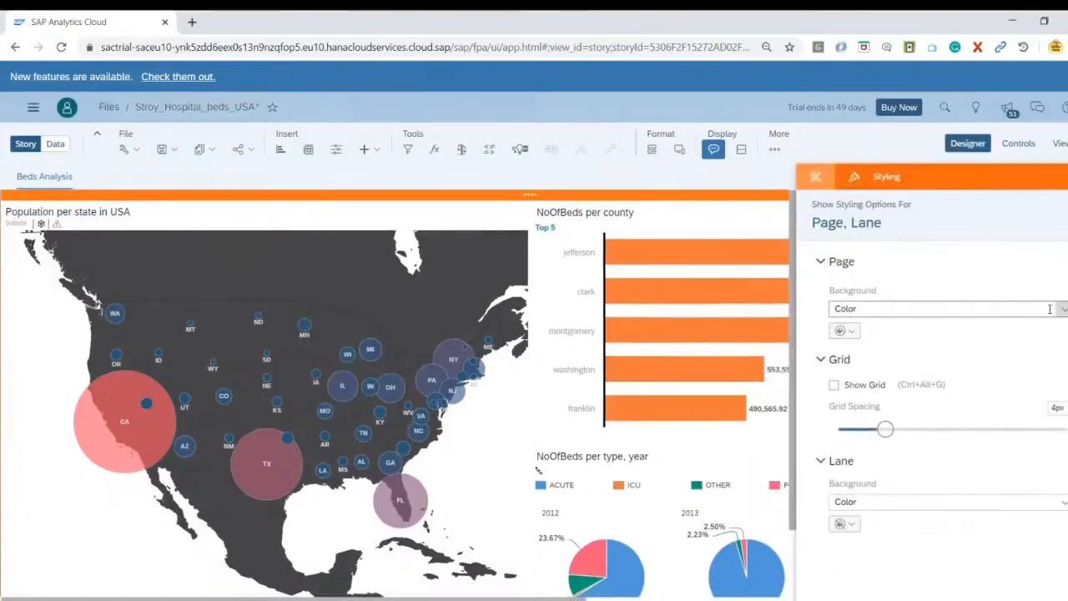
click(952, 309)
click(873, 369)
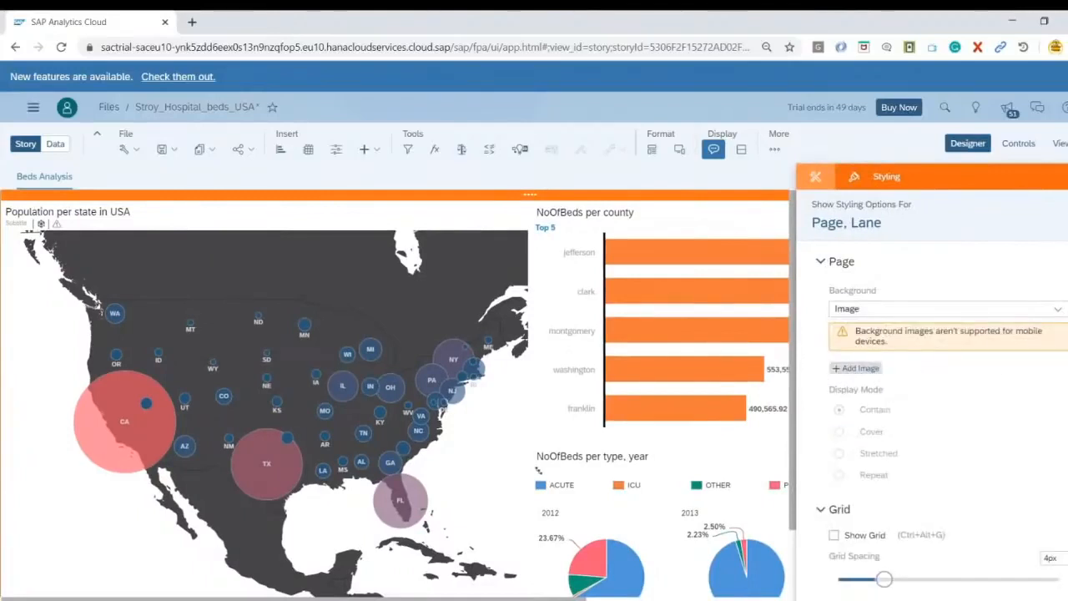
Upload bluetxt.jpg from the Desktop as the page background image and set its display mode to Cover
click(858, 369)
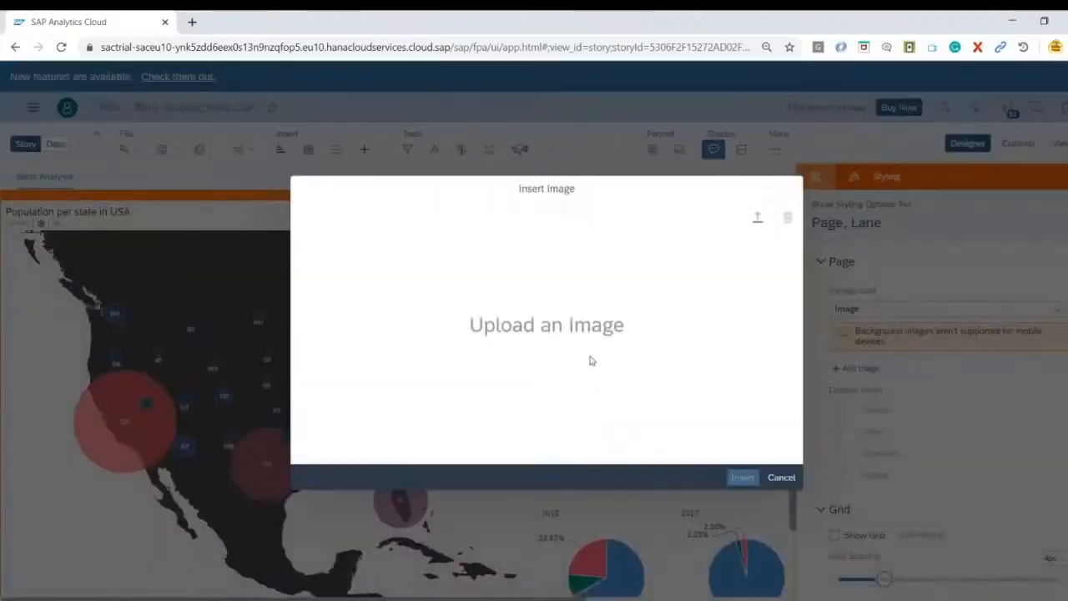
click(757, 220)
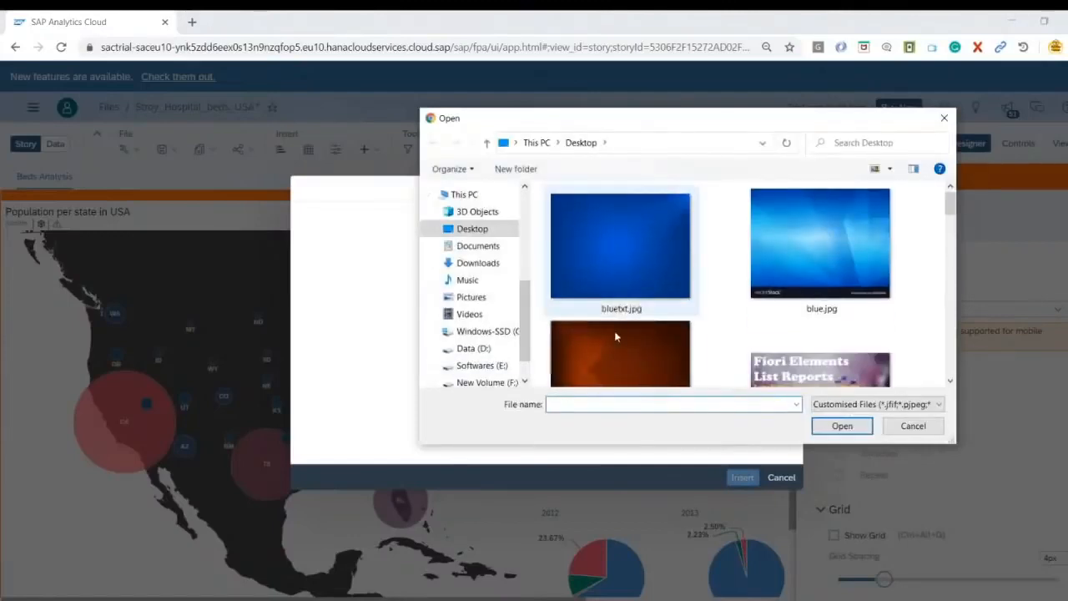
click(633, 272)
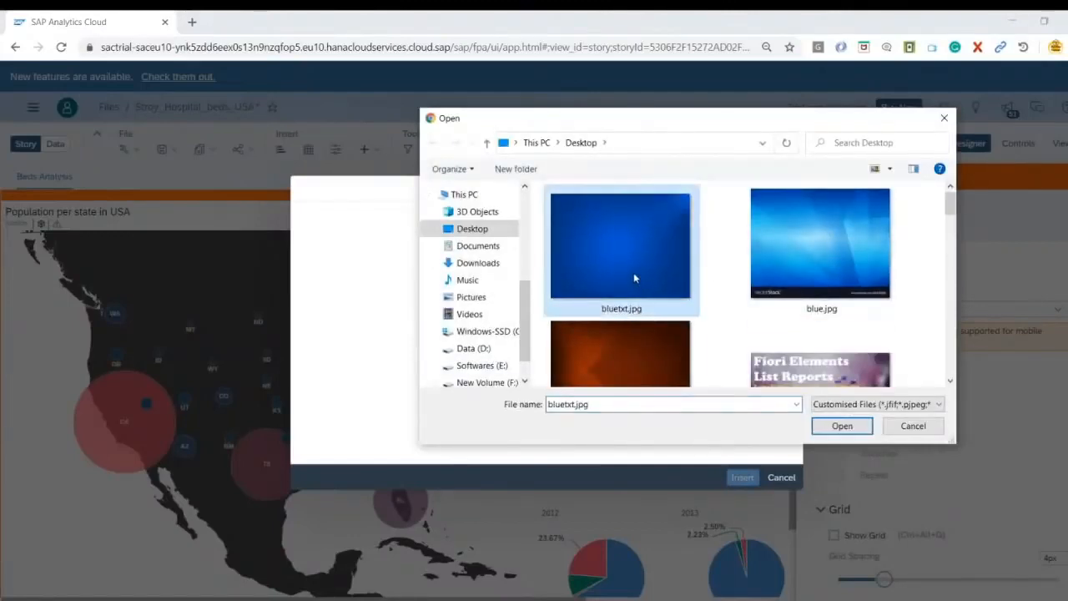
click(821, 426)
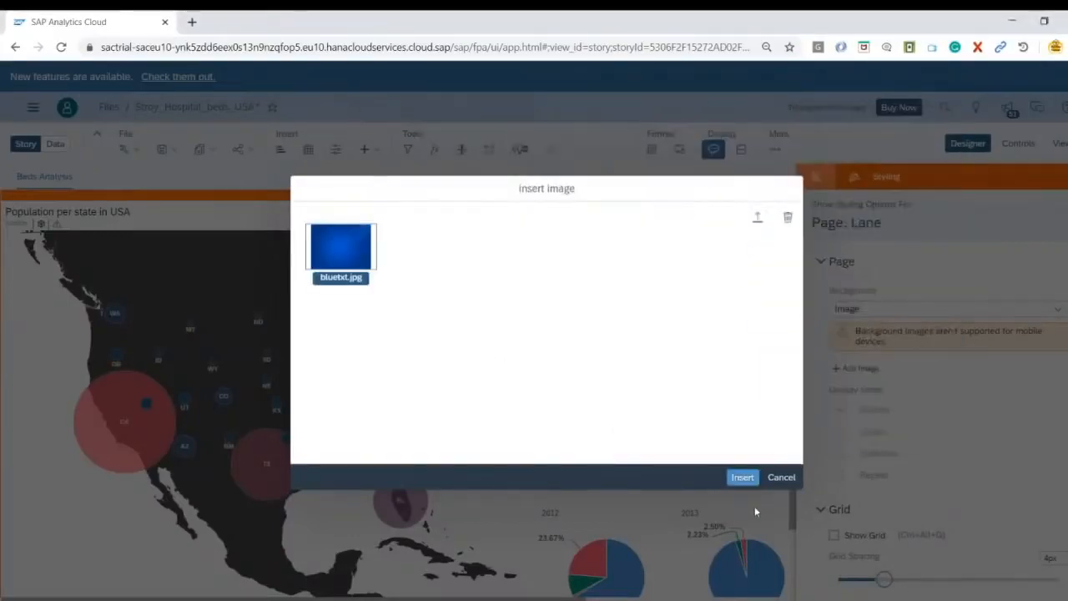
click(743, 478)
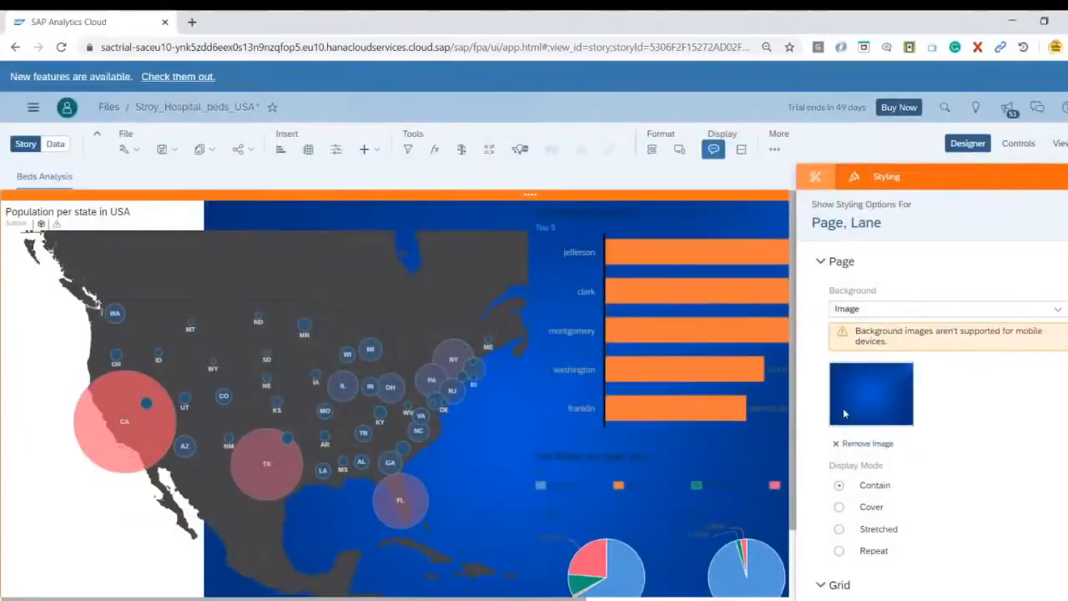
scroll(1006, 413, down, 2)
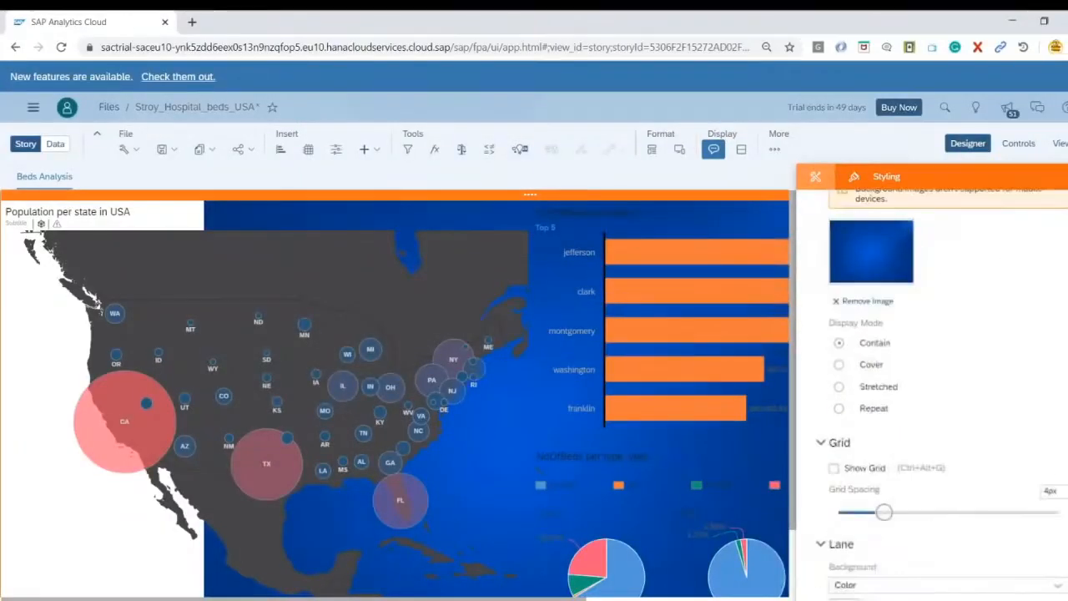
click(839, 367)
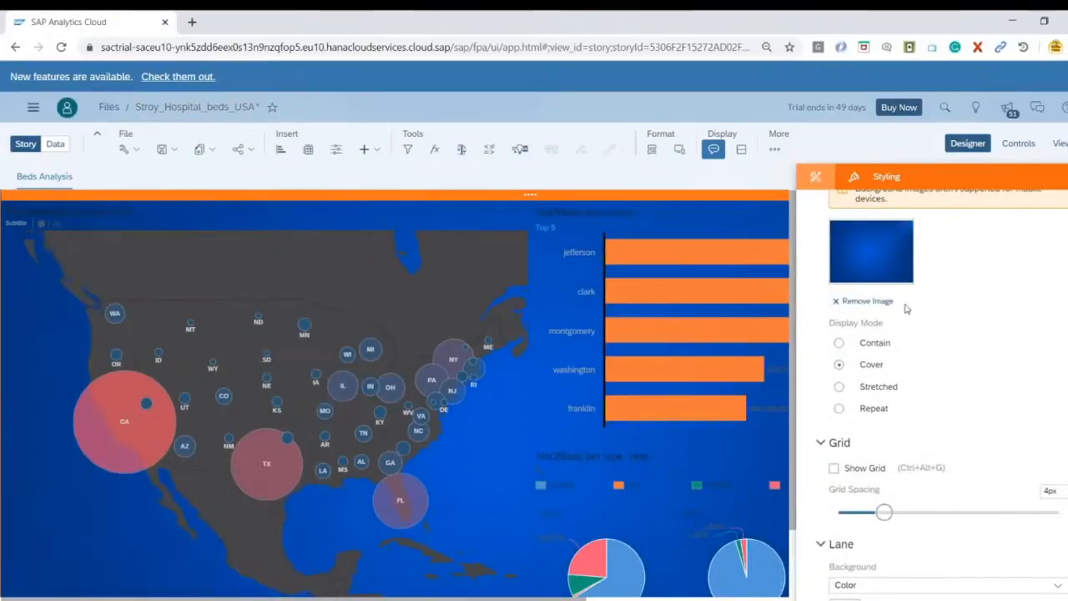
Style all text of the NoOfBeds per county bar chart in orange, bold, size 16
click(566, 234)
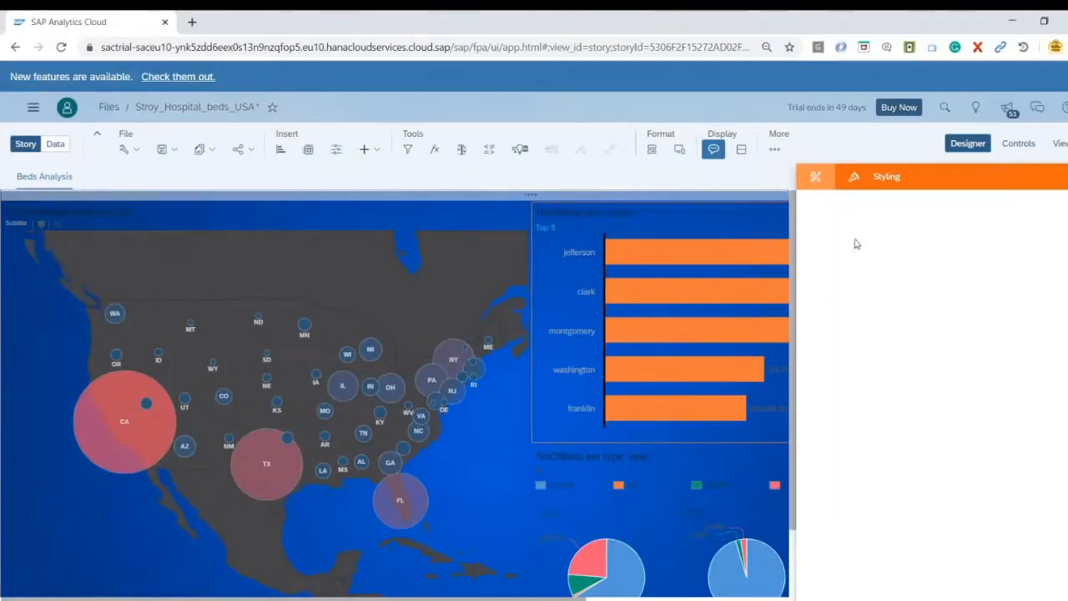
scroll(1010, 409, down, 3)
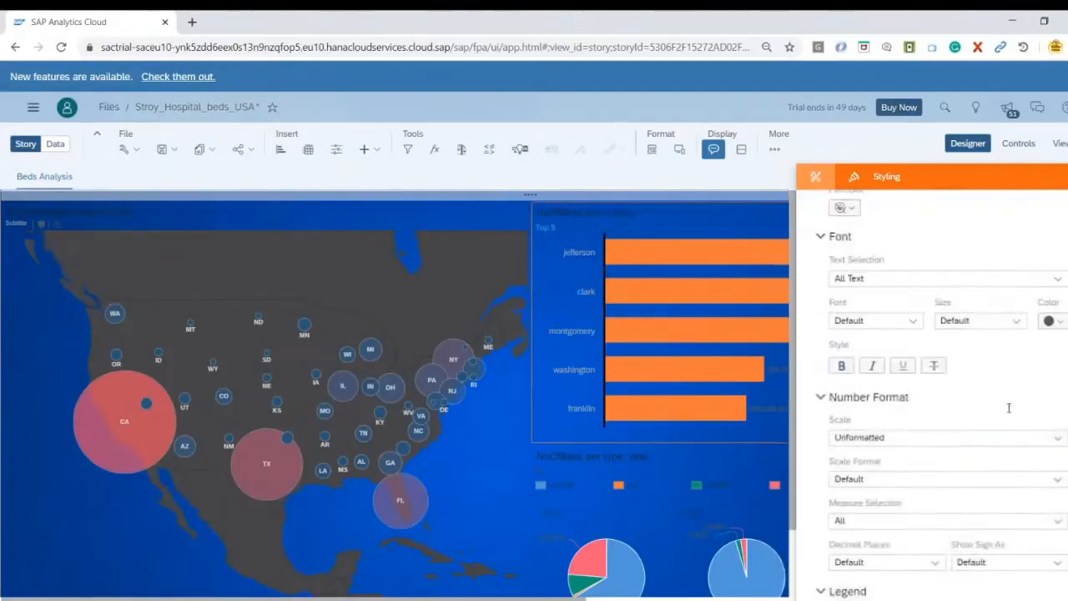
scroll(999, 414, down, 4)
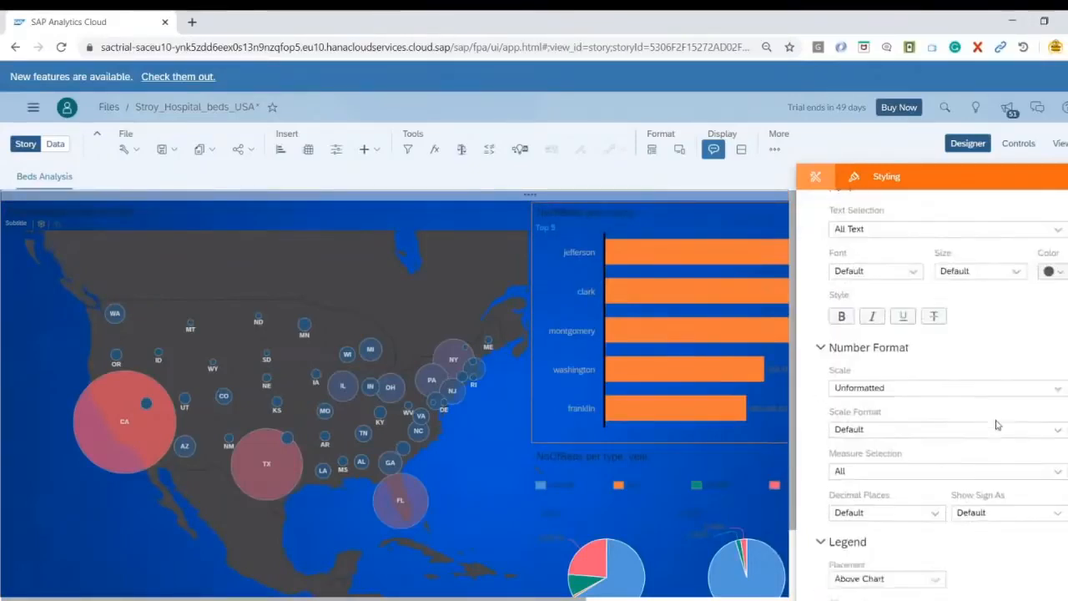
scroll(1002, 364, up, 4)
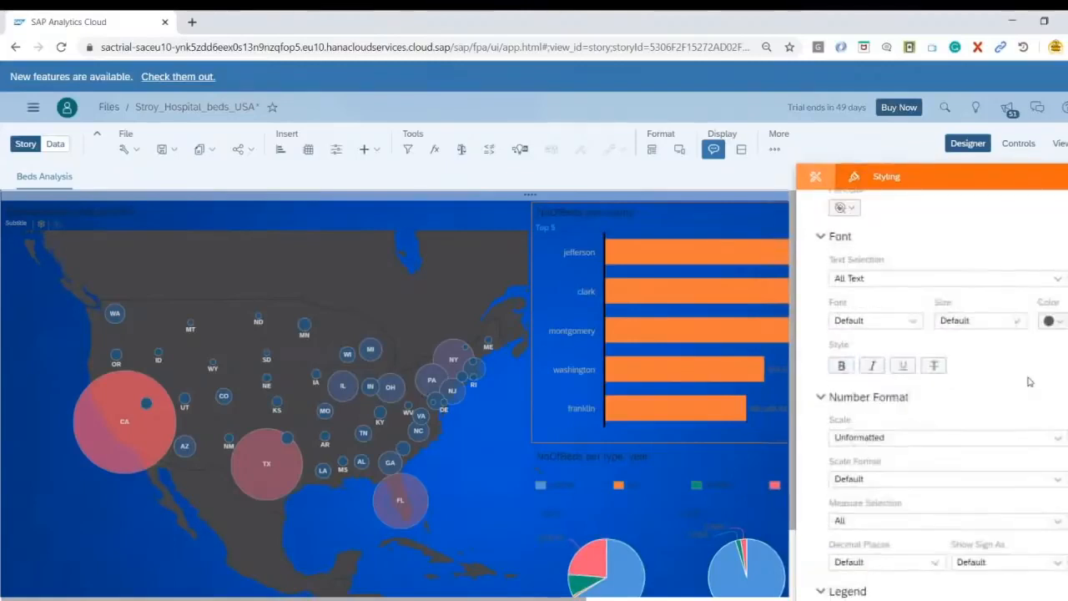
click(1050, 321)
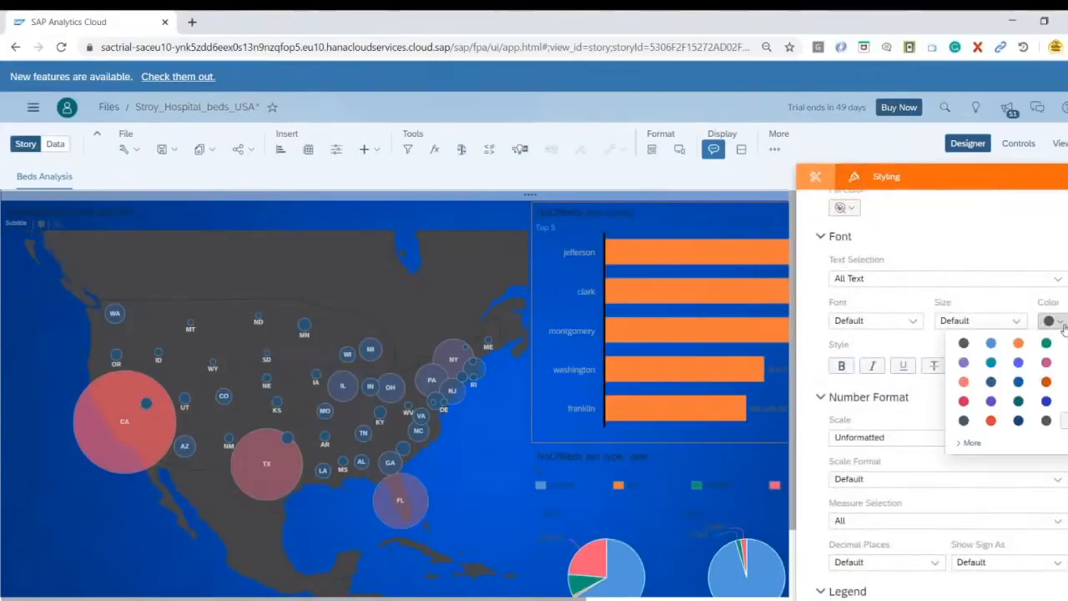
click(1018, 343)
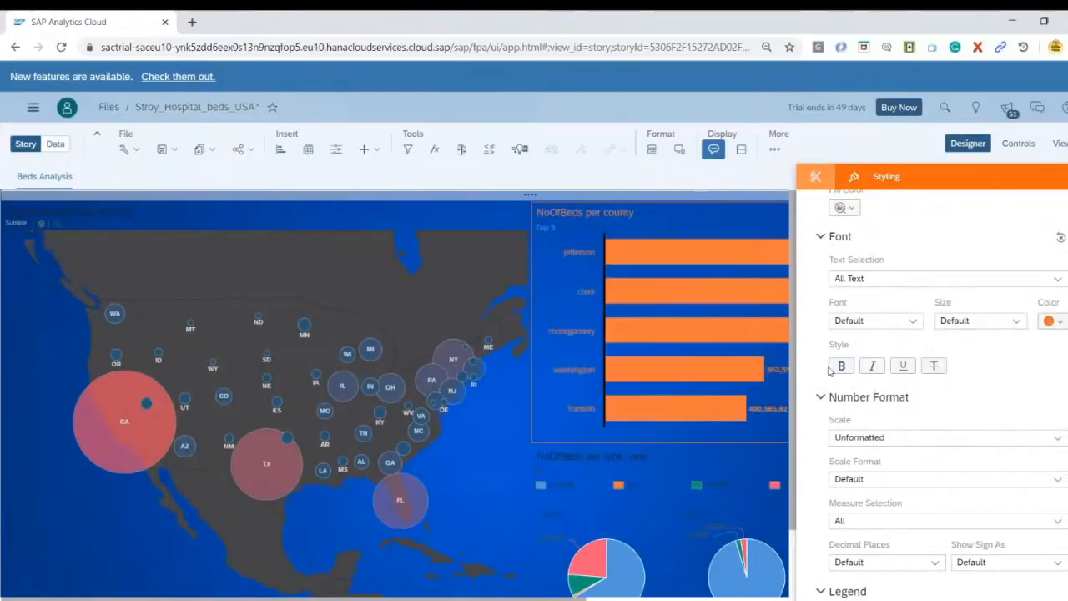
click(842, 366)
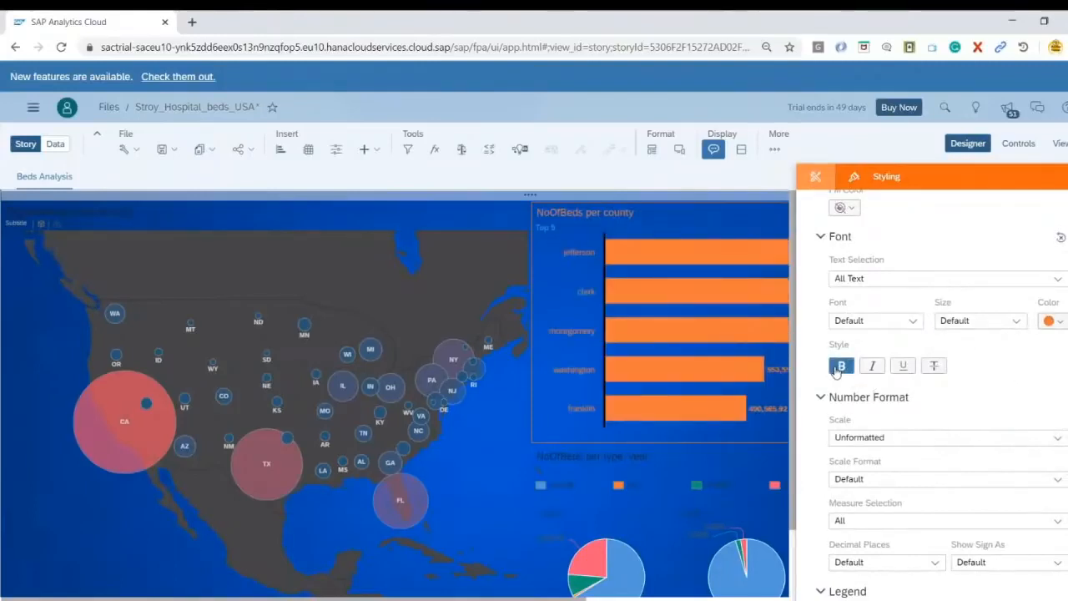
click(1017, 321)
click(970, 421)
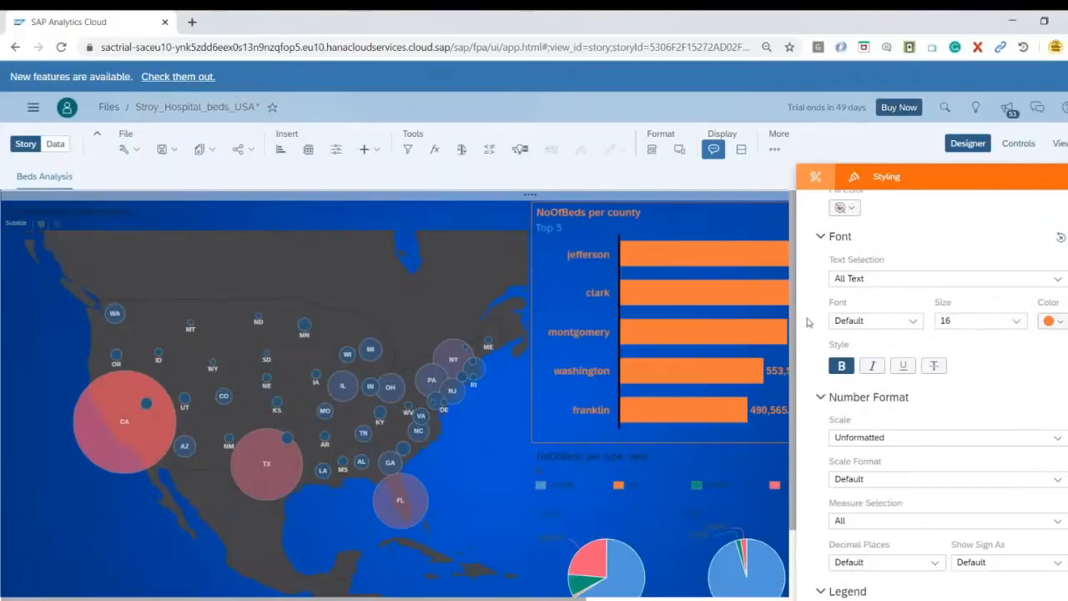
Style all text of the NoOfBeds per type, year pie charts in coral red, size 14, bold
scroll(692, 384, down, 1)
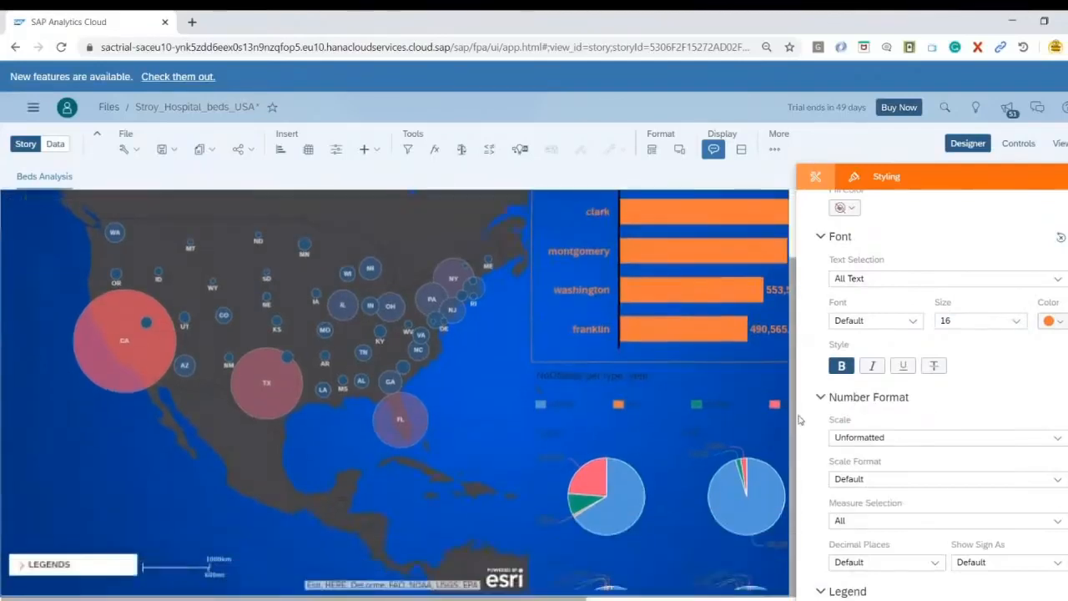
click(693, 384)
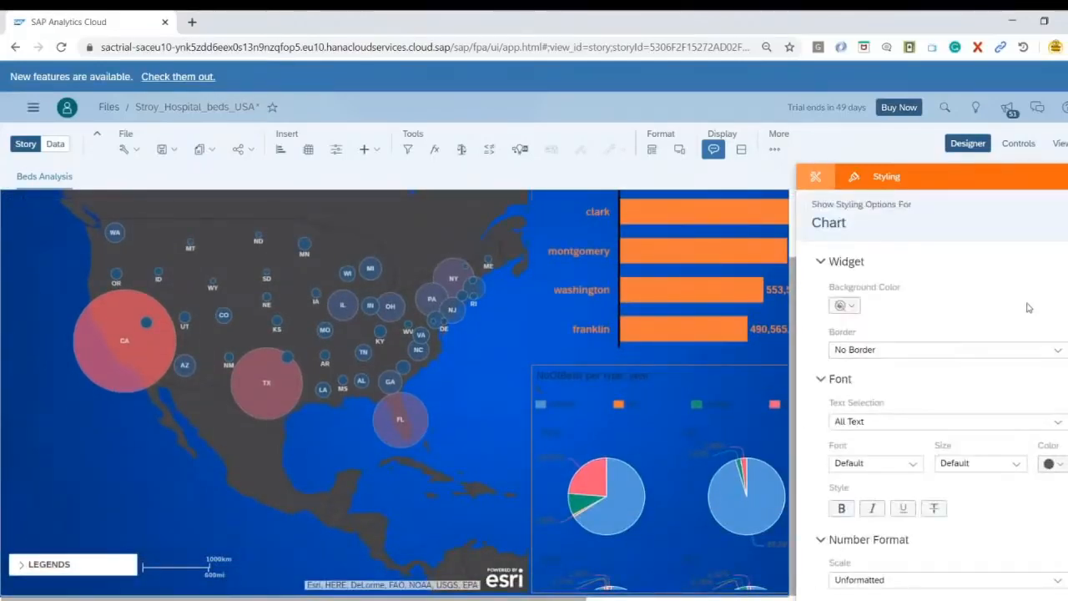
click(1058, 465)
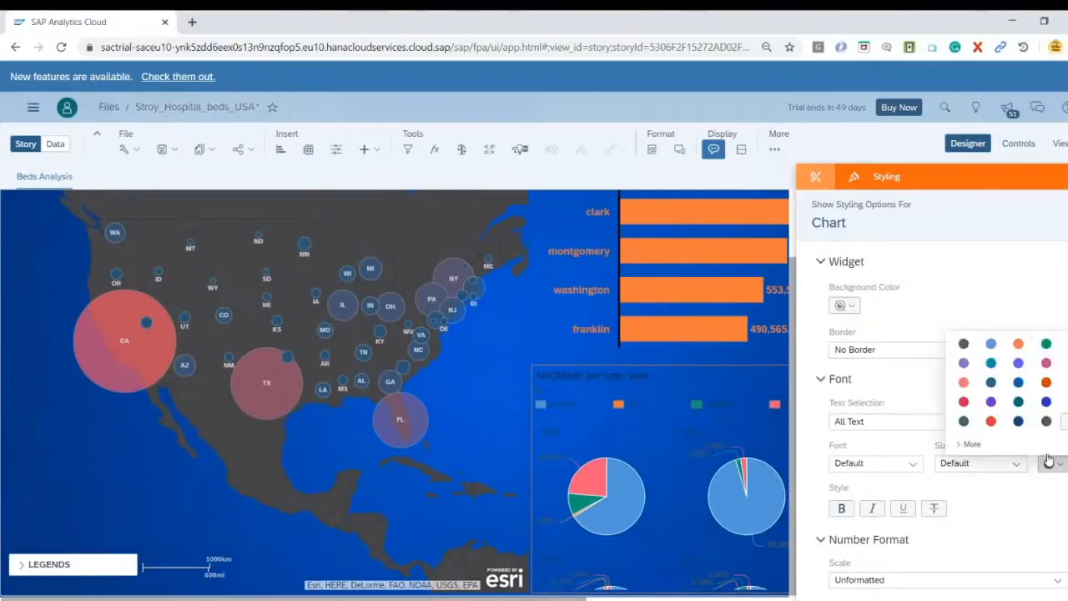
click(964, 389)
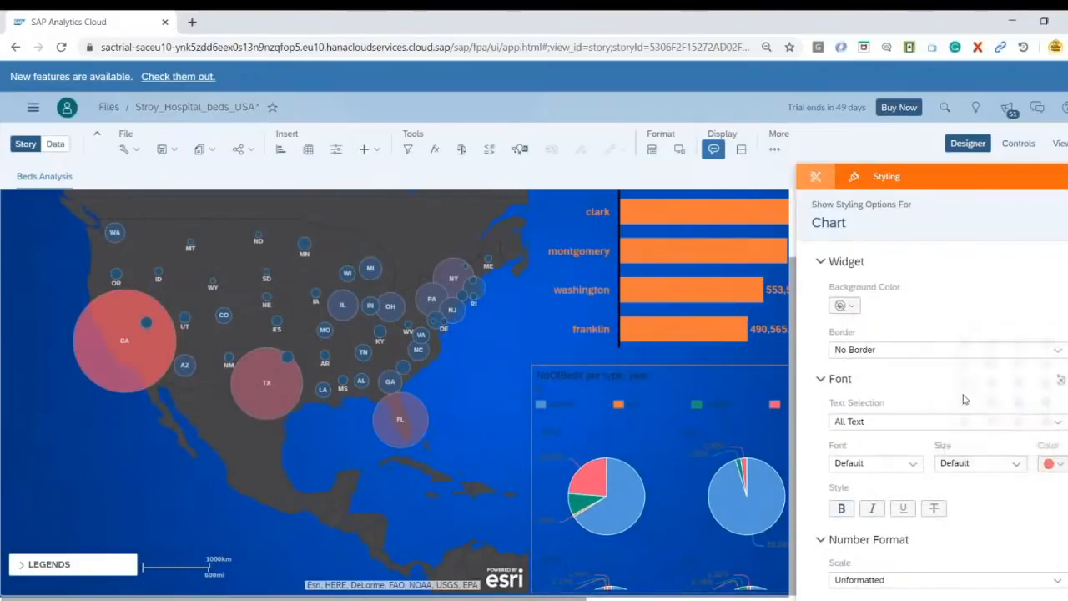
click(1016, 463)
click(975, 544)
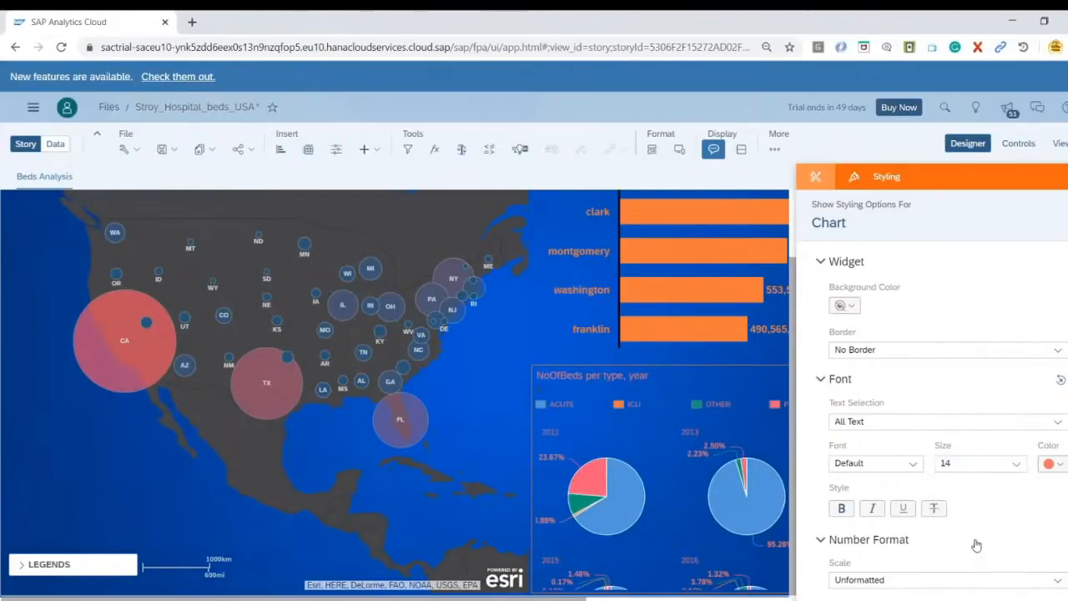
click(841, 509)
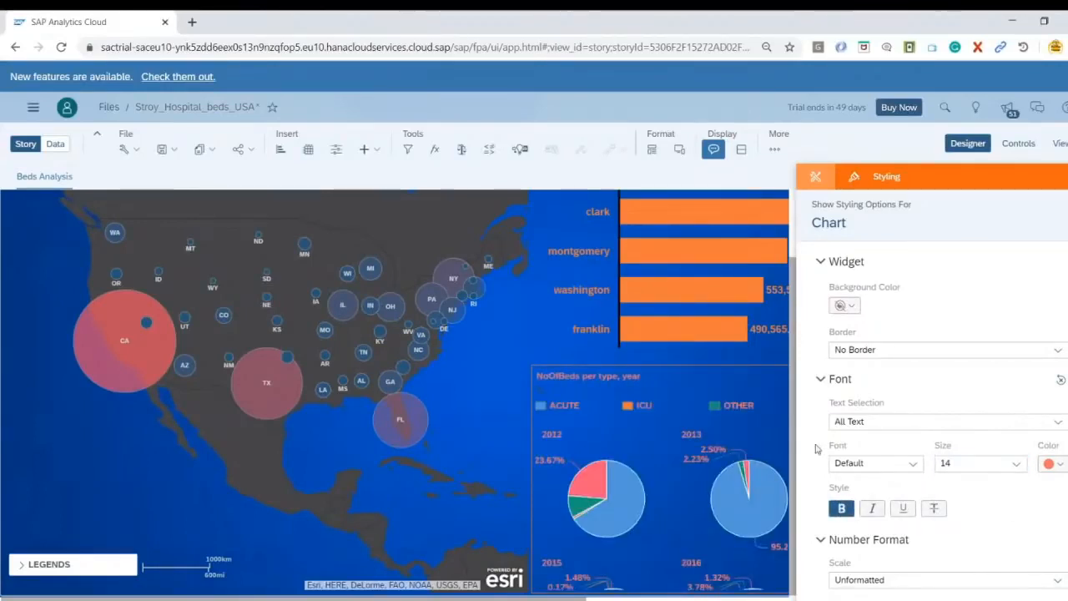
Close the Designer and review the restyled county bar chart and all the yearly pies on the page
click(966, 144)
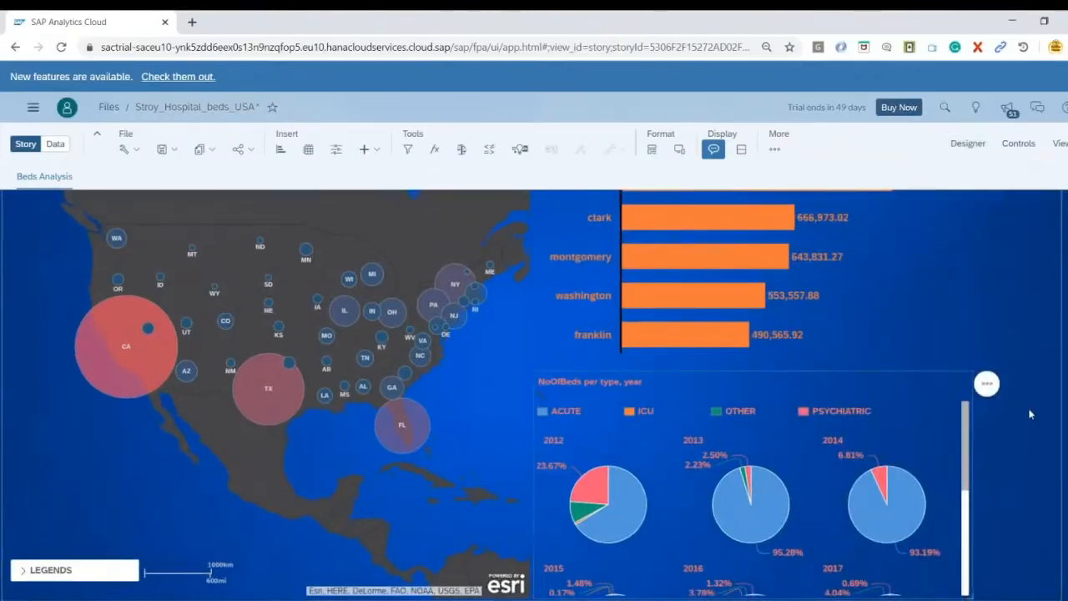
scroll(1003, 494, up, 2)
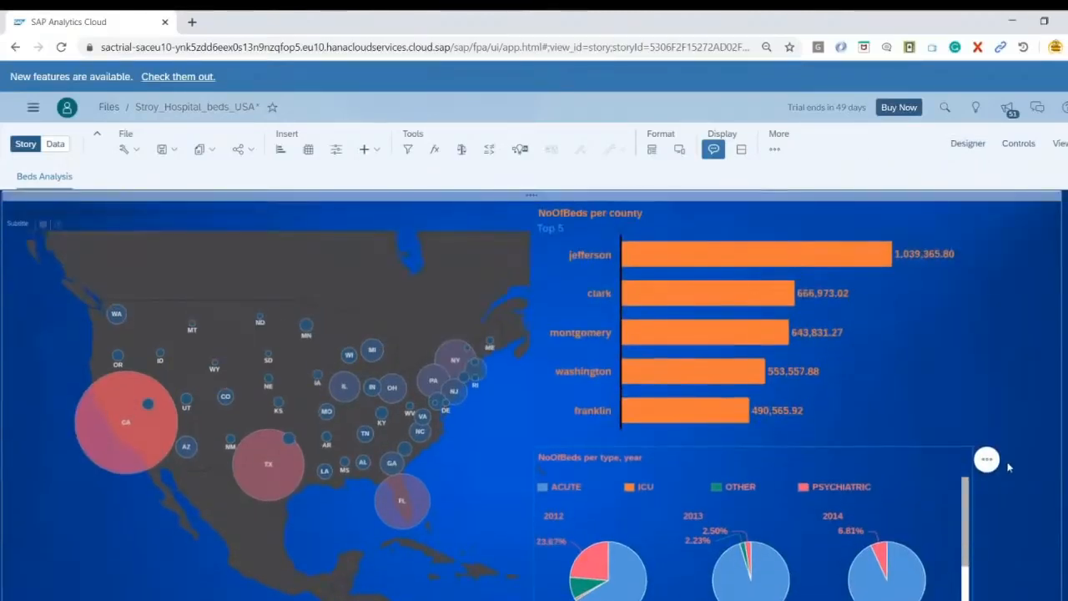
scroll(939, 511, down, 3)
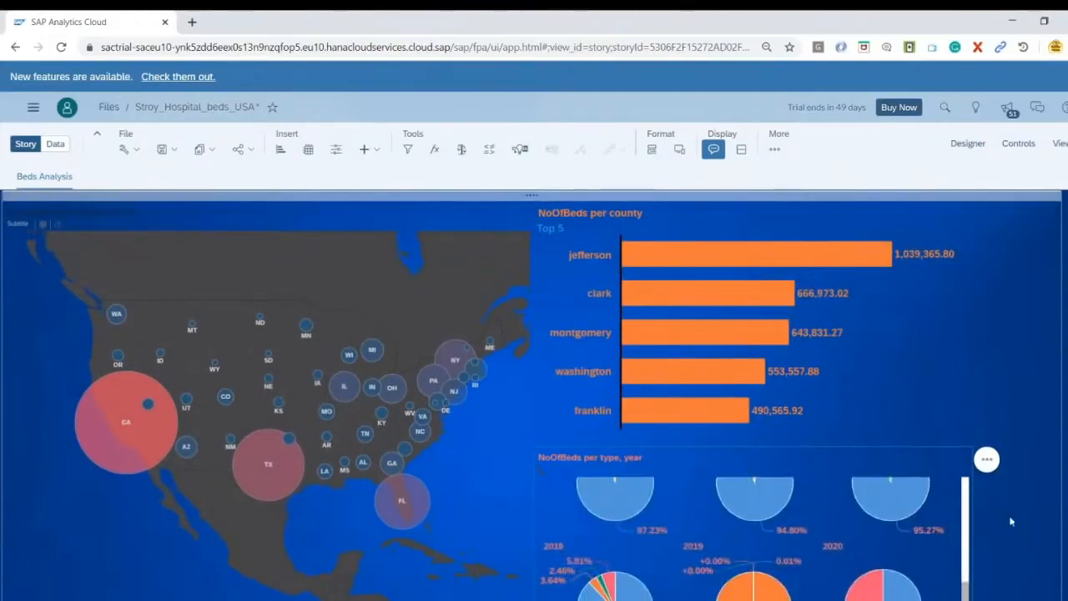
scroll(914, 543, up, 3)
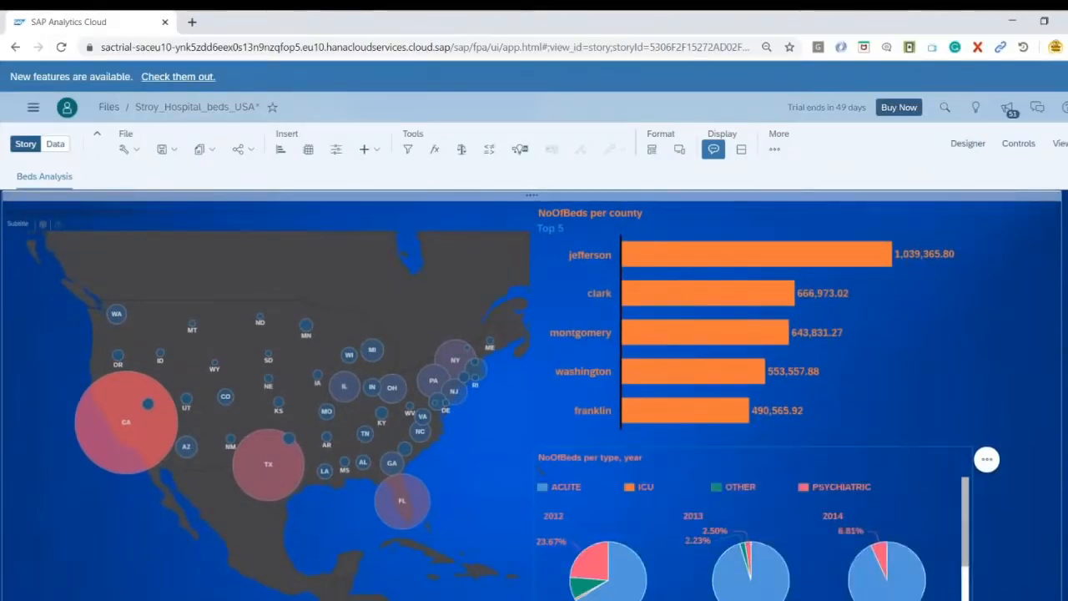